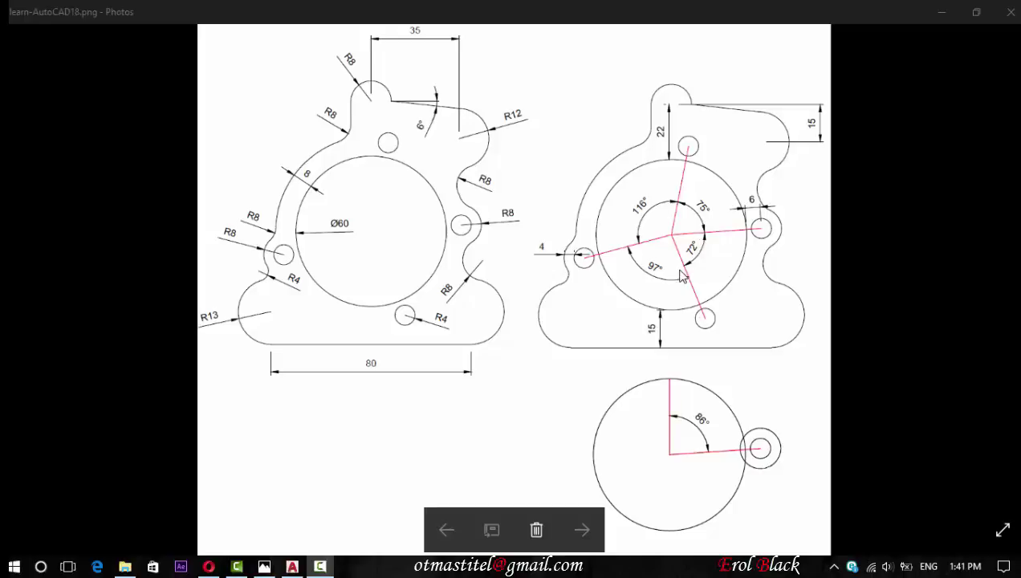
# Check the reference plate drawing learn-AutoCAD18.png (Ø60, R8, 80, 35), then switch back to AutoCAD.
pyautogui.click(292, 567)
# Draw a circle of diameter 60 and zoom it to fill the view.
pyautogui.click(98, 88)
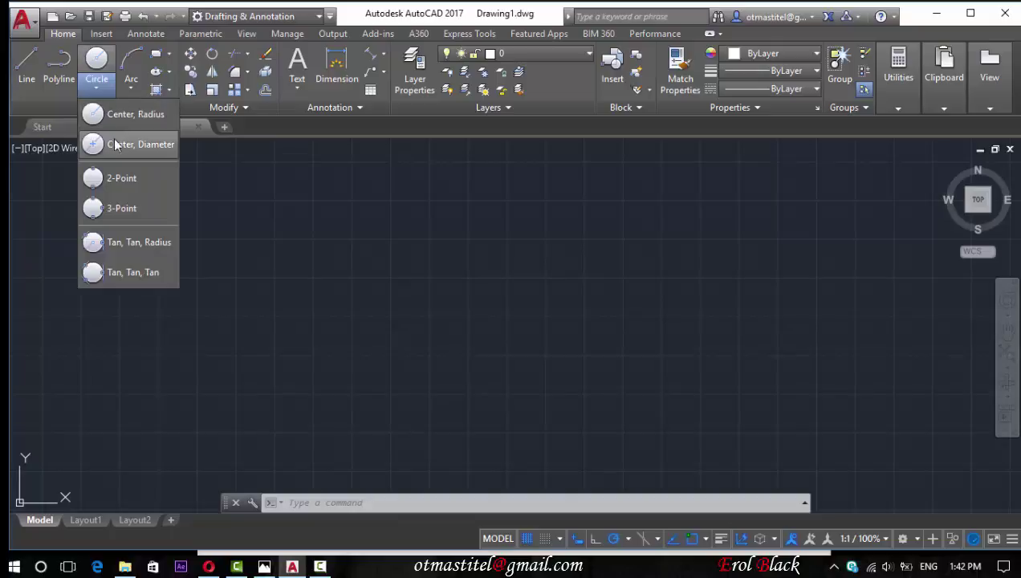
pyautogui.click(114, 143)
pyautogui.click(457, 261)
pyautogui.write('60')
pyautogui.press('Return')
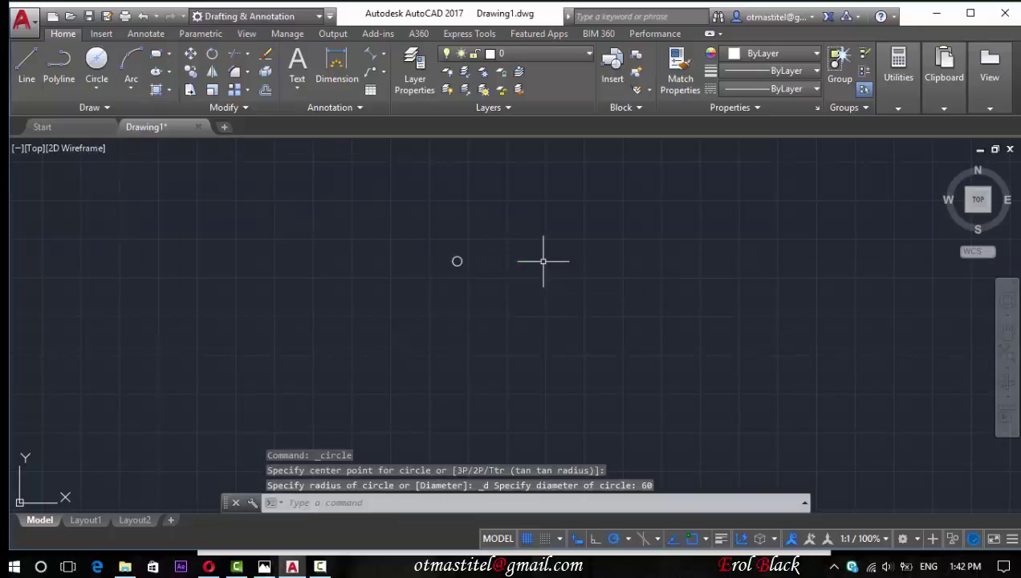
pyautogui.click(1006, 353)
# Draw a concentric radius-38 circle around the Ø60 circle.
pyautogui.click(97, 86)
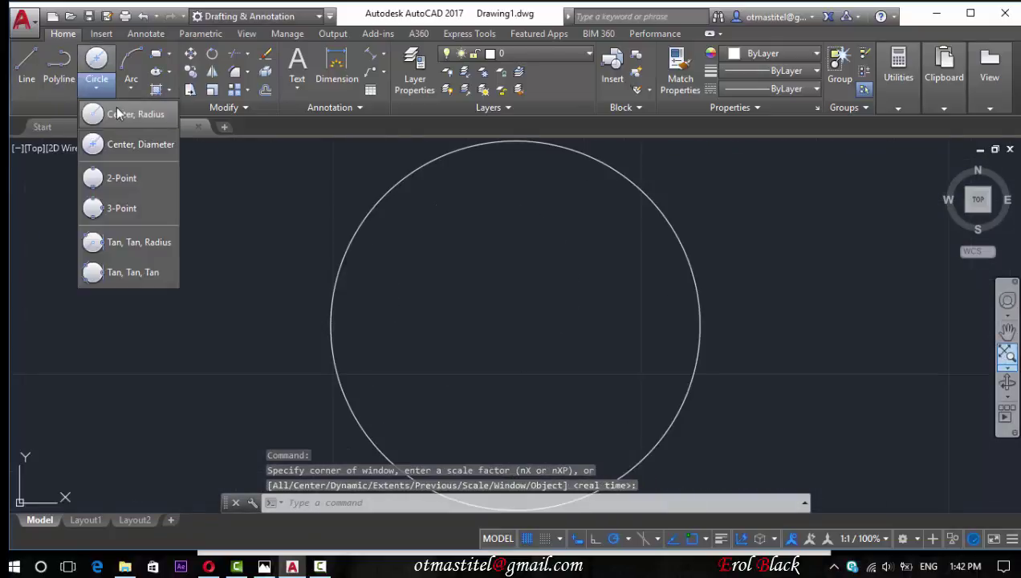
pyautogui.click(121, 116)
pyautogui.click(514, 325)
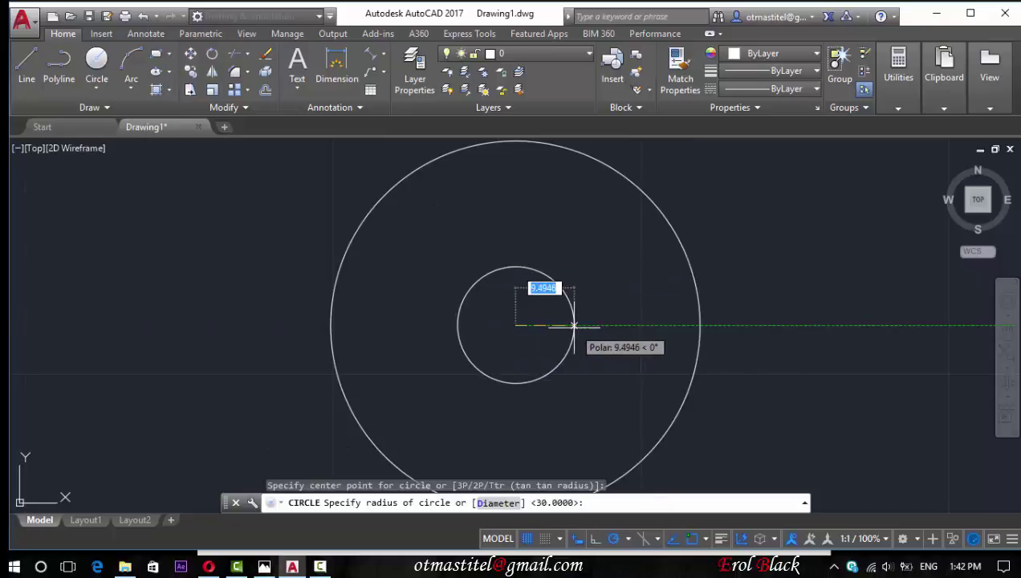
pyautogui.write('38')
pyautogui.press('Return')
pyautogui.scroll(-1, 575, 328)
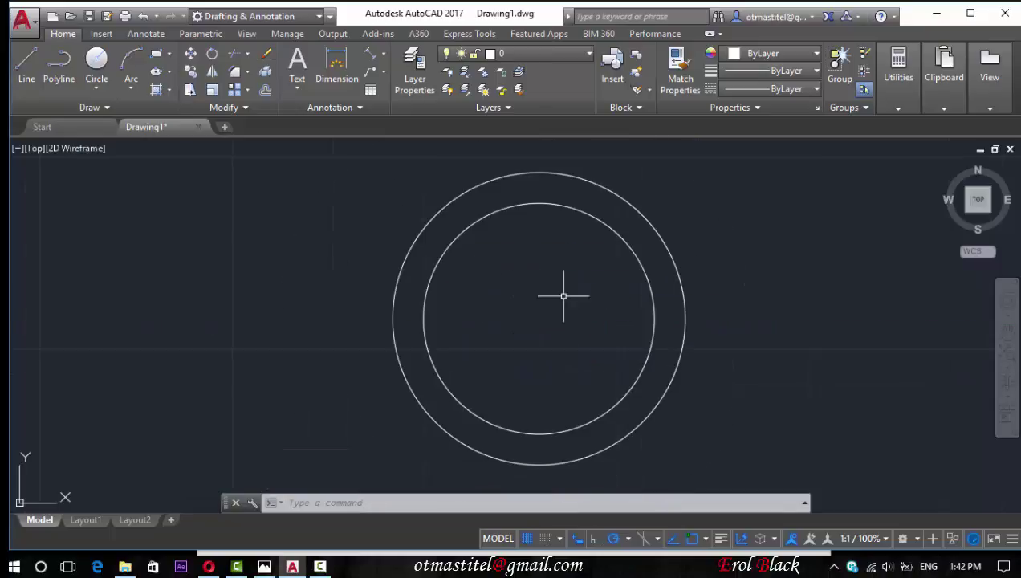
# Draw a line 15 units down from the inner circle's bottom, then 80 units right.
pyautogui.click(27, 69)
pyautogui.scroll(-1, 600, 246)
pyautogui.scroll(1, 575, 385)
pyautogui.click(546, 355)
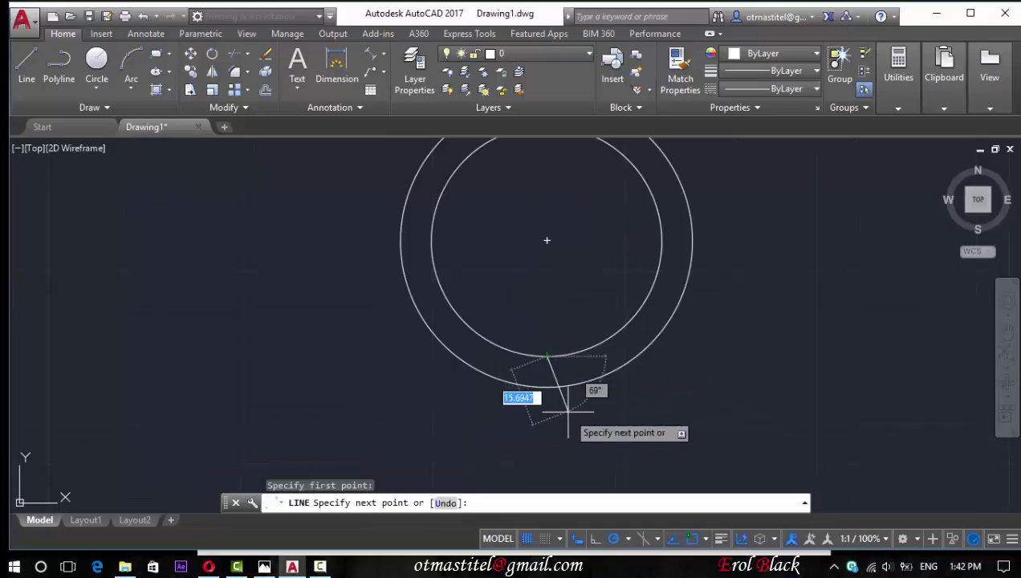
pyautogui.write('15')
pyautogui.press('Return')
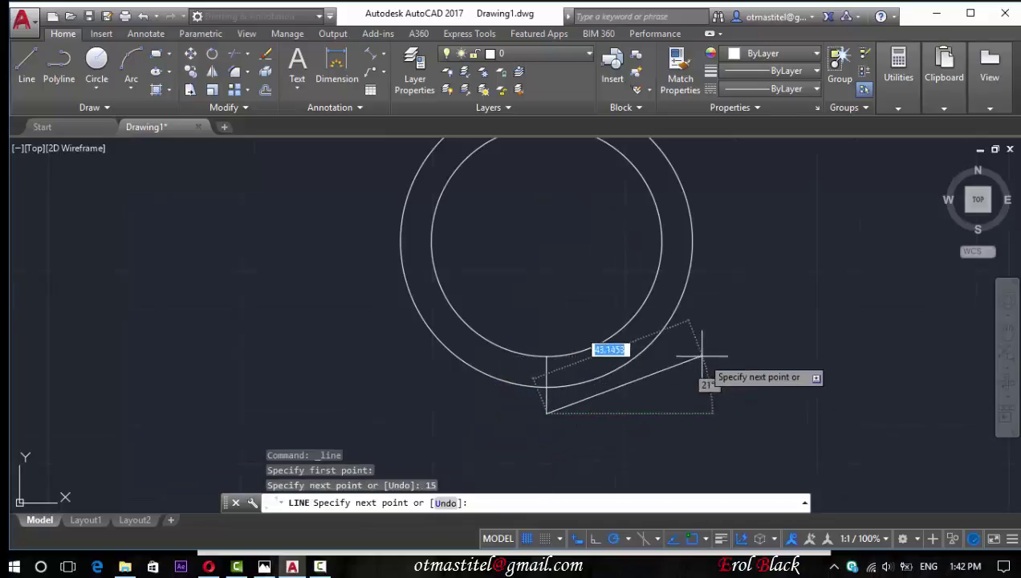
pyautogui.write('80')
pyautogui.press('Return')
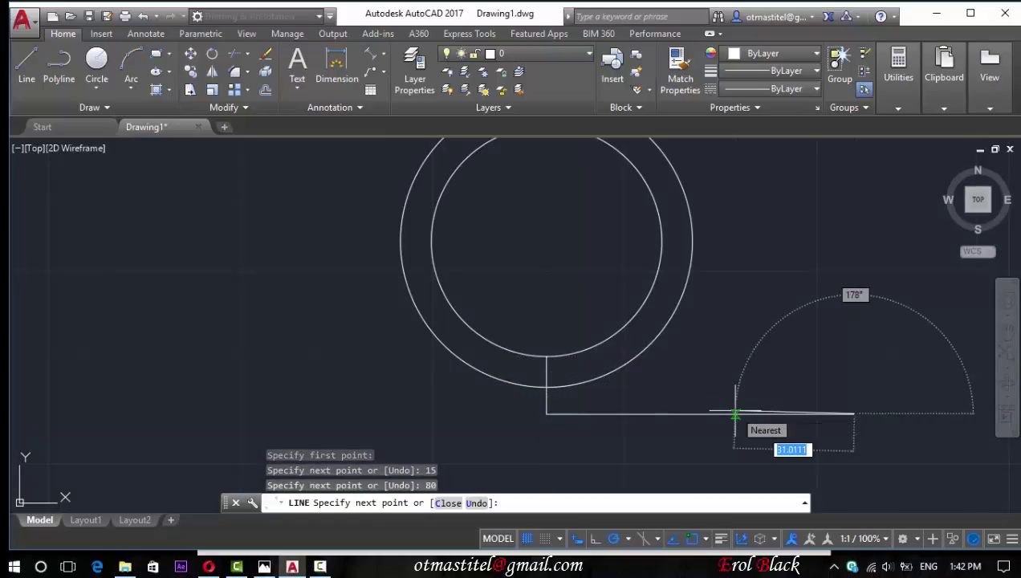
pyautogui.rightClick(735, 414)
pyautogui.click(790, 355)
# Move the 80-unit base line by its midpoint to centre it under the vertical line.
pyautogui.click(706, 414)
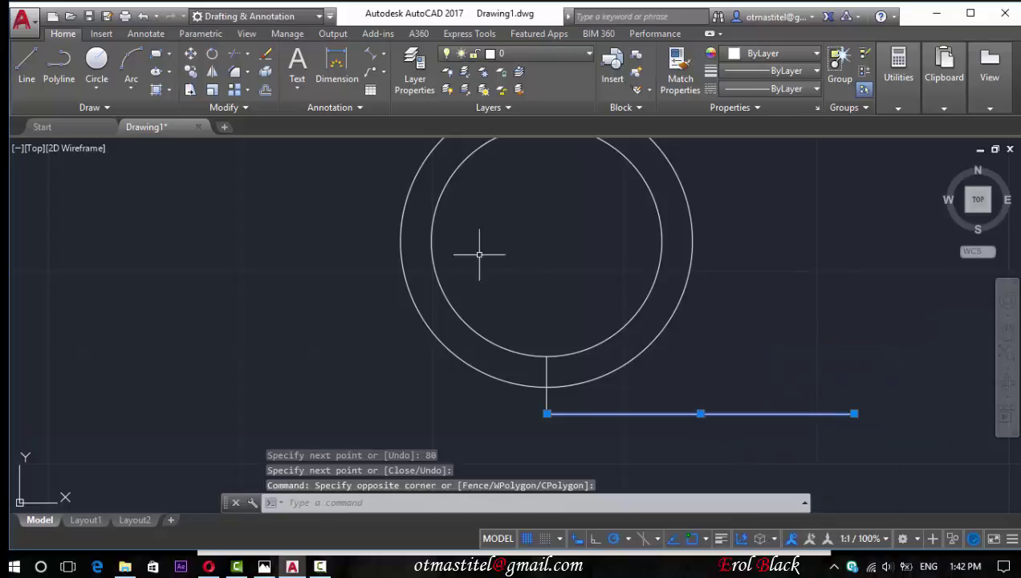
pyautogui.click(191, 53)
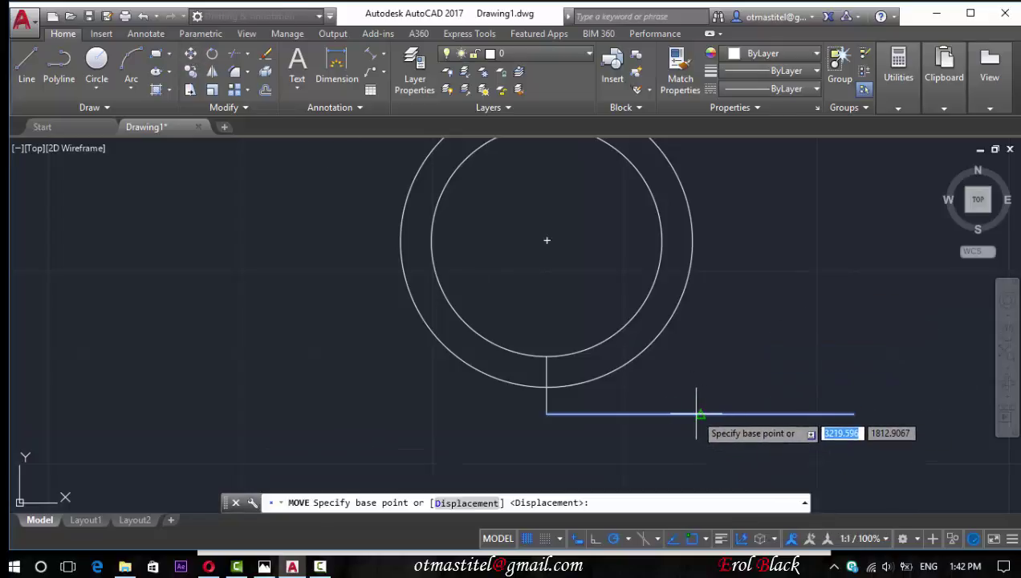
pyautogui.click(696, 413)
pyautogui.click(557, 401)
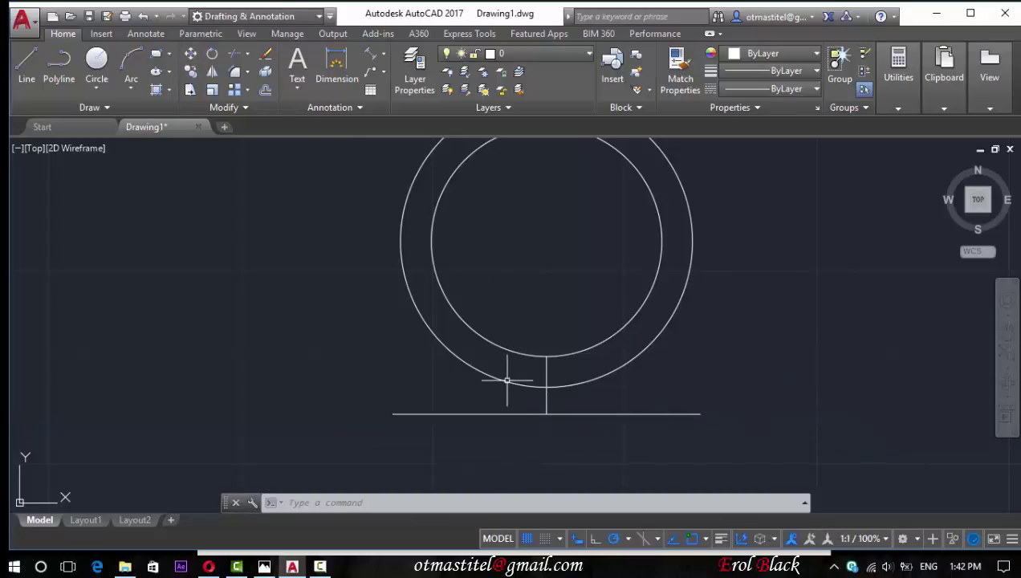
pyautogui.click(96, 88)
# Draw a radius-13 circle tangent to the outer circle and the base line's left end.
pyautogui.click(120, 240)
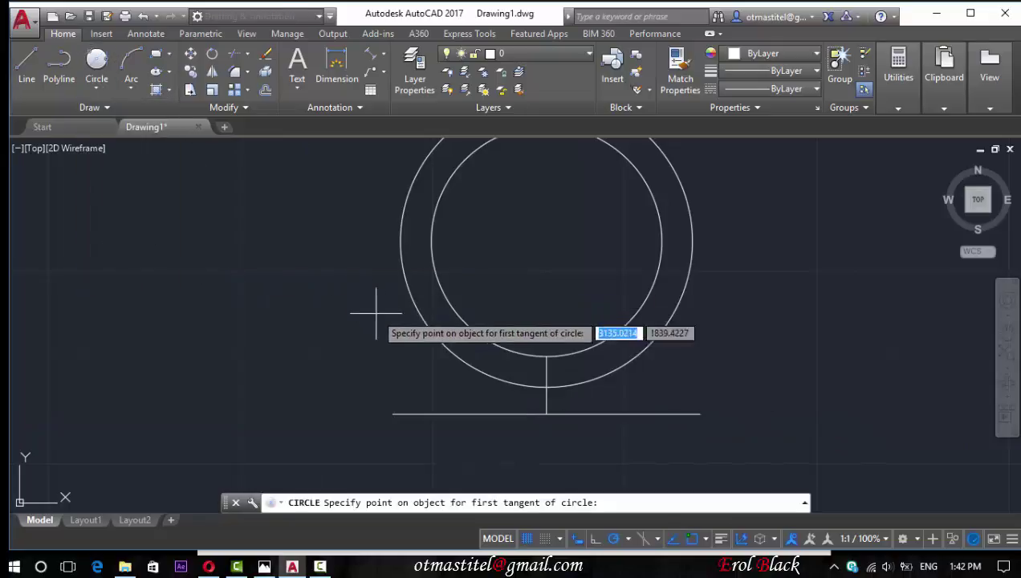
pyautogui.click(424, 328)
pyautogui.click(392, 414)
pyautogui.write('13')
pyautogui.press('Return')
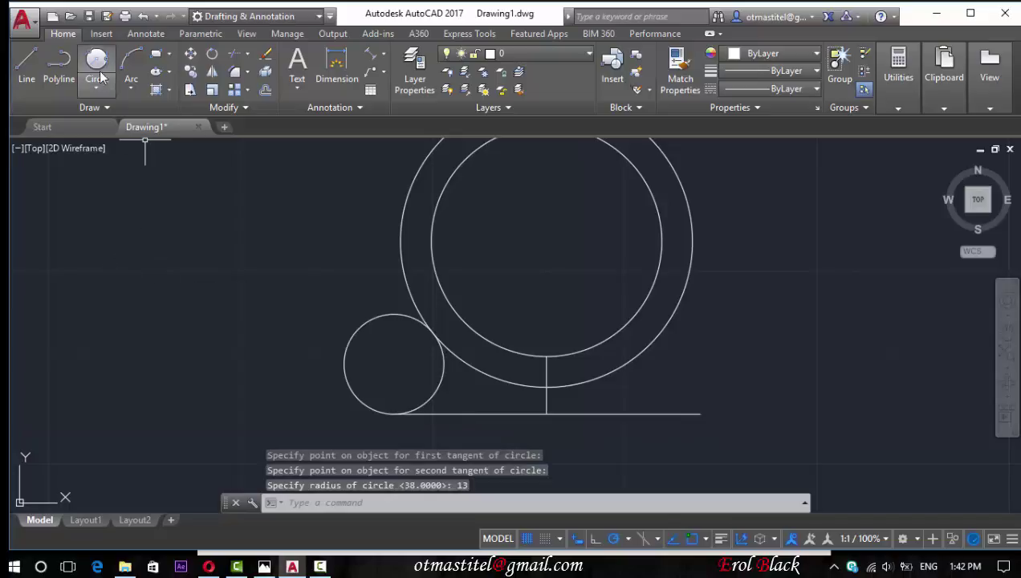
# Draw a matching radius-13 tangent circle on the right, then compare with the reference image.
pyautogui.click(96, 64)
pyautogui.click(673, 338)
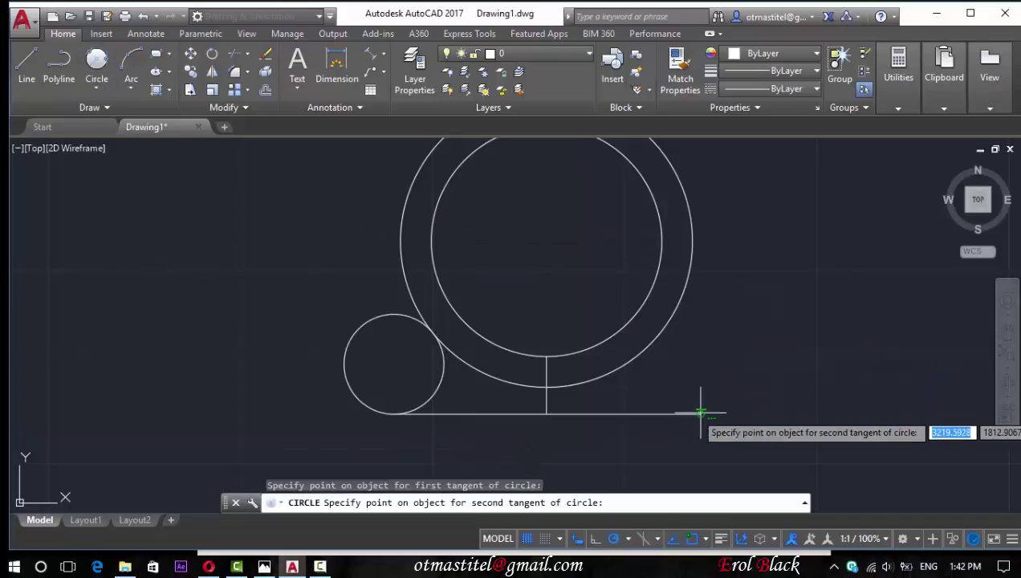
pyautogui.click(701, 413)
pyautogui.write('3')
pyautogui.press('Return')
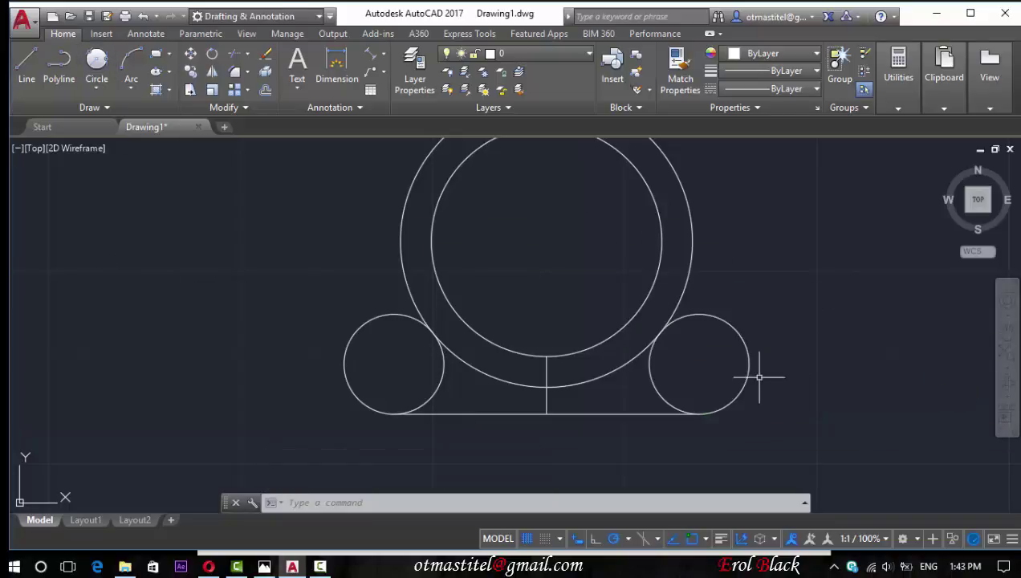
pyautogui.click(264, 567)
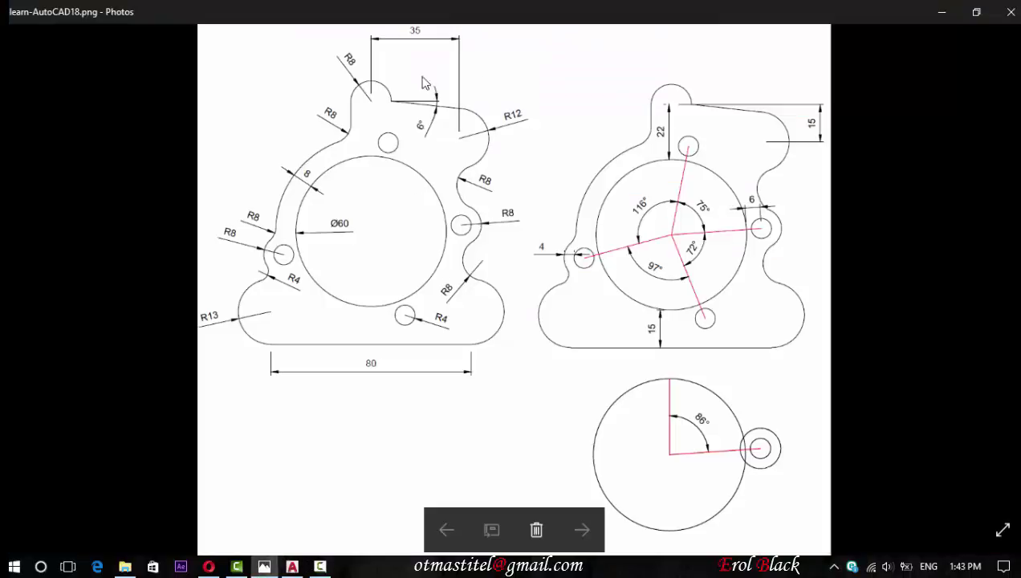
pyautogui.click(292, 567)
# Draw a 22-unit vertical line up from the inner circle's top quadrant.
pyautogui.scroll(-2, 521, 201)
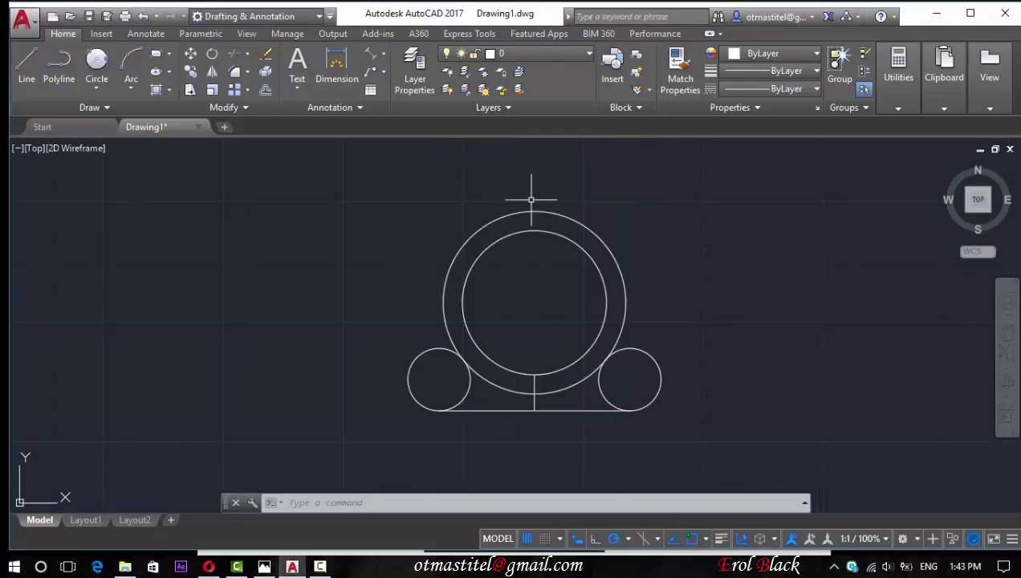
pyautogui.scroll(4, 533, 197)
pyautogui.click(27, 64)
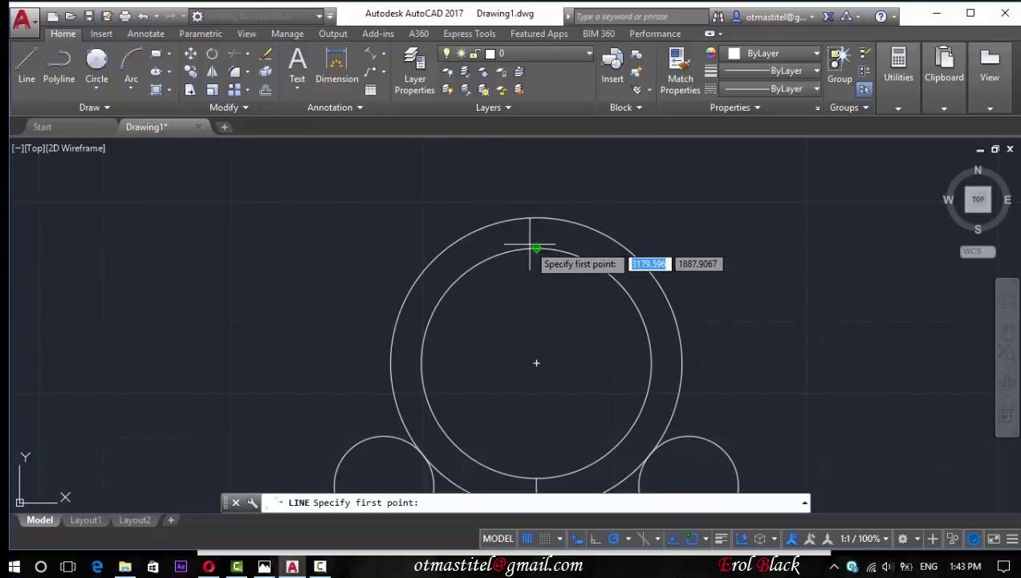
pyautogui.click(536, 248)
pyautogui.write('22')
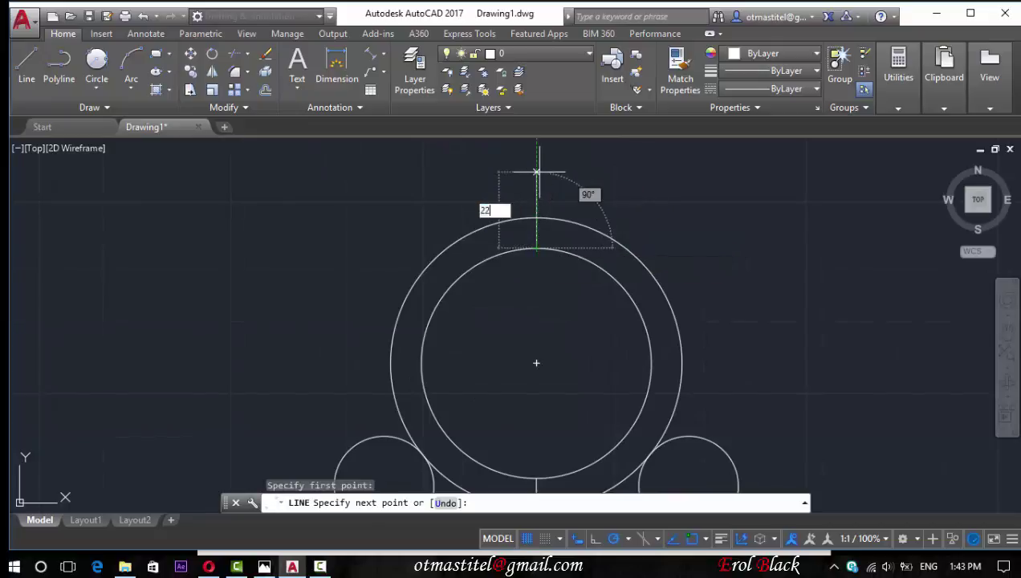
pyautogui.press('Return')
pyautogui.rightClick(475, 167)
pyautogui.click(489, 177)
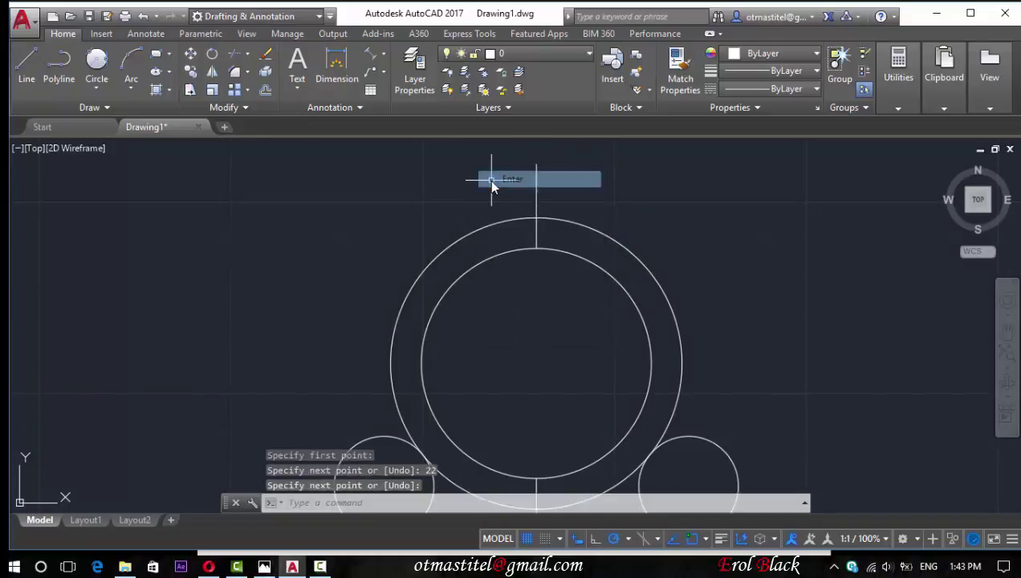
# Draw a radius-8 circle centred at the line's top end.
pyautogui.click(96, 80)
pyautogui.click(132, 110)
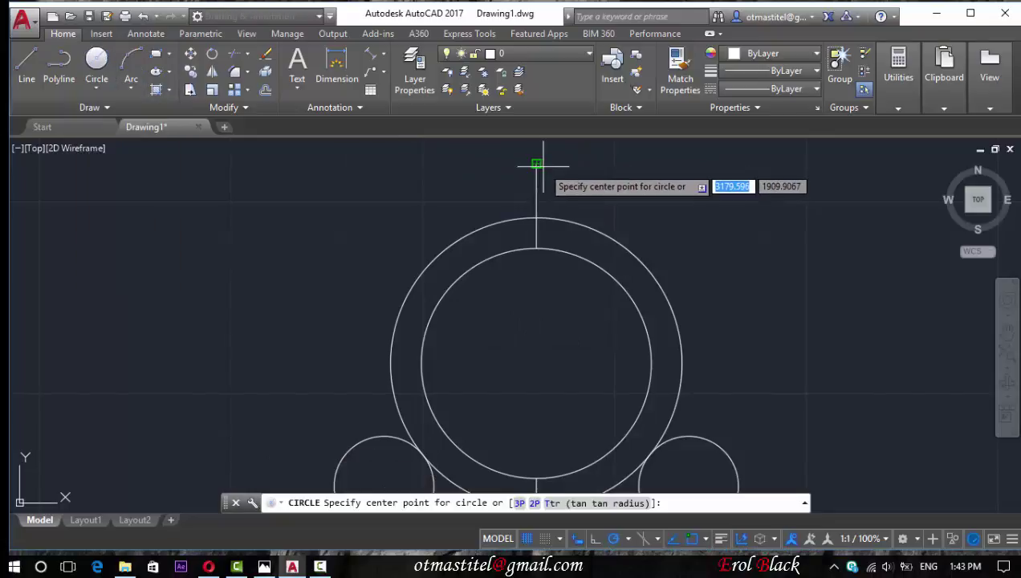
pyautogui.click(536, 164)
pyautogui.write('8')
pyautogui.press('Return')
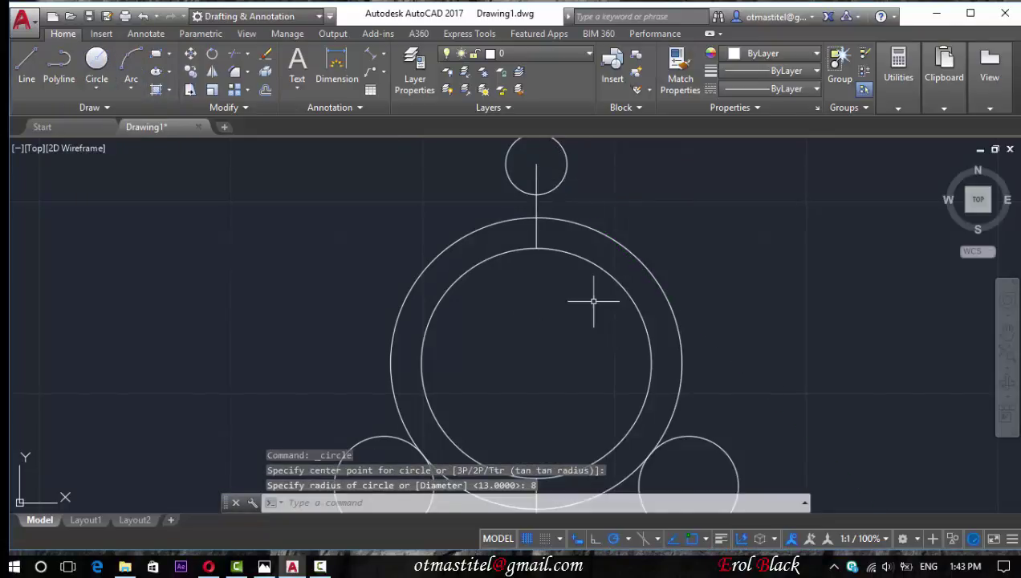
# Erase the two vertical construction lines.
pyautogui.scroll(-2, 598, 281)
pyautogui.click(562, 251)
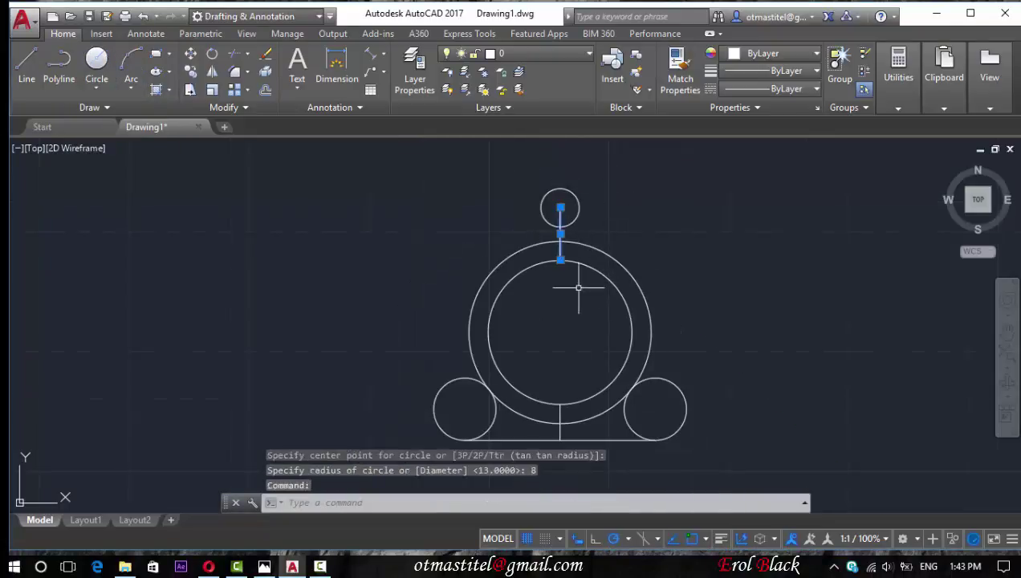
pyautogui.click(560, 425)
pyautogui.press('Delete')
pyautogui.scroll(2, 632, 161)
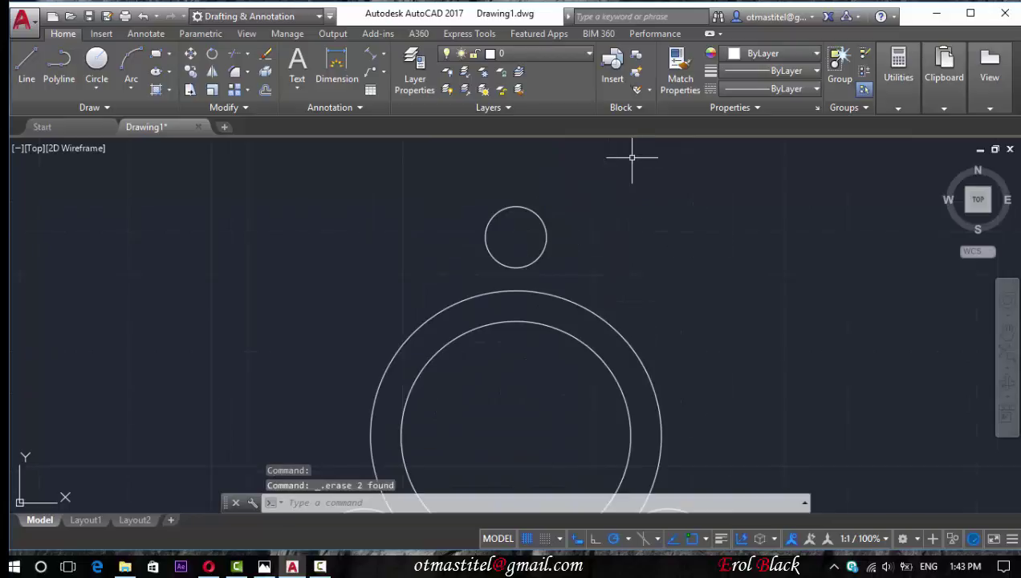
# Draw a radius-12 circle at the small circle's centre and move it 35 units right.
pyautogui.click(96, 64)
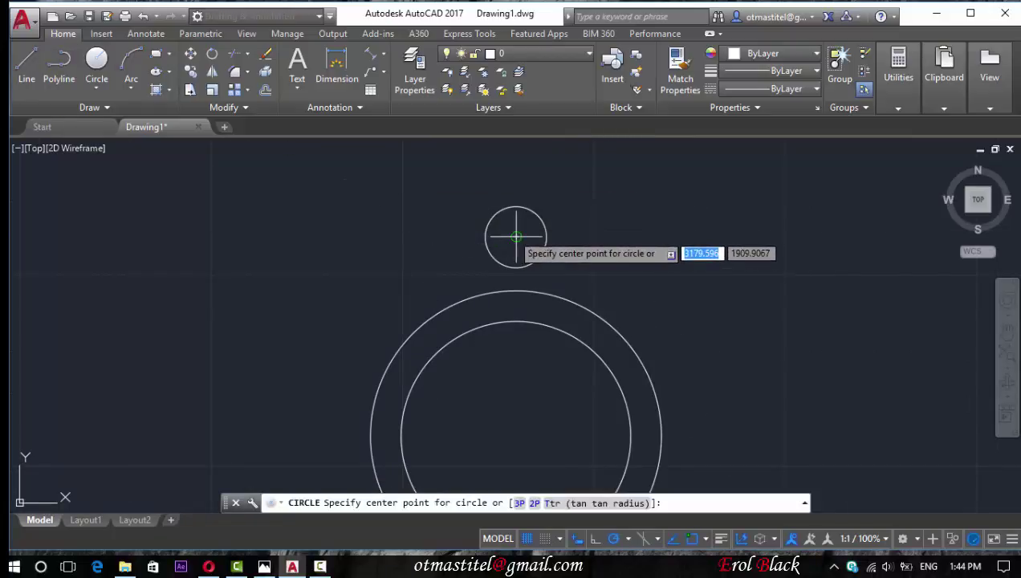
pyautogui.click(516, 236)
pyautogui.write('12')
pyautogui.press('Return')
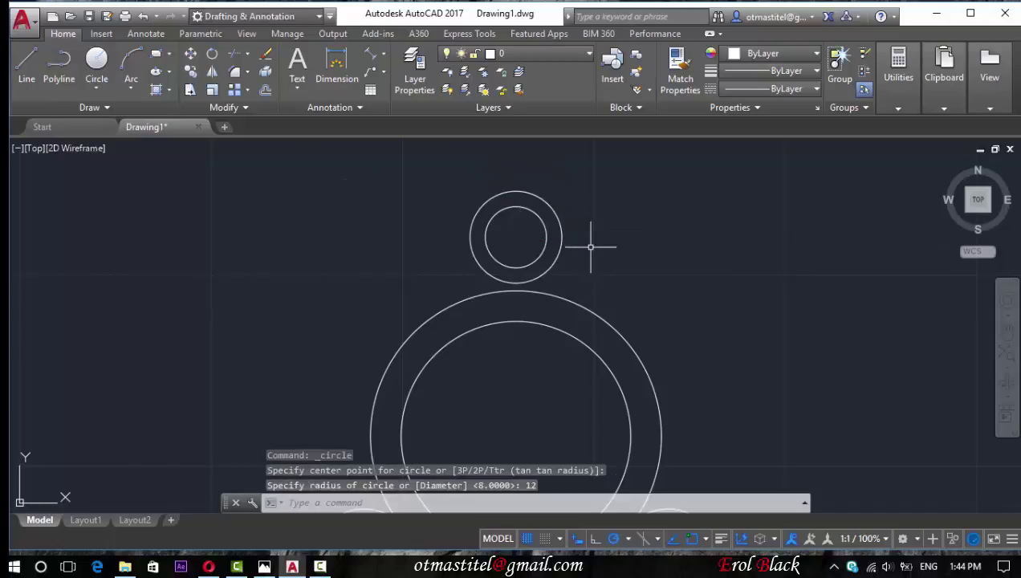
pyautogui.click(575, 237)
pyautogui.click(561, 236)
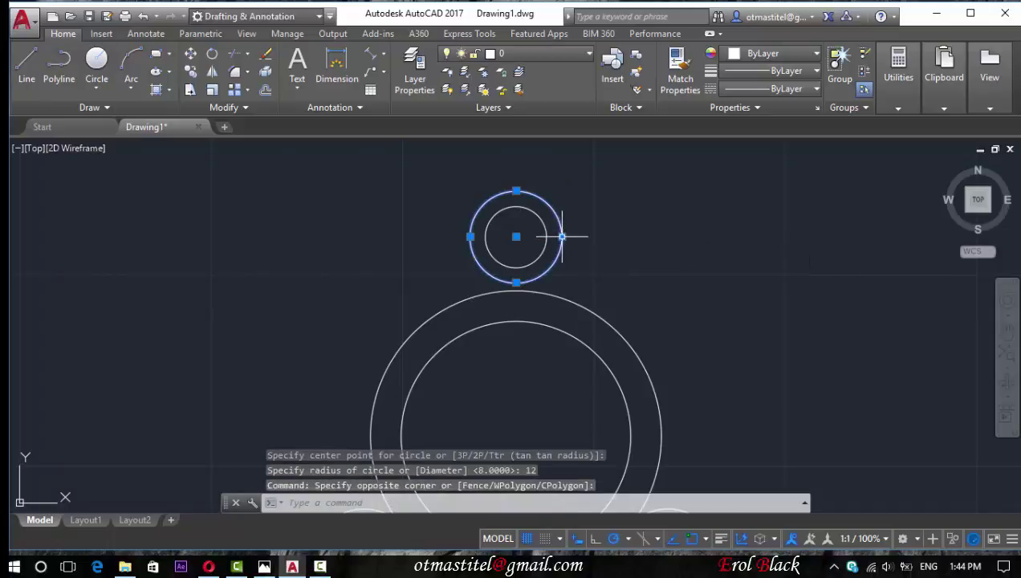
pyautogui.click(190, 53)
pyautogui.click(515, 236)
pyautogui.write('35')
pyautogui.press('Return')
# Move the radius-12 circle 20 units down and compare against the reference image.
pyautogui.click(648, 270)
pyautogui.click(630, 271)
pyautogui.click(192, 58)
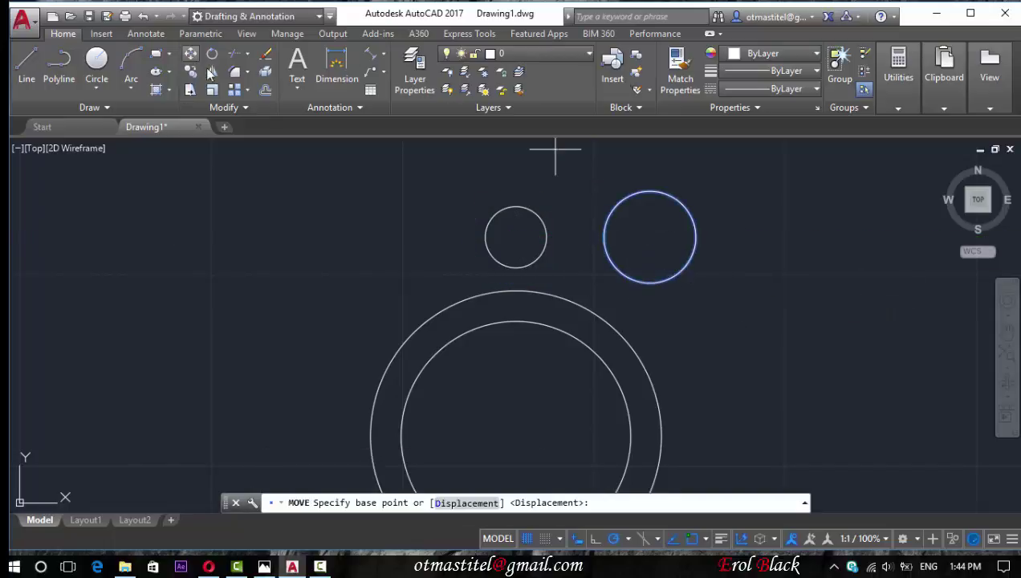
pyautogui.click(649, 236)
pyautogui.write('20')
pyautogui.press('Return')
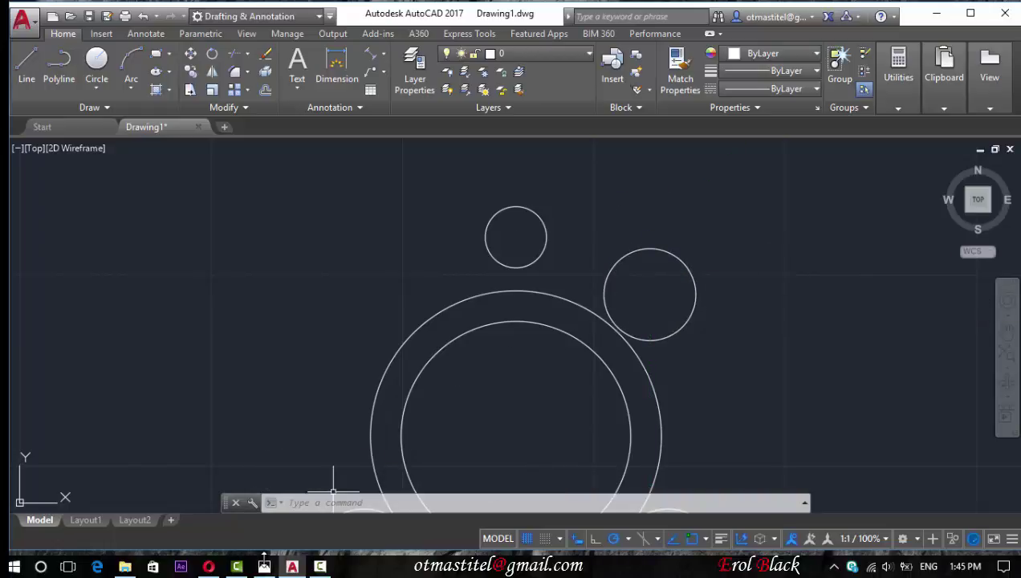
pyautogui.click(264, 555)
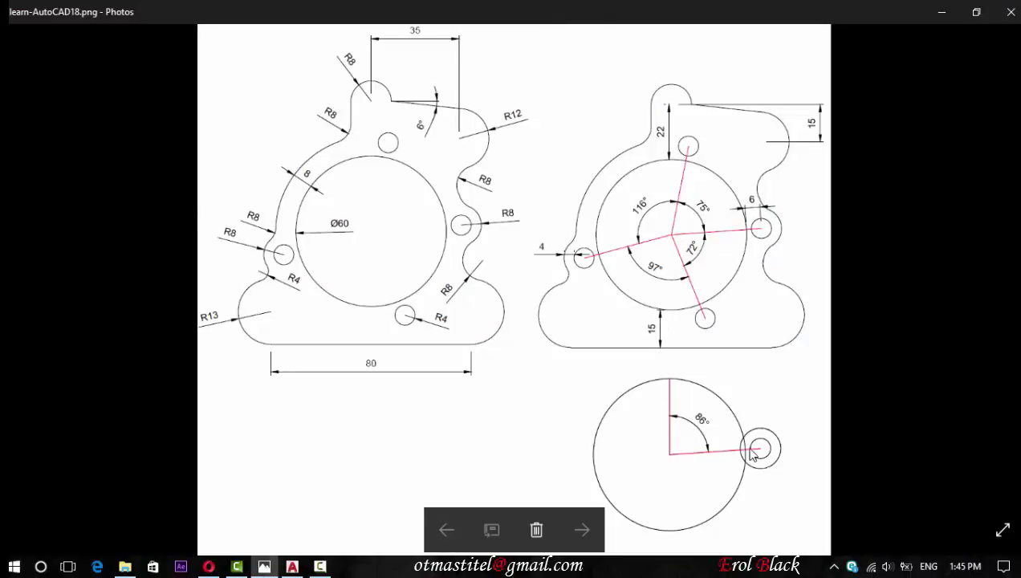
pyautogui.click(292, 566)
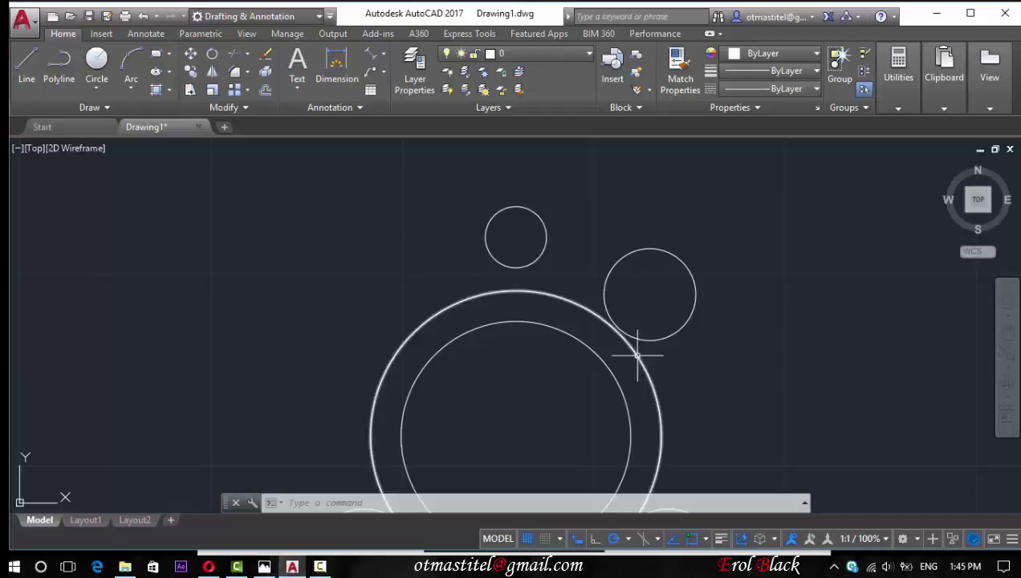
# Add two layers in Layer Properties, colouring Layer1 red and Layer2 green.
pyautogui.click(409, 68)
pyautogui.click(160, 69)
pyautogui.click(160, 69)
pyautogui.click(363, 121)
pyautogui.click(397, 318)
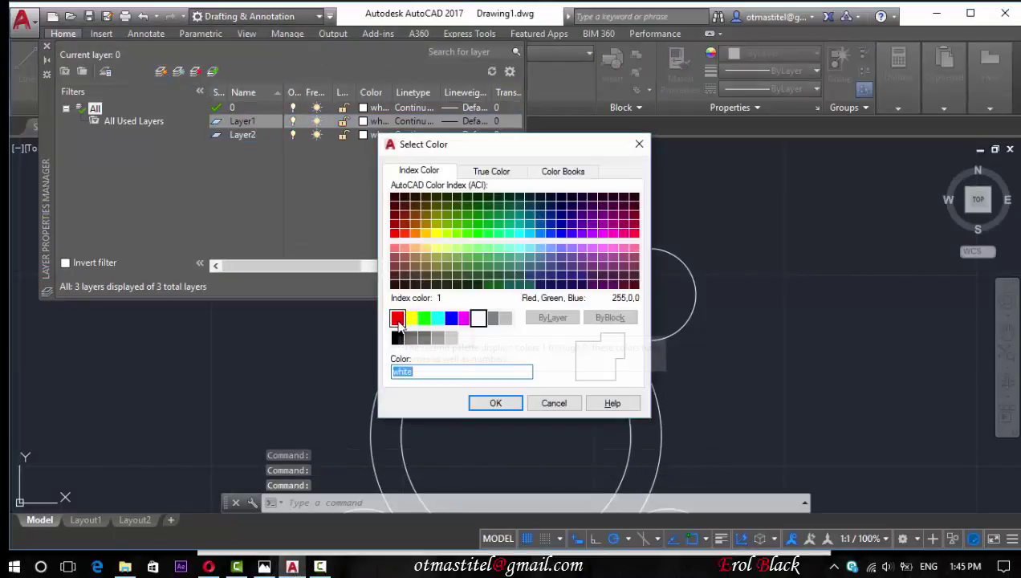
pyautogui.click(495, 403)
pyautogui.click(363, 135)
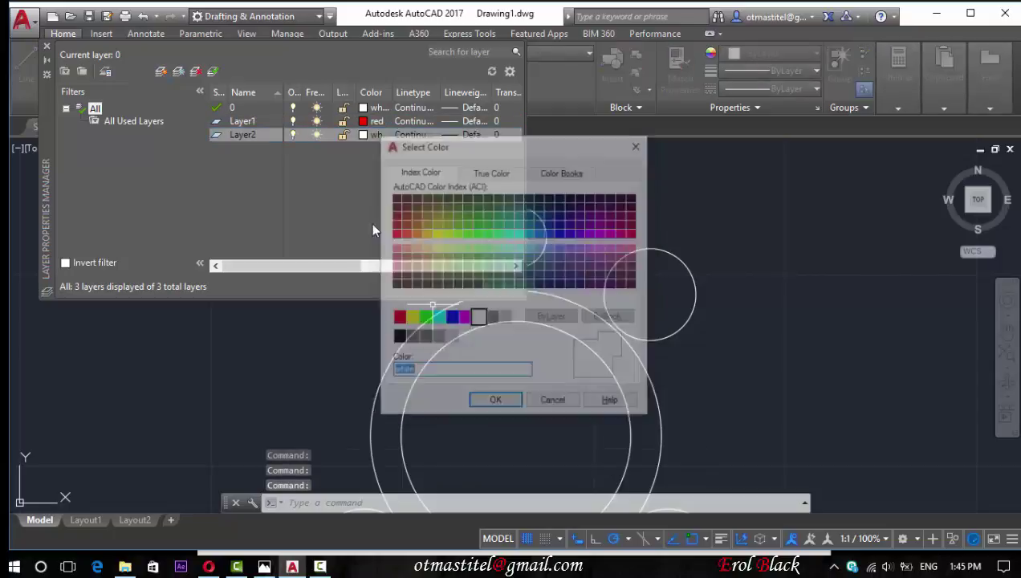
pyautogui.click(423, 318)
pyautogui.click(491, 402)
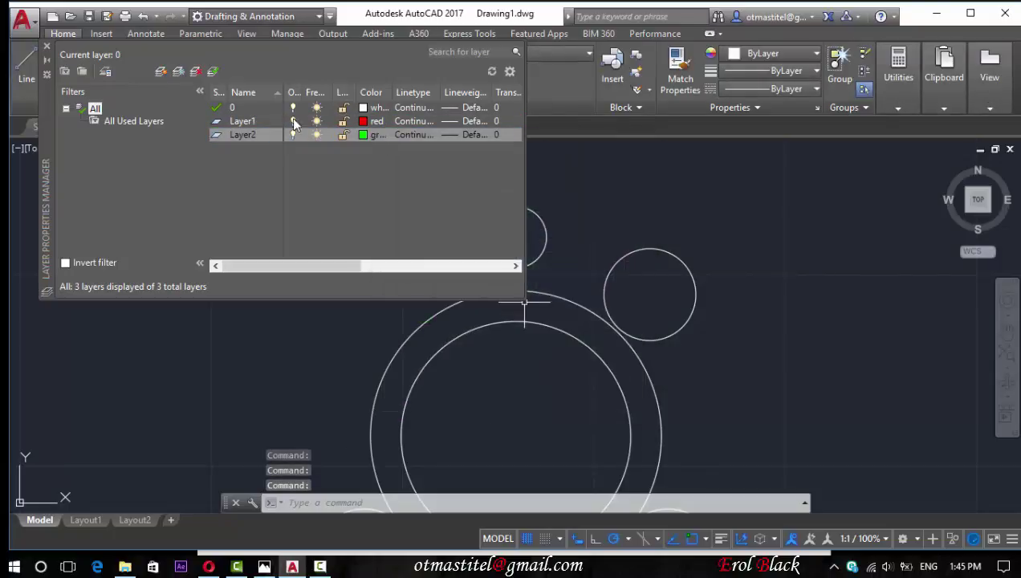
pyautogui.click(47, 45)
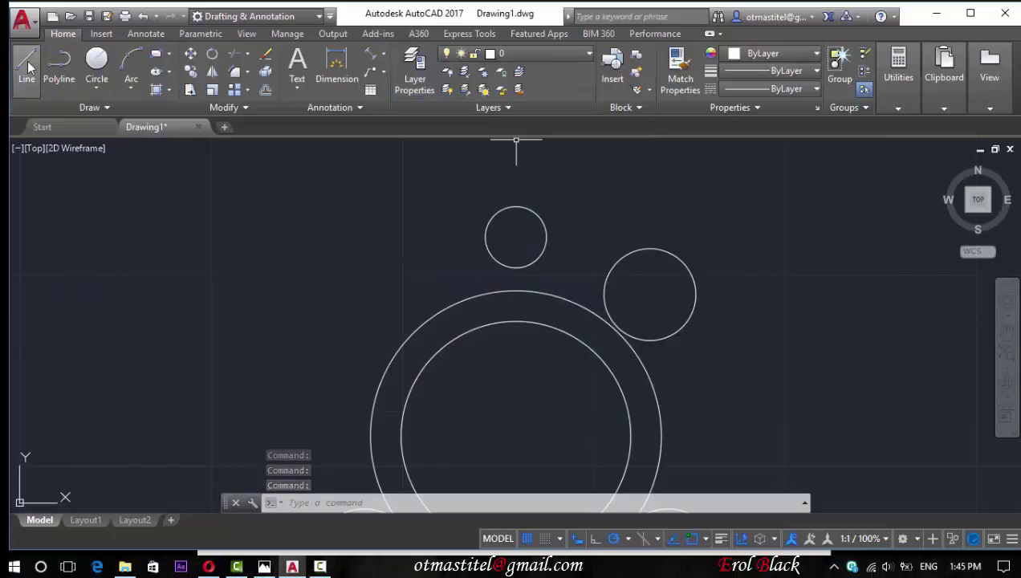
# Make Layer1 current and draw a 36-unit line from the big circle's centre.
pyautogui.click(26, 68)
pyautogui.click(533, 54)
pyautogui.click(514, 89)
pyautogui.click(515, 436)
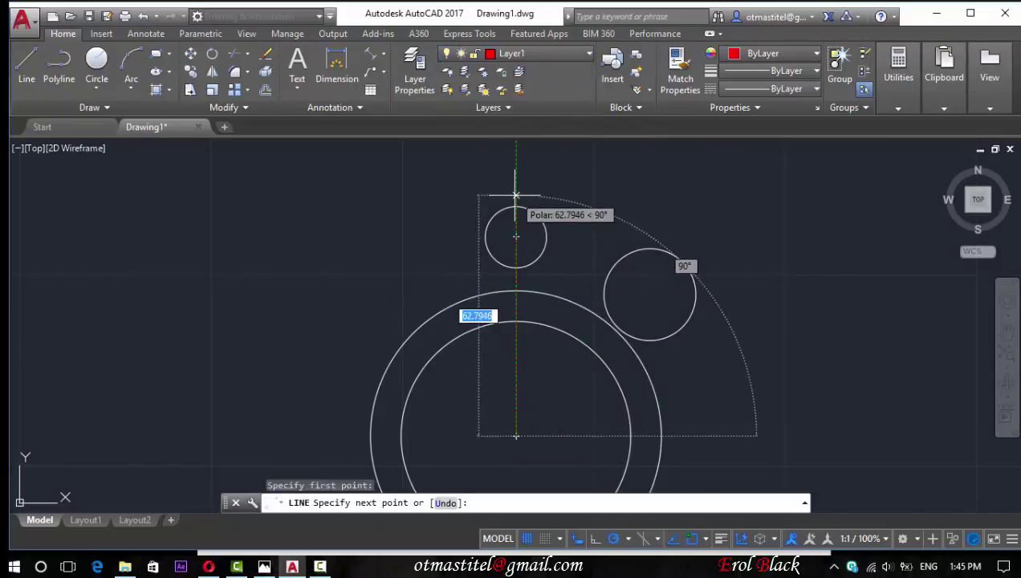
pyautogui.write('36')
pyautogui.press('Return')
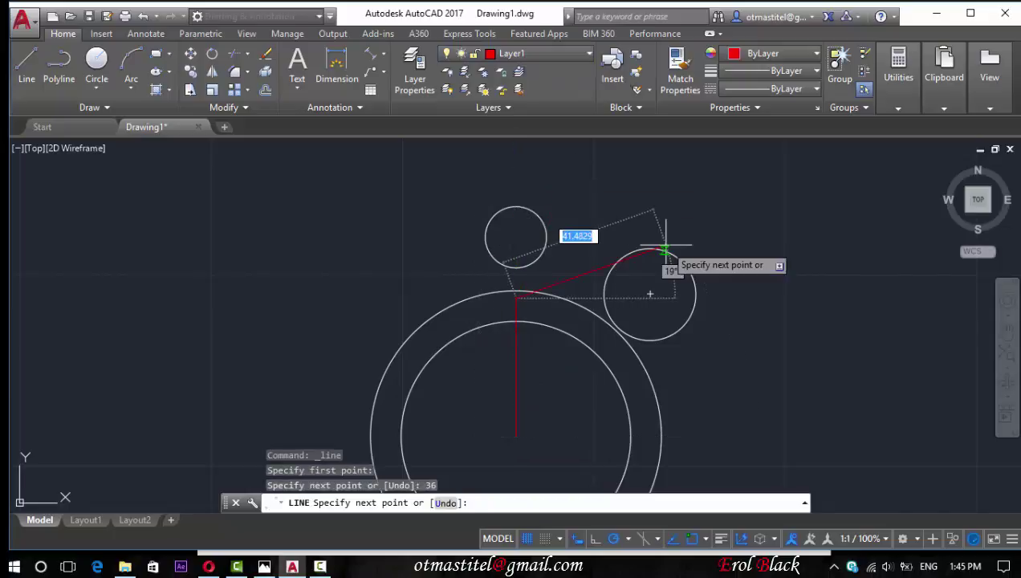
pyautogui.press('Escape')
# Rotate the red line 274° about the circle's centre.
pyautogui.click(515, 383)
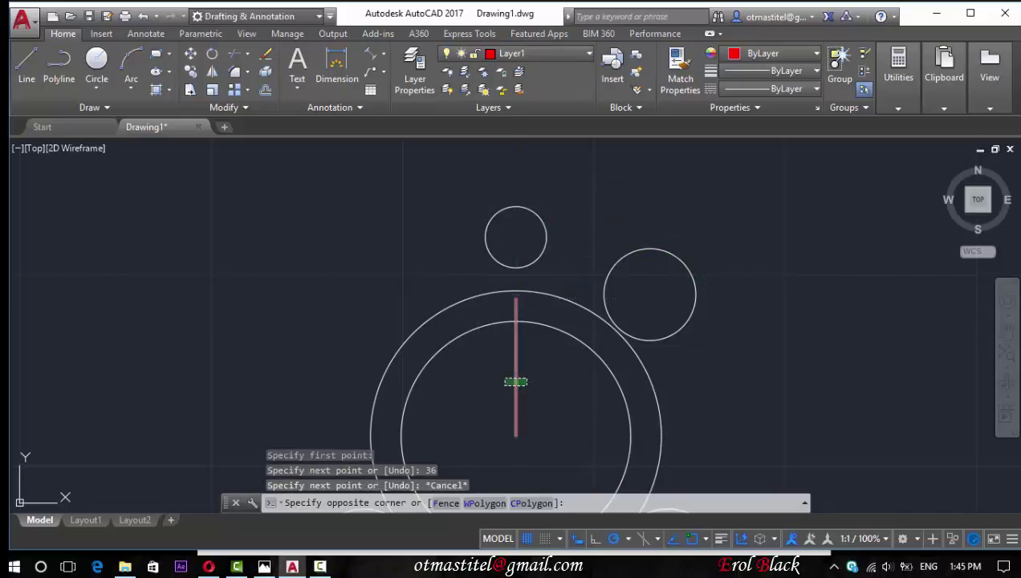
pyautogui.click(214, 57)
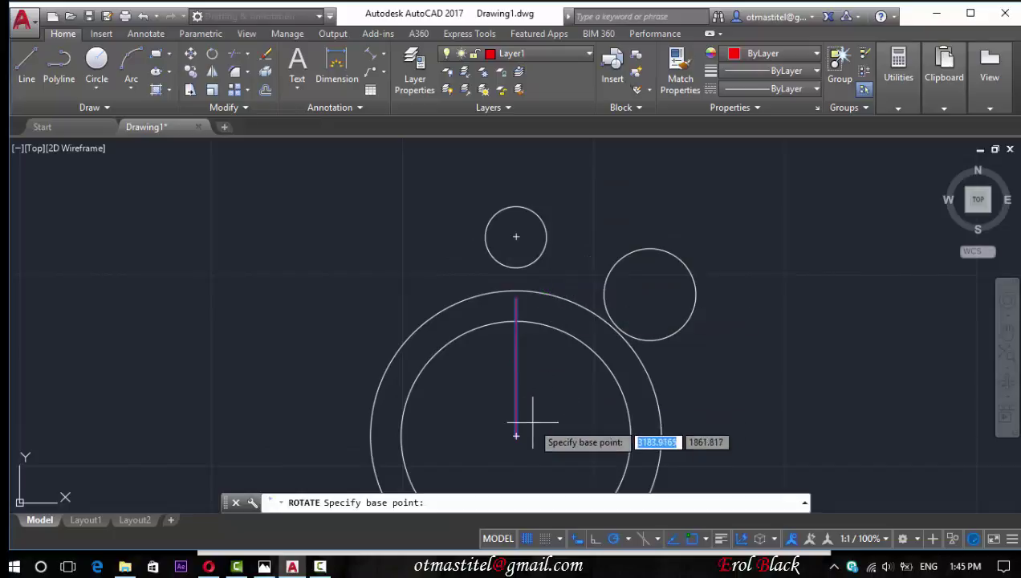
pyautogui.click(515, 436)
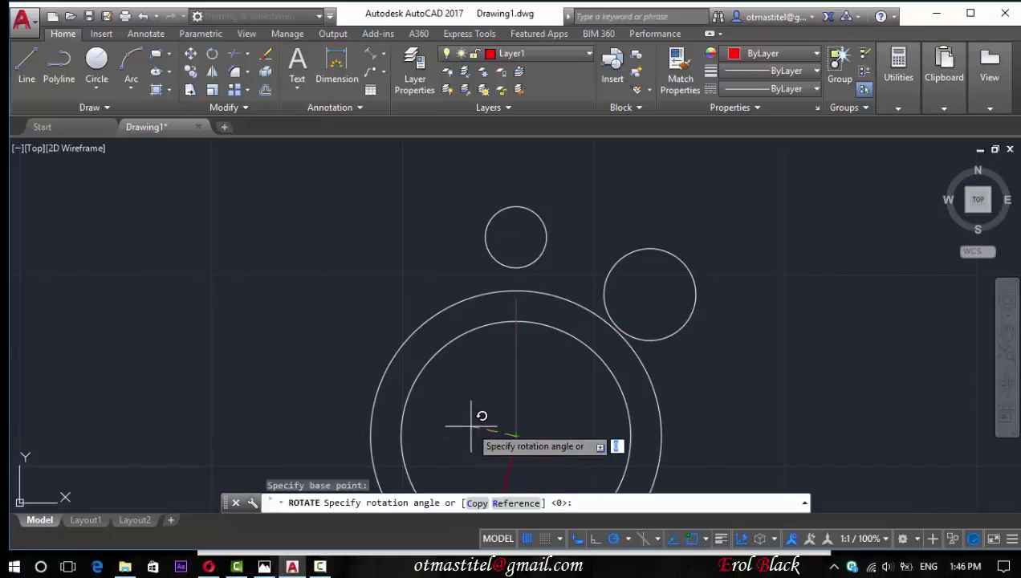
pyautogui.write('274')
pyautogui.press('Return')
pyautogui.scroll(-1, 482, 410)
pyautogui.scroll(1, 529, 401)
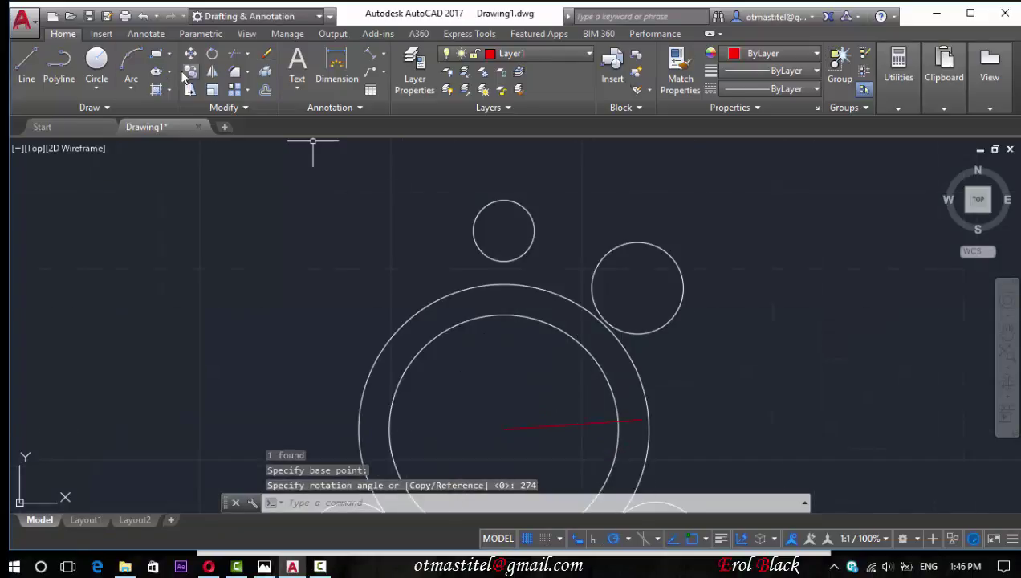
# Draw a vertical red line from the centre up past the top hole, then compare with the reference.
pyautogui.click(23, 66)
pyautogui.click(504, 429)
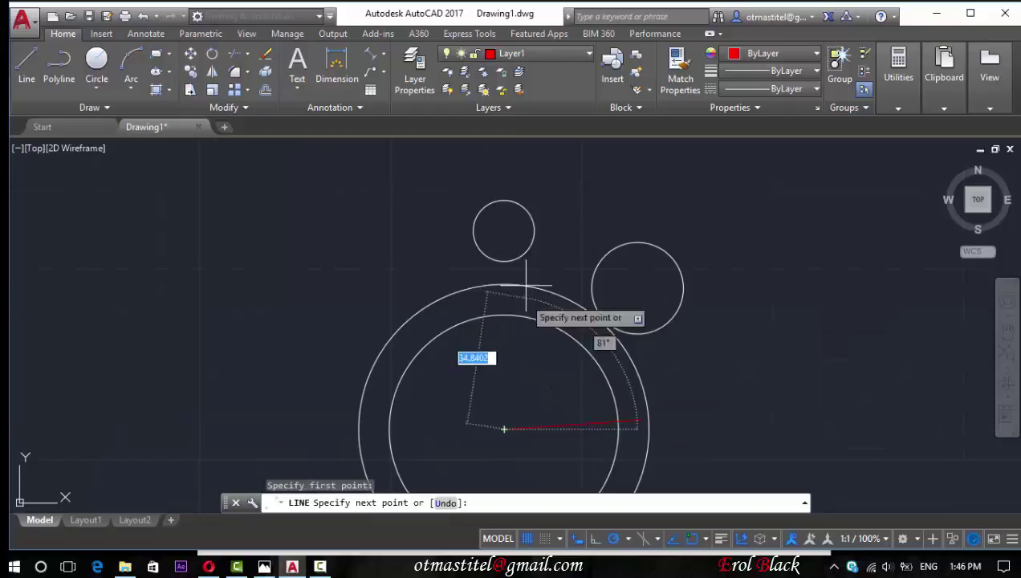
pyautogui.click(504, 164)
pyautogui.press('Escape')
pyautogui.scroll(-1, 695, 327)
pyautogui.scroll(1, 710, 391)
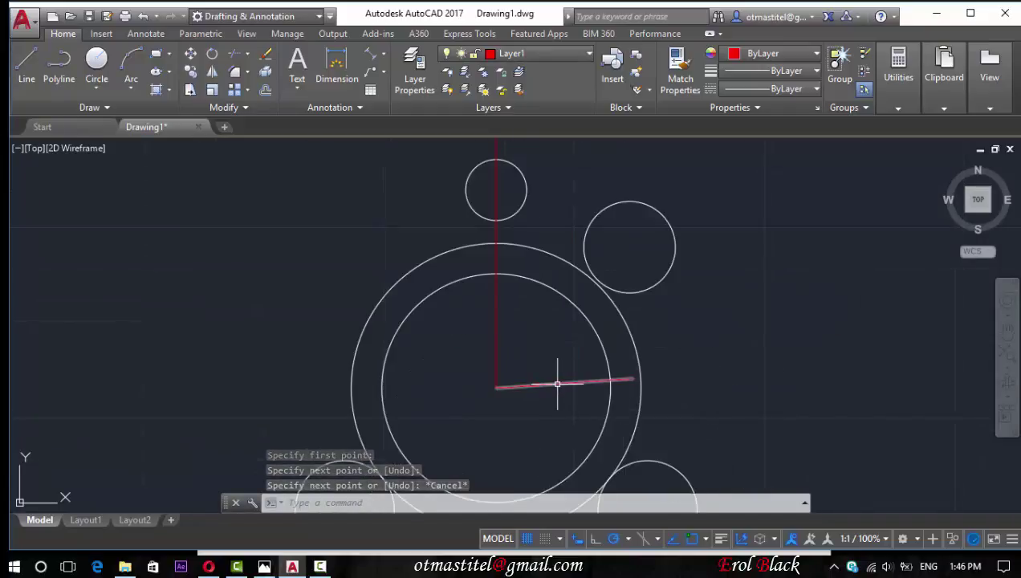
pyautogui.click(266, 566)
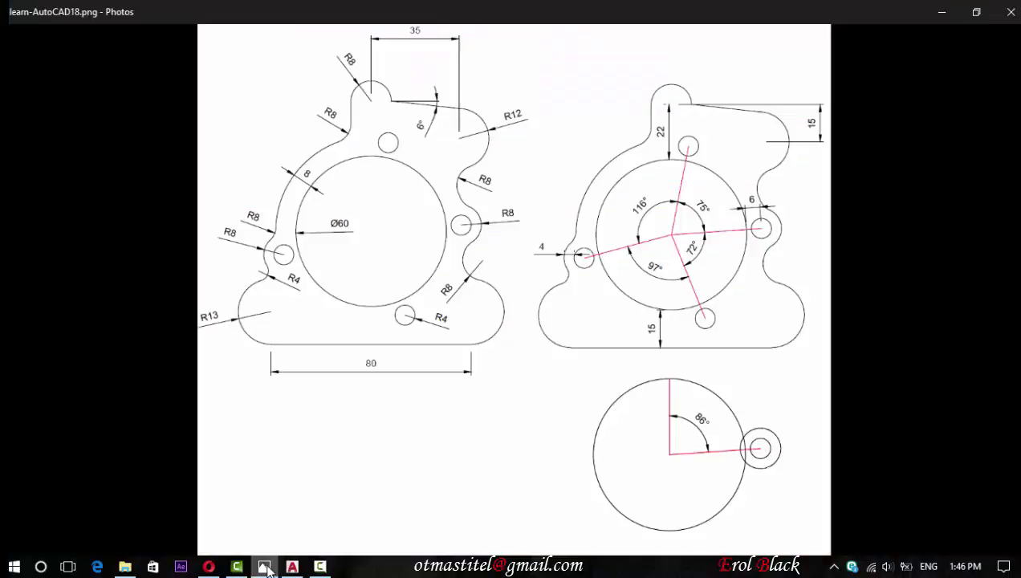
pyautogui.moveTo(514, 289)
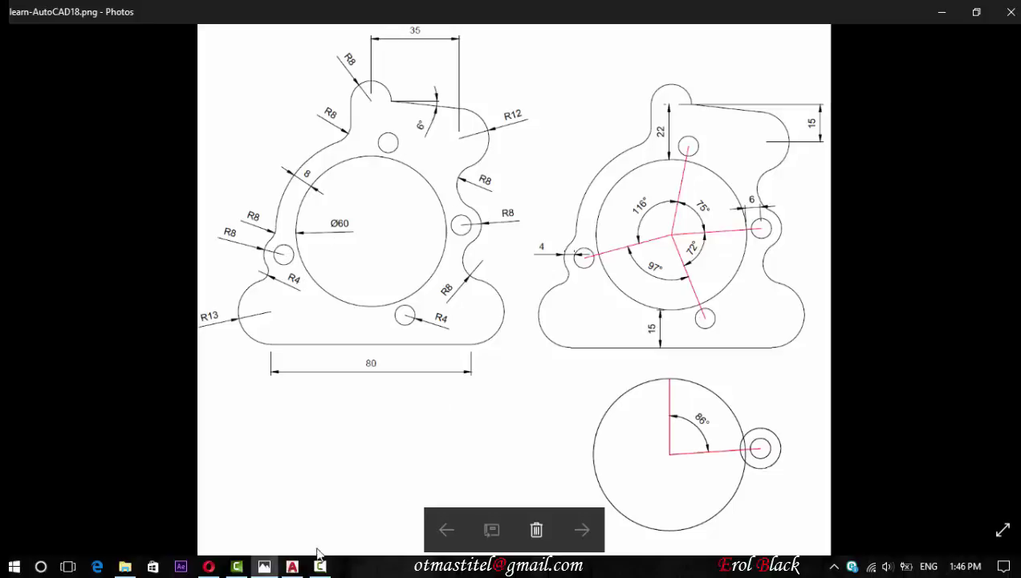
pyautogui.click(292, 566)
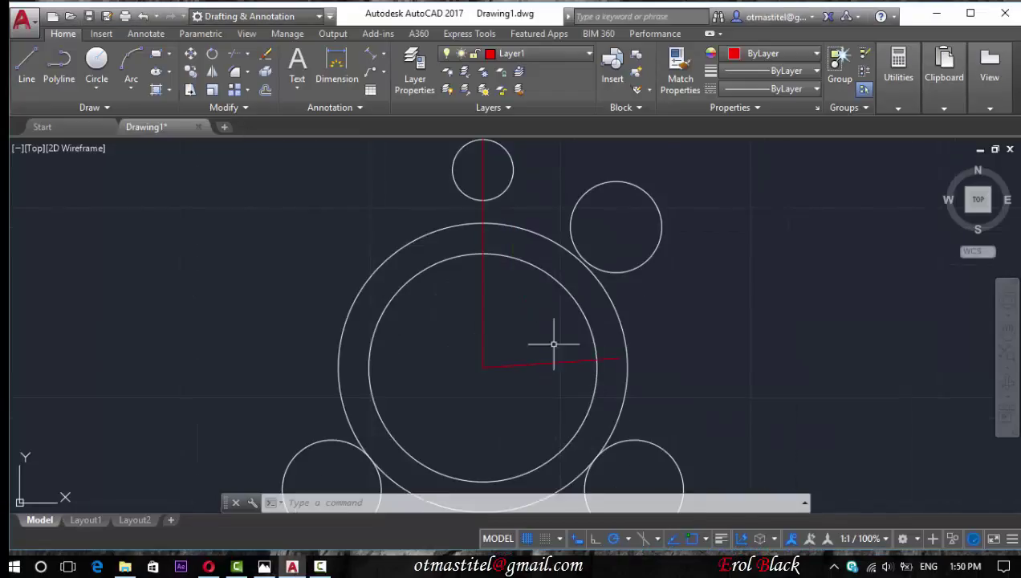
# Copy the right-pointing red line in place and rotate the copy 288° about the centre.
pyautogui.click(572, 370)
pyautogui.click(473, 338)
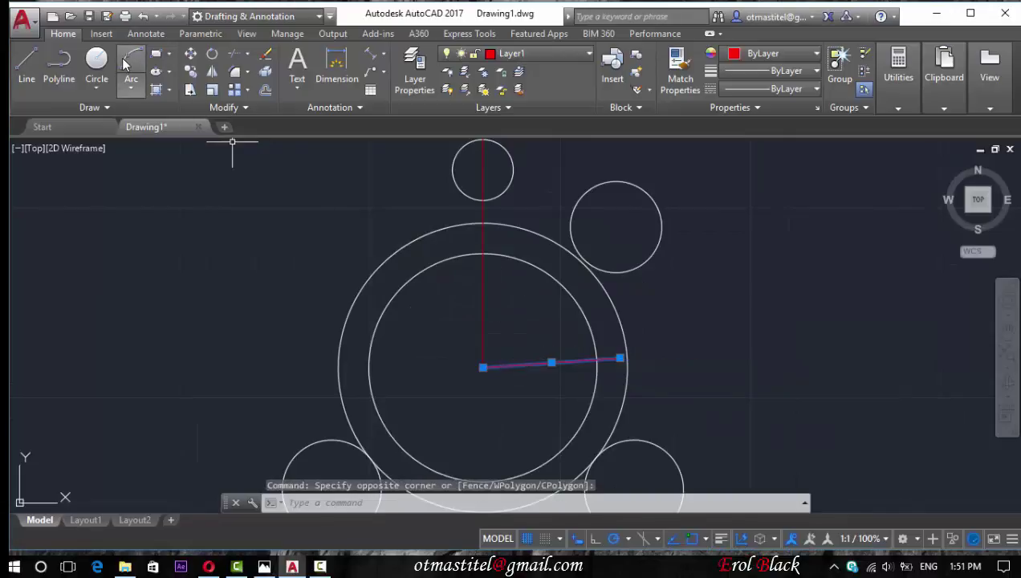
pyautogui.click(190, 71)
pyautogui.click(482, 367)
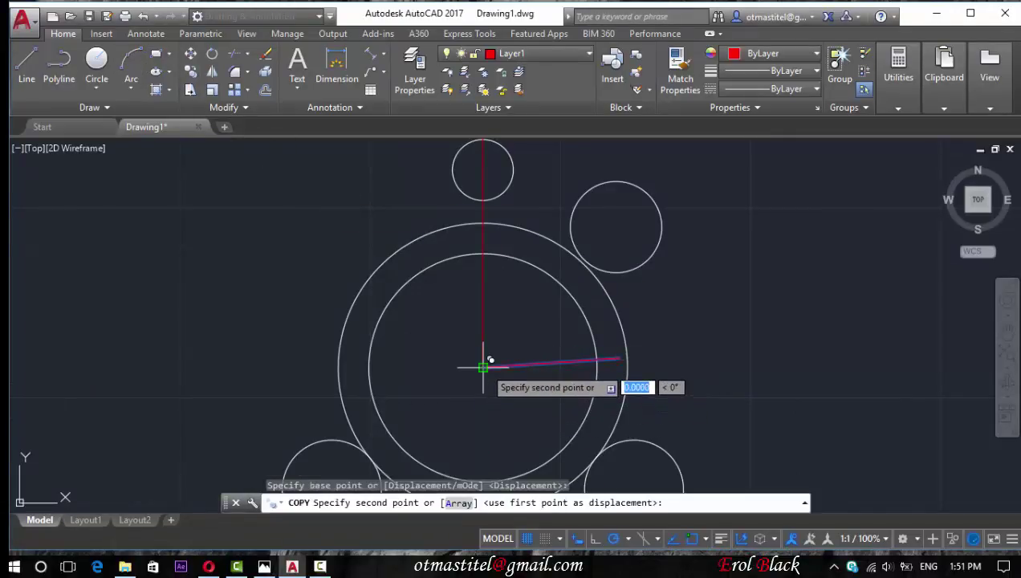
pyautogui.click(482, 367)
pyautogui.press('Return')
pyautogui.click(536, 363)
pyautogui.click(563, 442)
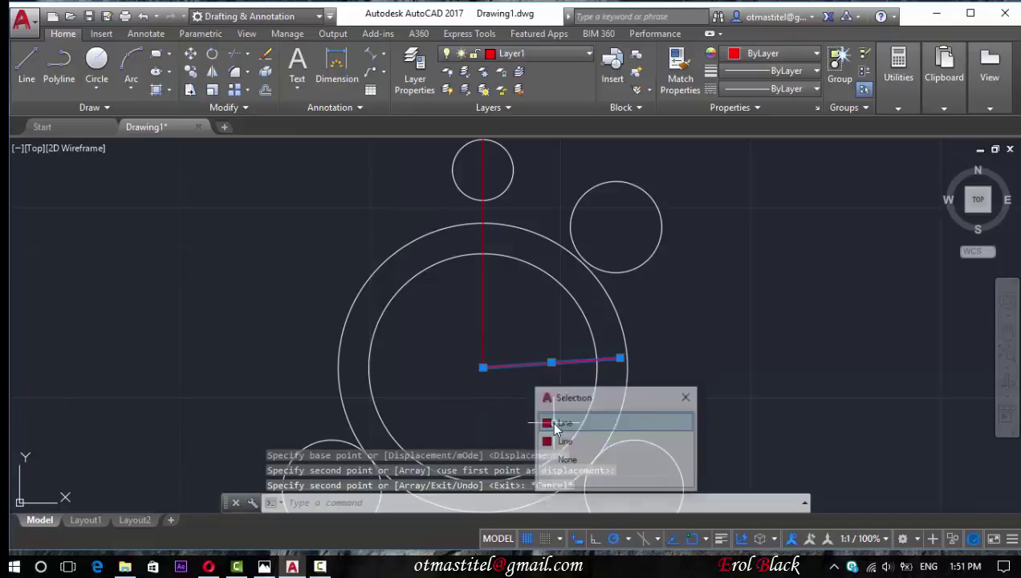
pyautogui.click(213, 71)
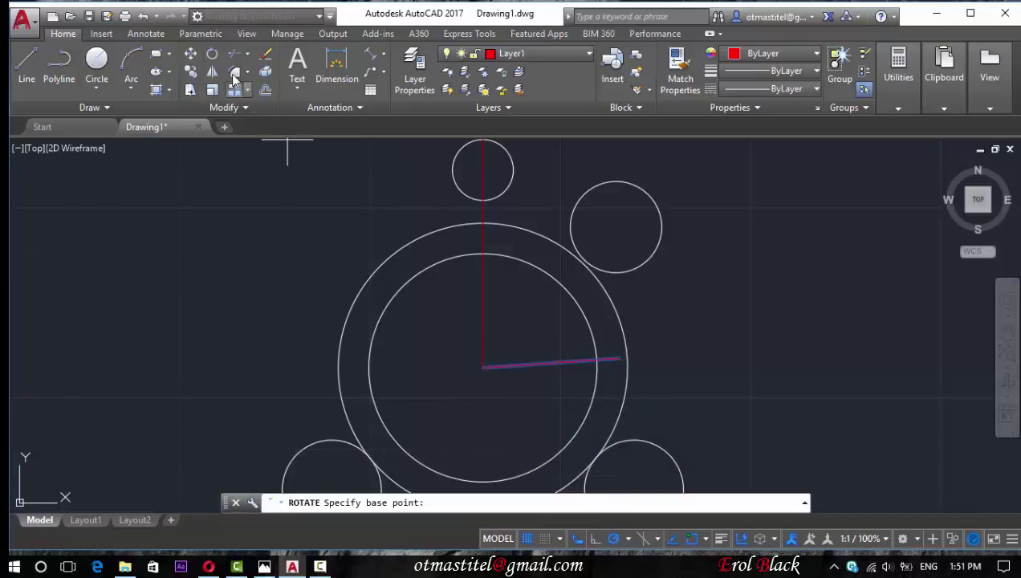
pyautogui.click(482, 367)
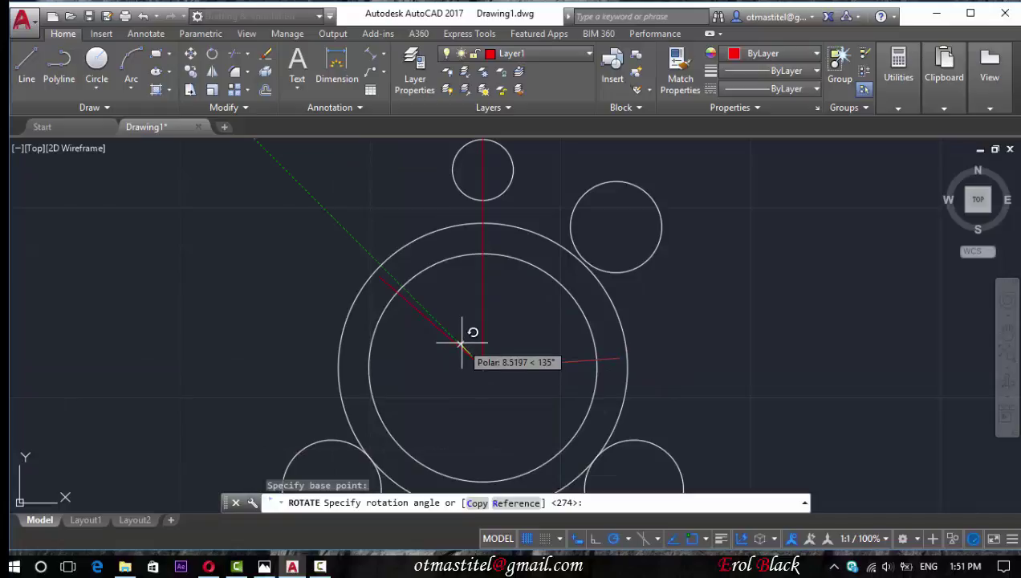
pyautogui.write('288')
pyautogui.press('Return')
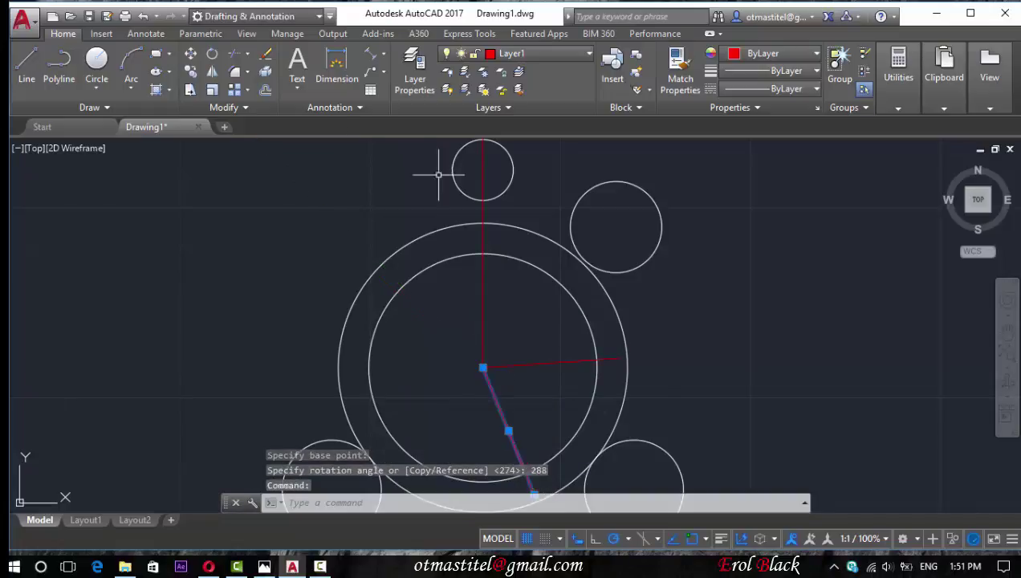
# Copy the downward red line in place and rotate the copy 263° about the centre.
pyautogui.click(191, 71)
pyautogui.click(482, 367)
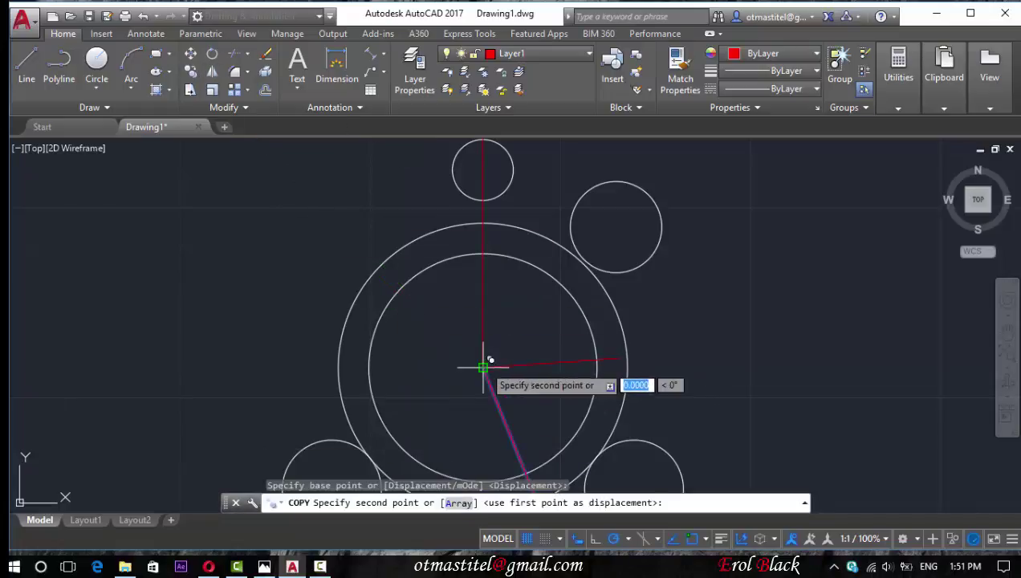
pyautogui.press('Escape')
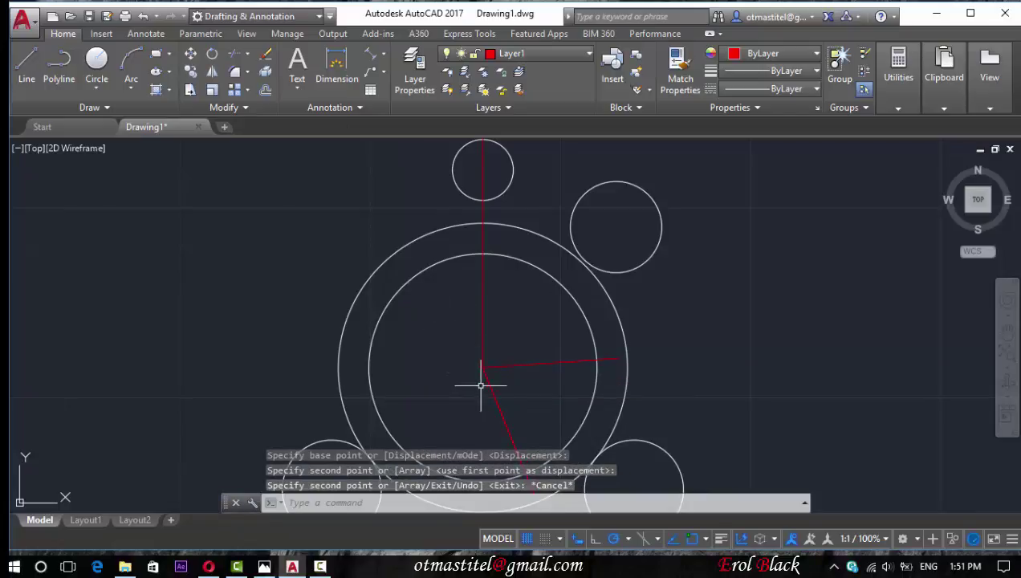
pyautogui.click(480, 384)
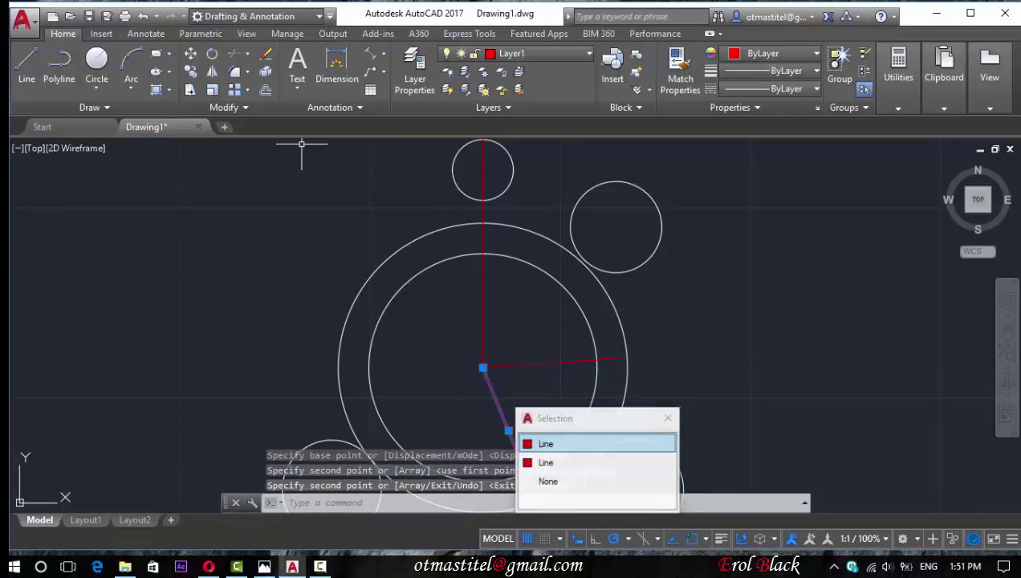
pyautogui.click(213, 69)
pyautogui.click(482, 367)
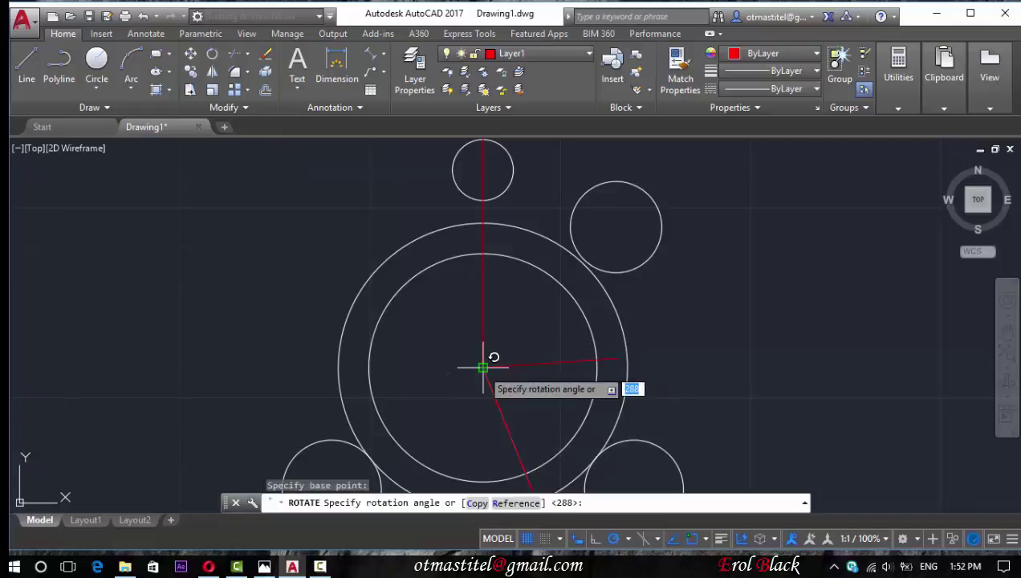
pyautogui.write('263')
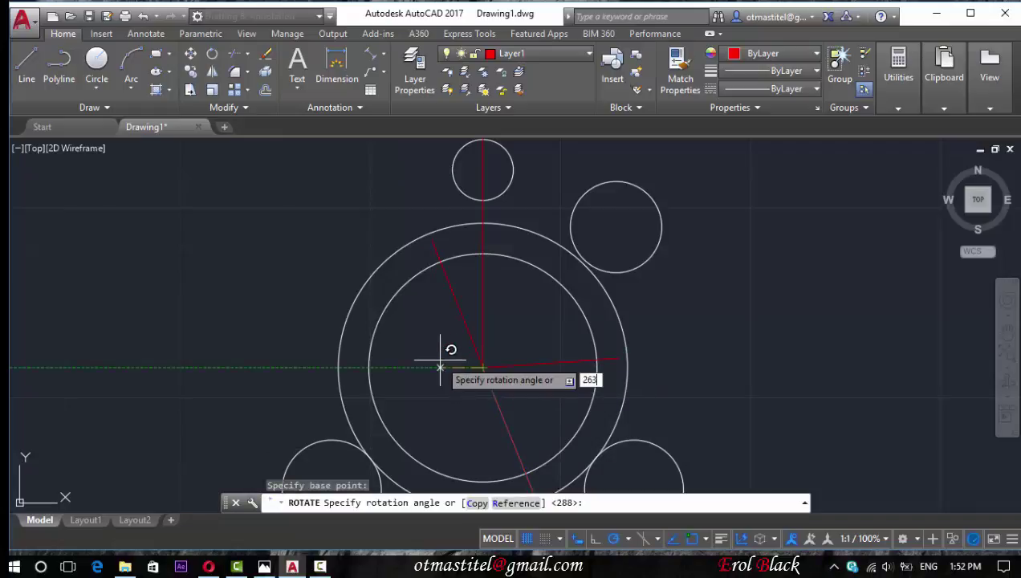
pyautogui.press('Return')
pyautogui.press('Escape')
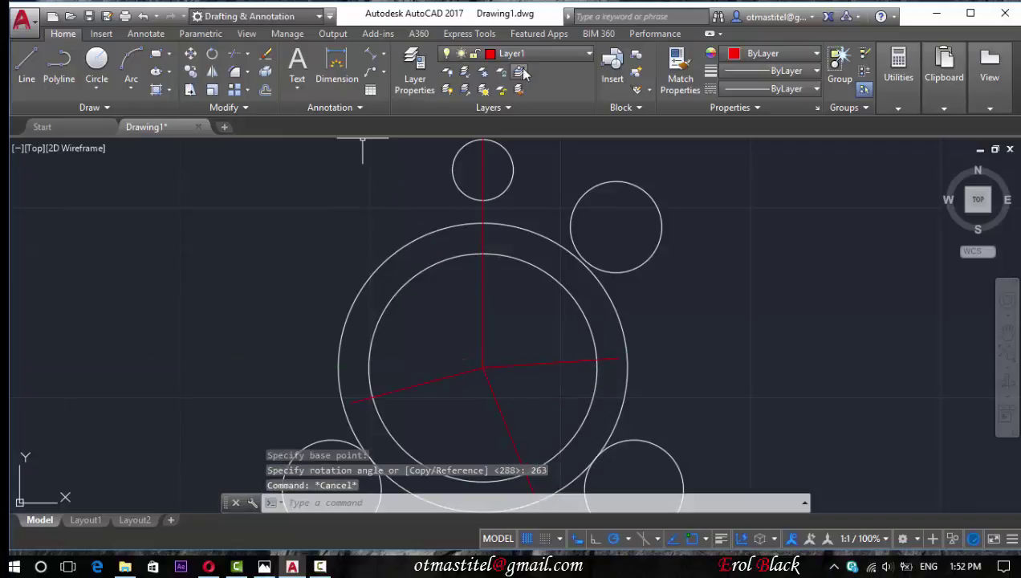
pyautogui.click(518, 53)
# On the green Layer2, add 97° and 72° angular dimensions between the red centre lines.
pyautogui.click(518, 108)
pyautogui.click(376, 54)
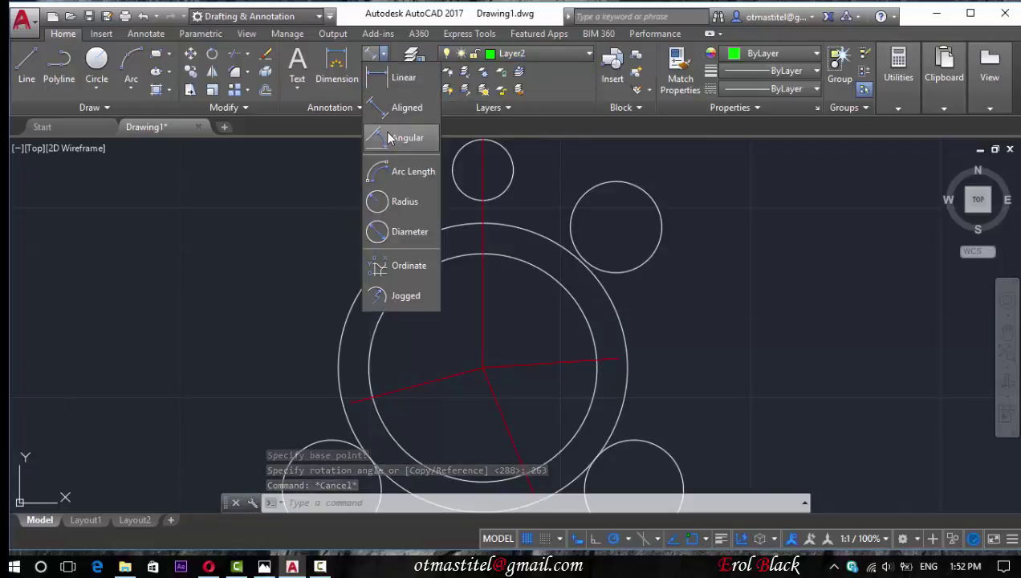
pyautogui.click(410, 143)
pyautogui.click(449, 374)
pyautogui.click(494, 402)
pyautogui.click(467, 411)
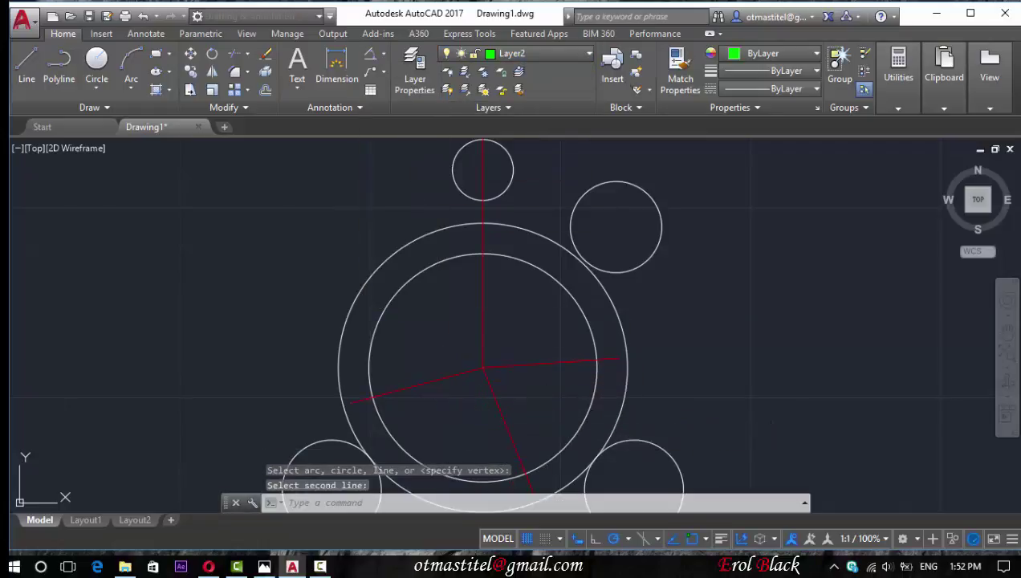
pyautogui.click(369, 54)
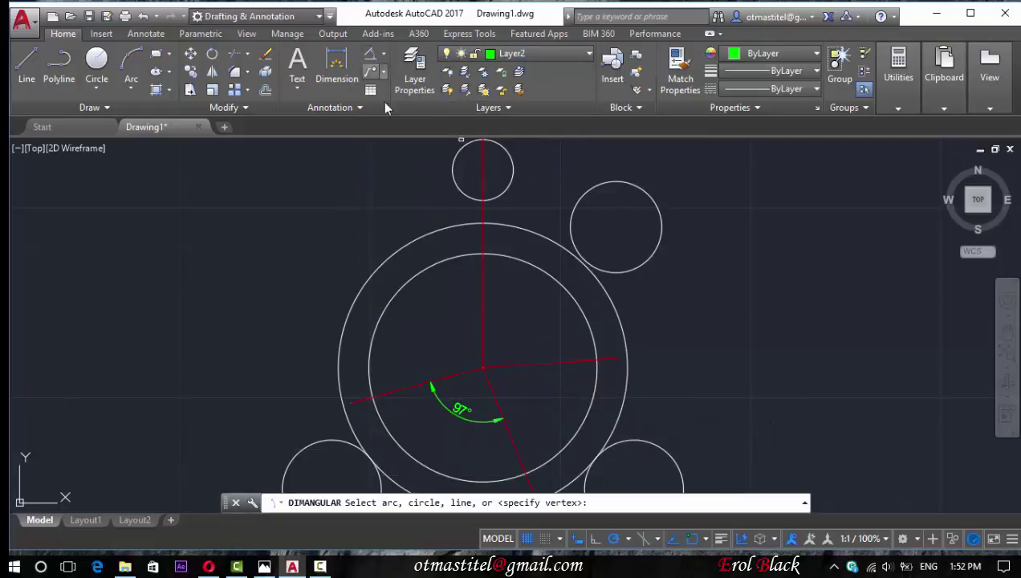
pyautogui.click(534, 365)
pyautogui.click(504, 430)
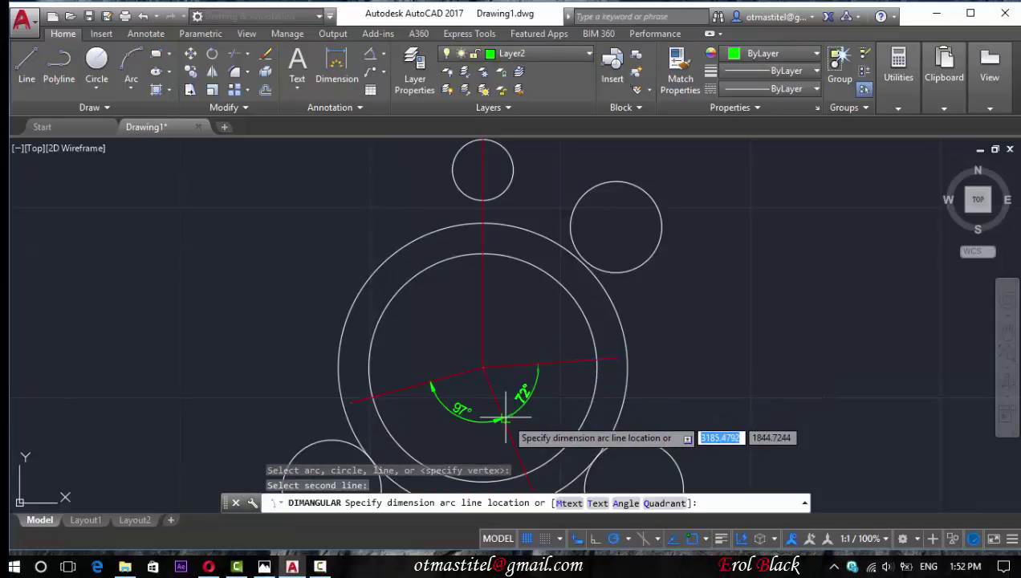
pyautogui.click(503, 417)
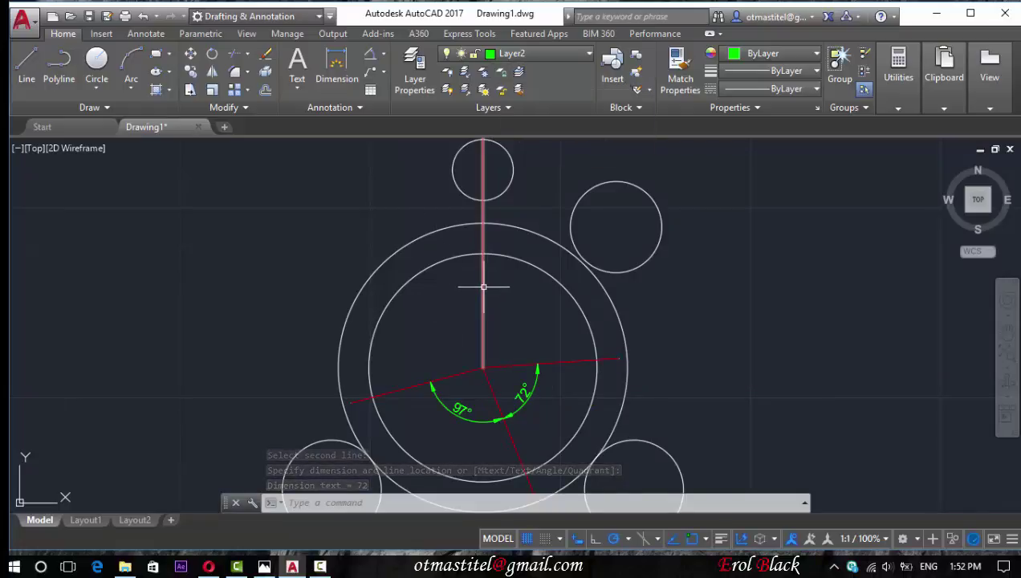
# Copy the lower-left red centre line onto itself in place.
pyautogui.click(406, 389)
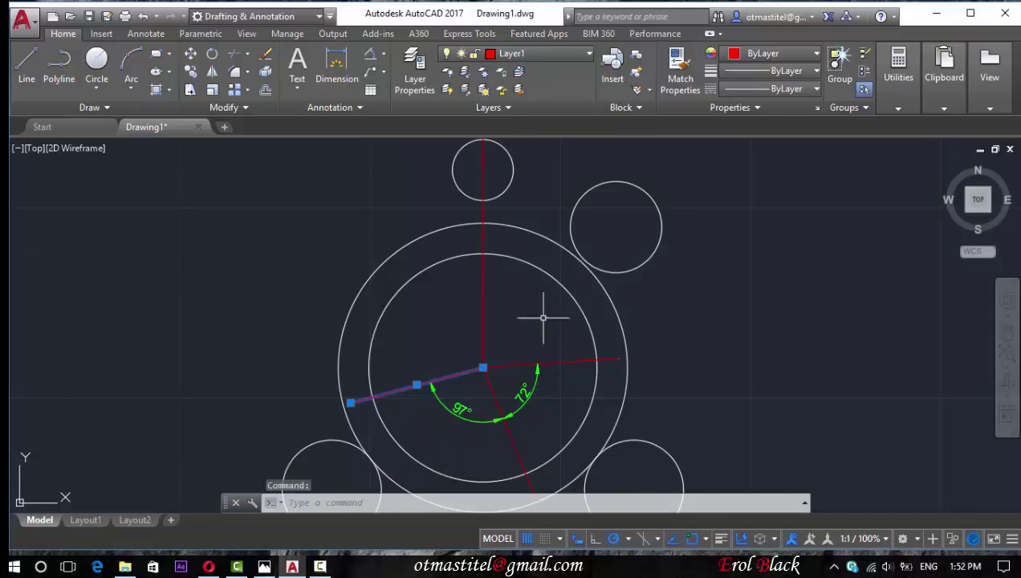
pyautogui.click(190, 71)
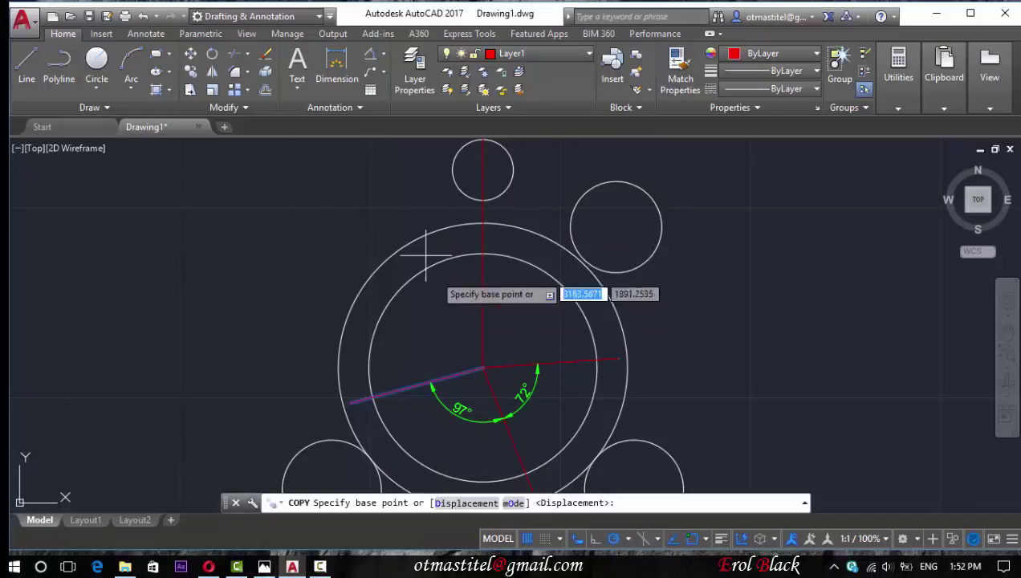
pyautogui.click(483, 367)
pyautogui.click(482, 367)
pyautogui.press('Escape')
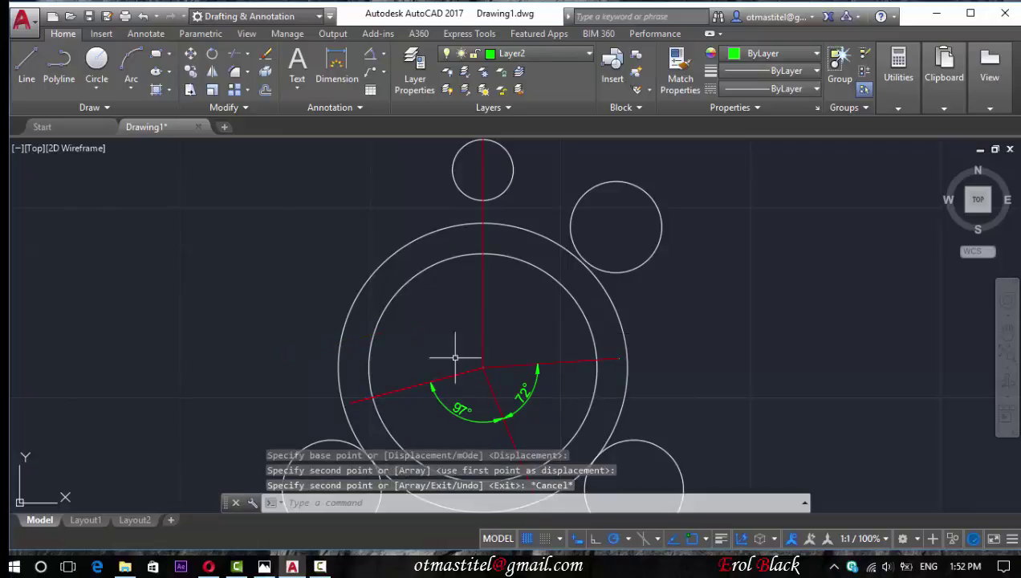
# Rotate one of the stacked centre lines 244° about the plate centre.
pyautogui.click(468, 371)
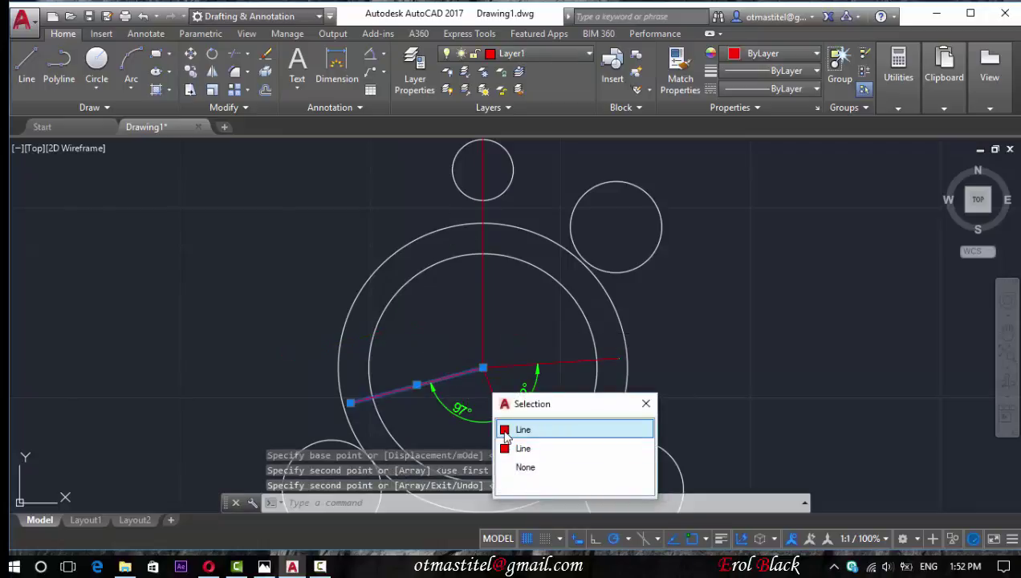
pyautogui.click(561, 427)
pyautogui.click(213, 54)
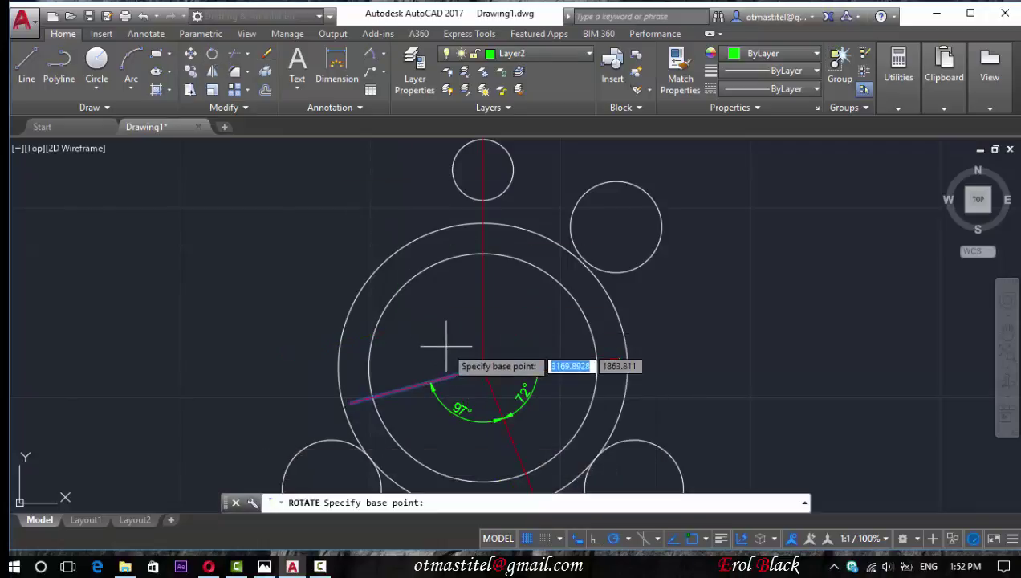
pyautogui.click(482, 368)
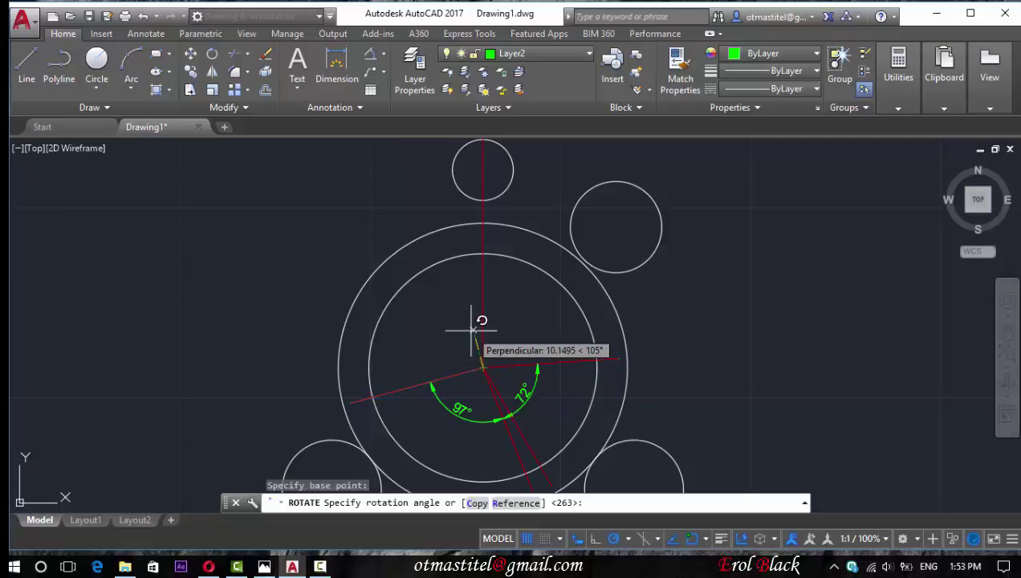
pyautogui.write('244')
pyautogui.press('Return')
pyautogui.press('Escape')
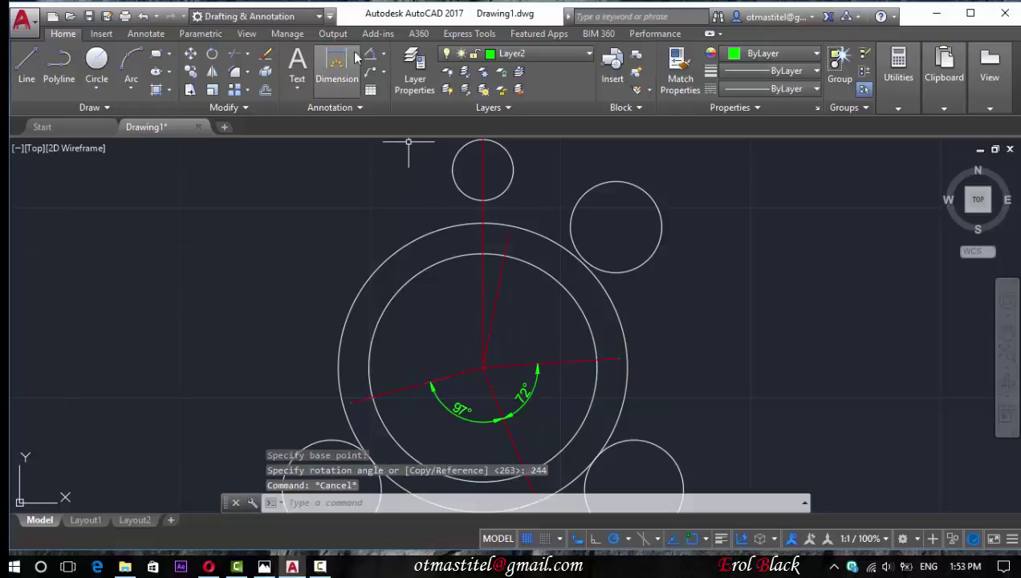
# Dimension the 75° angle between the rotated and horizontal centre lines.
pyautogui.click(336, 68)
pyautogui.click(498, 297)
pyautogui.click(526, 361)
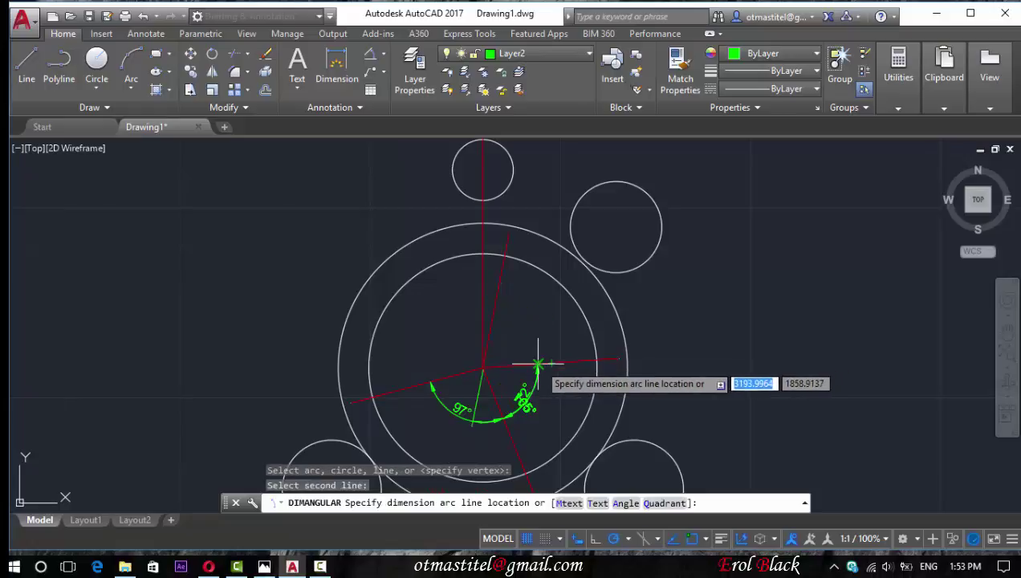
pyautogui.click(536, 362)
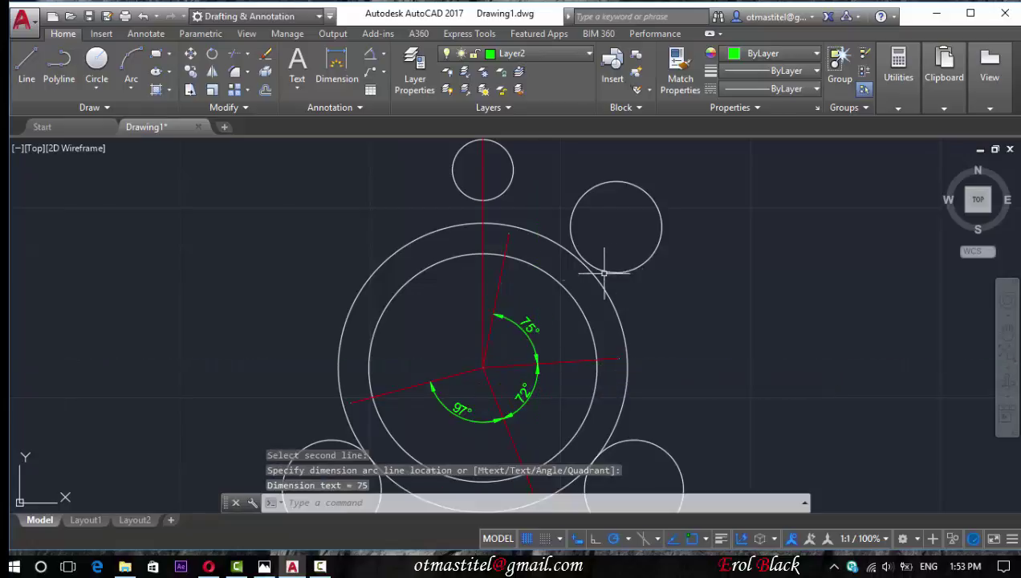
pyautogui.press('Escape')
pyautogui.scroll(-2, 485, 264)
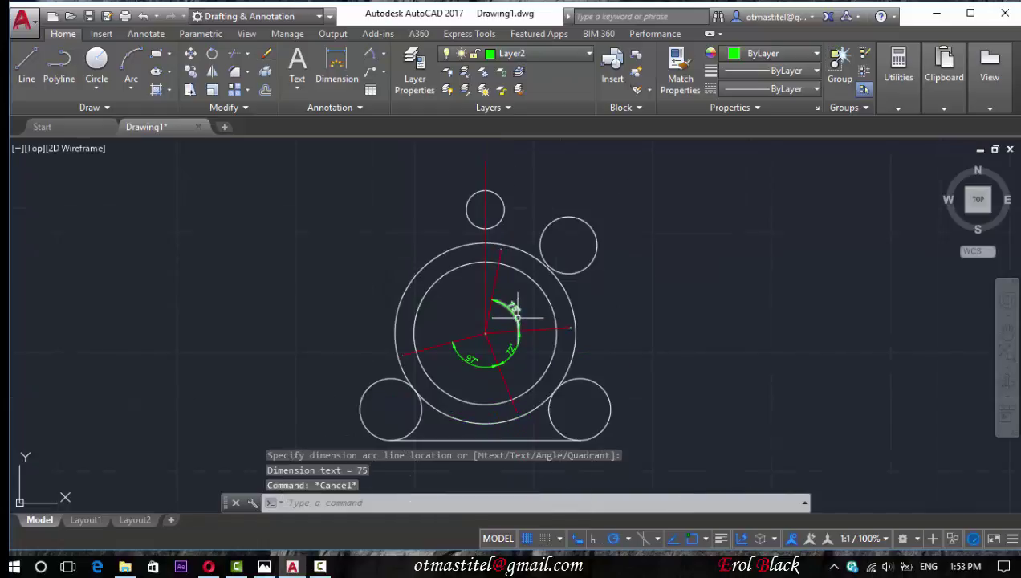
# Add the 116° angular dimension and compare the drawing with the reference image.
pyautogui.press('Return')
pyautogui.click(496, 270)
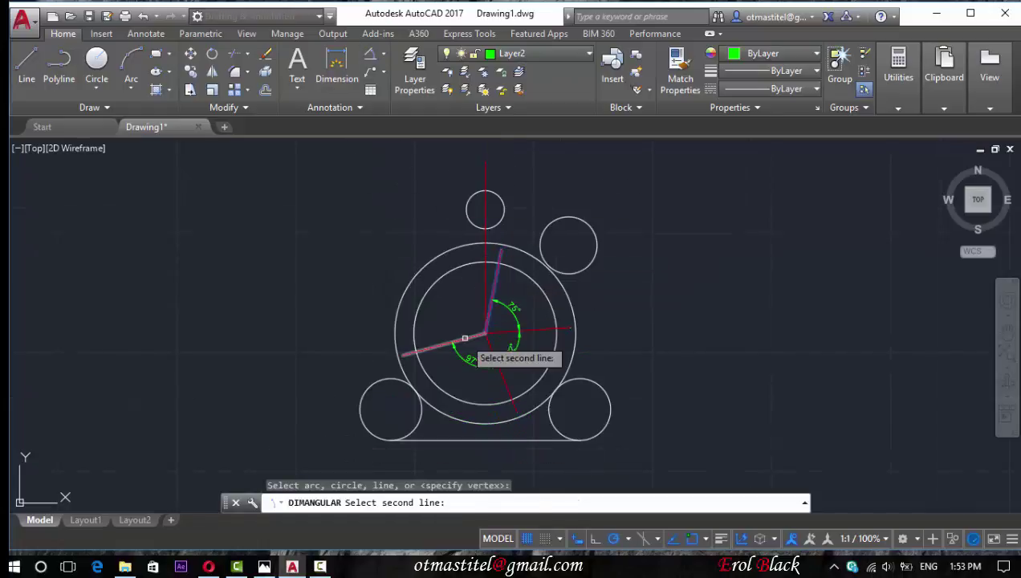
pyautogui.click(466, 337)
pyautogui.click(457, 304)
pyautogui.press('Escape')
pyautogui.scroll(2, 457, 305)
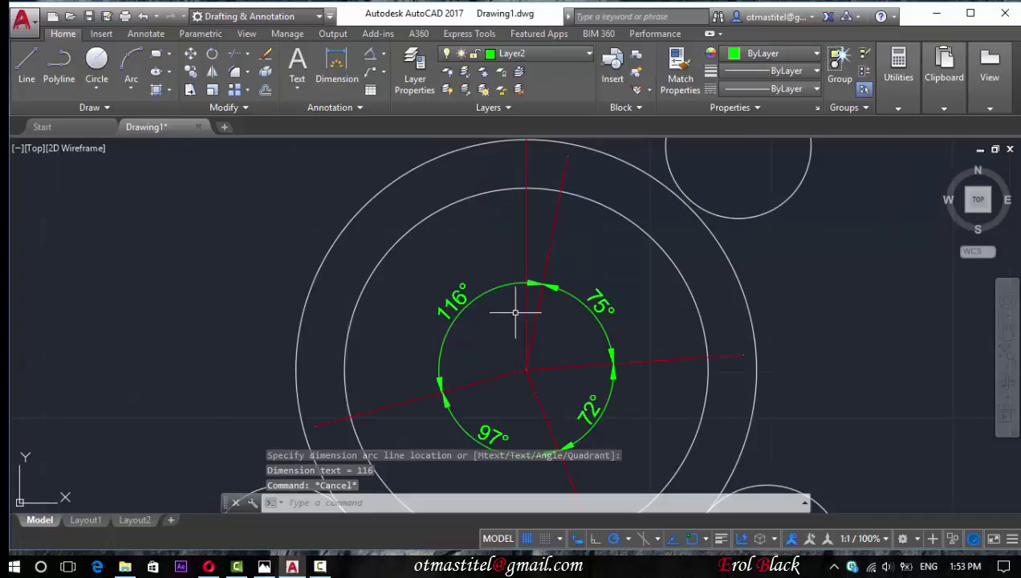
pyautogui.click(264, 567)
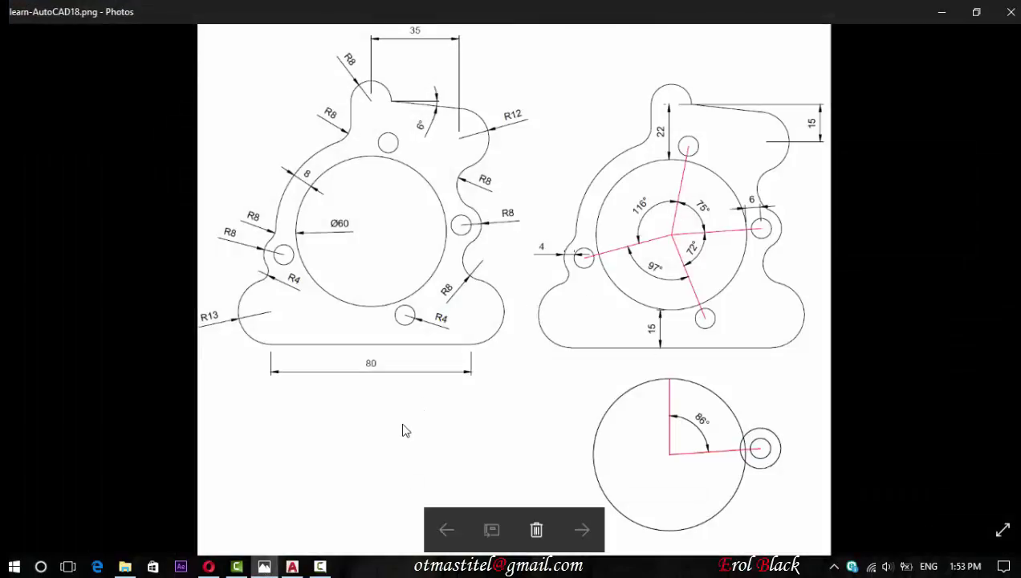
pyautogui.click(292, 567)
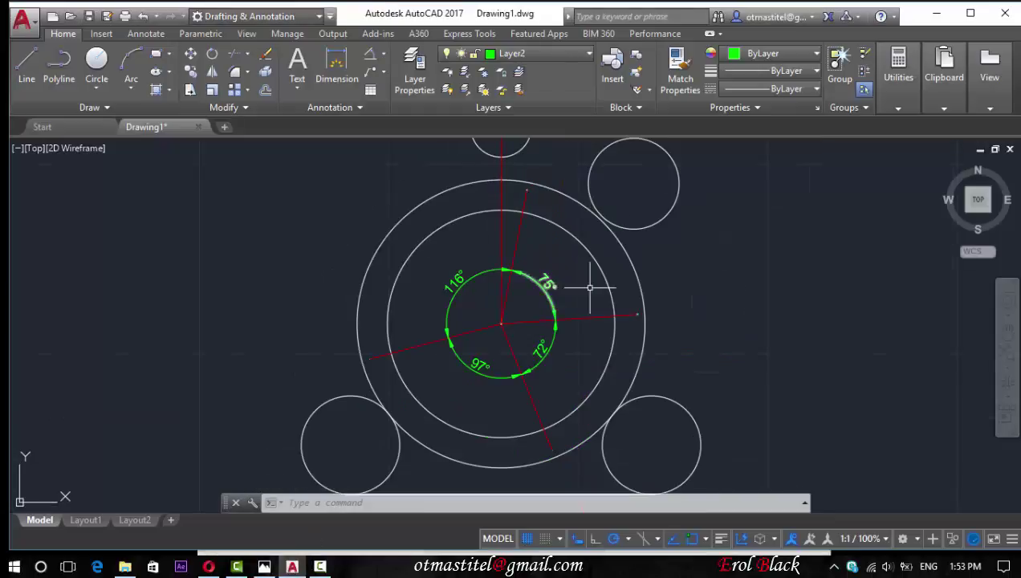
# Draw a radius-4 circle on layer 0 at the horizontal centre line's outer end.
pyautogui.scroll(2, 640, 310)
pyautogui.click(96, 65)
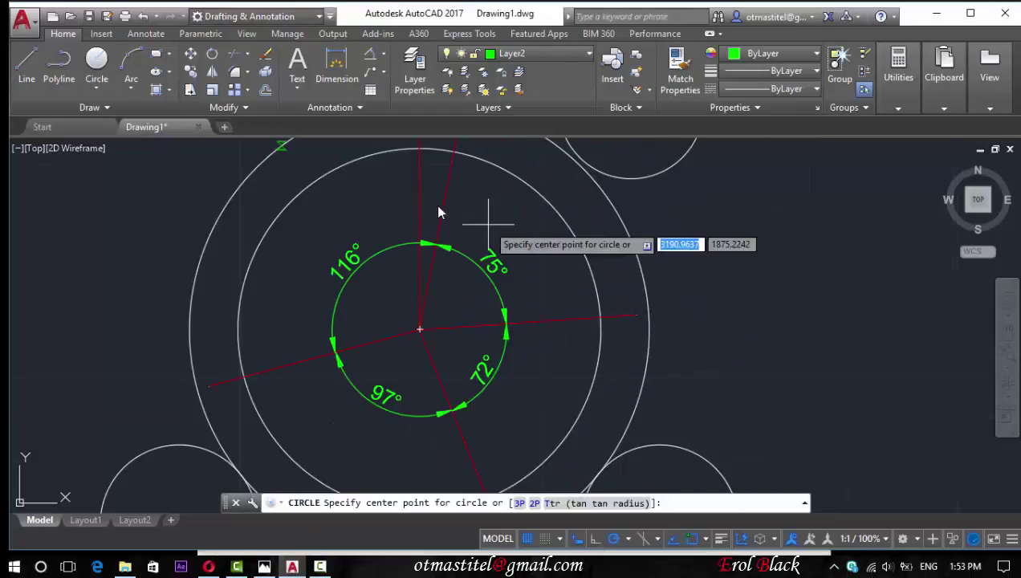
pyautogui.click(635, 315)
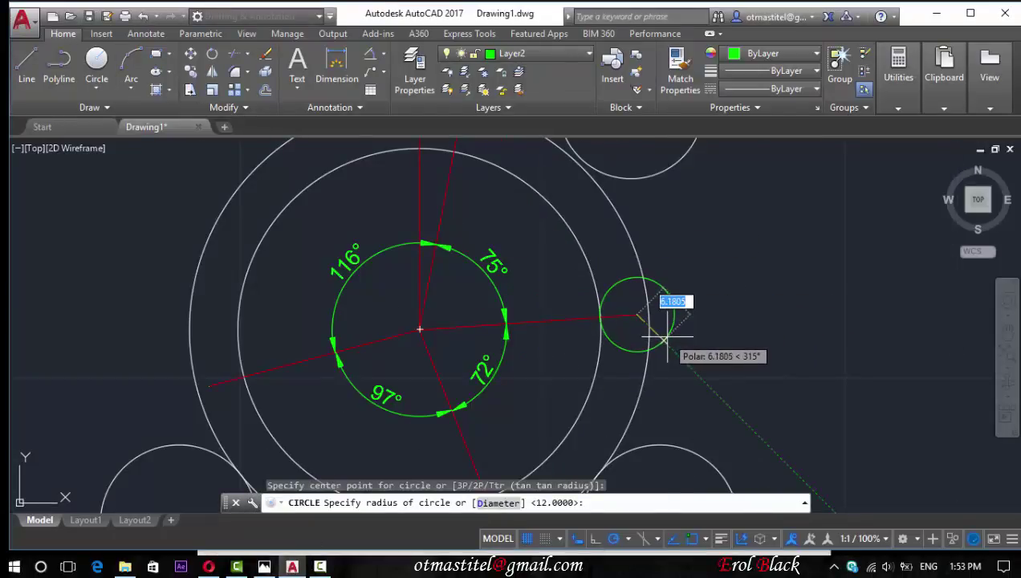
pyautogui.write('4')
pyautogui.press('Return')
pyautogui.click(635, 312)
pyautogui.click(518, 53)
pyautogui.click(497, 69)
pyautogui.press('Escape')
# Copy the radius-4 circle to the outer ends of the other three centre lines.
pyautogui.click(664, 304)
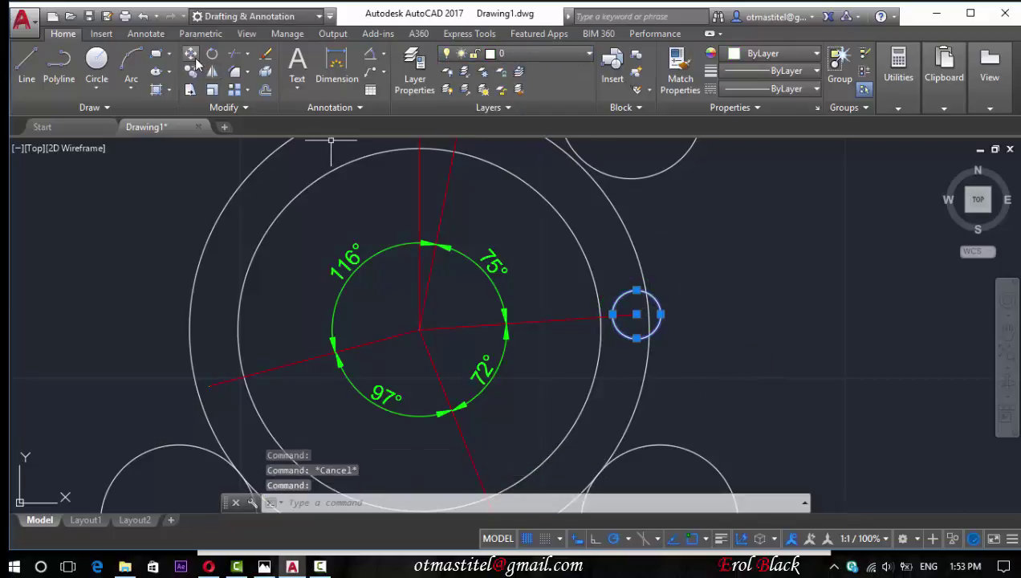
pyautogui.click(190, 71)
pyautogui.click(635, 314)
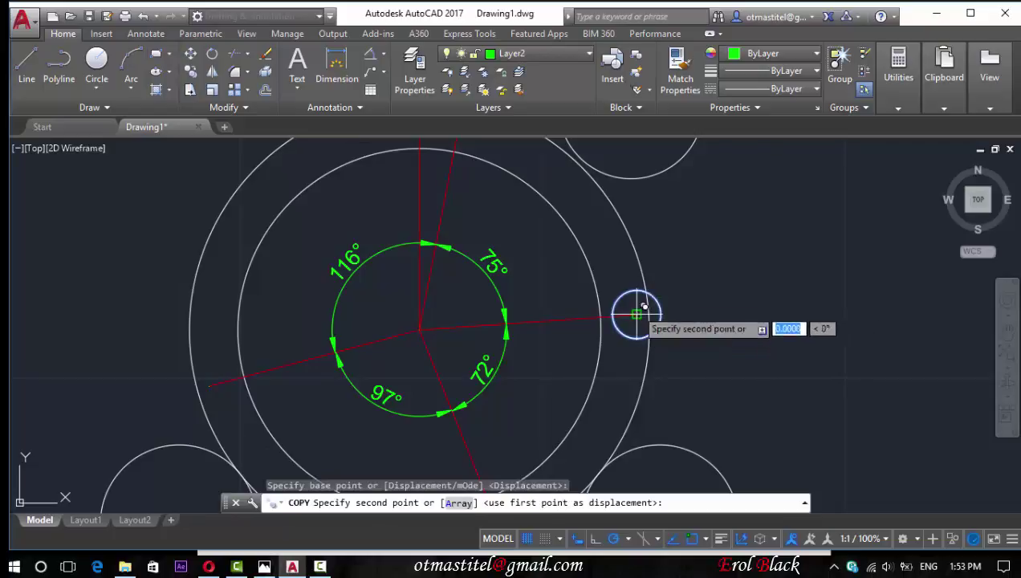
pyautogui.scroll(-2, 633, 235)
pyautogui.click(546, 419)
pyautogui.click(363, 329)
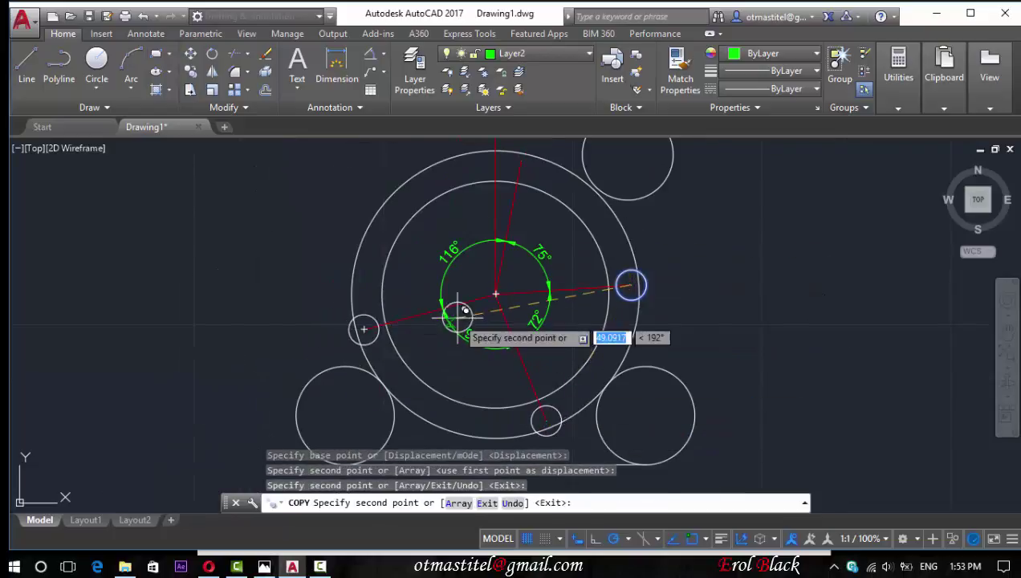
pyautogui.click(521, 160)
pyautogui.press('Escape')
pyautogui.scroll(-2, 680, 260)
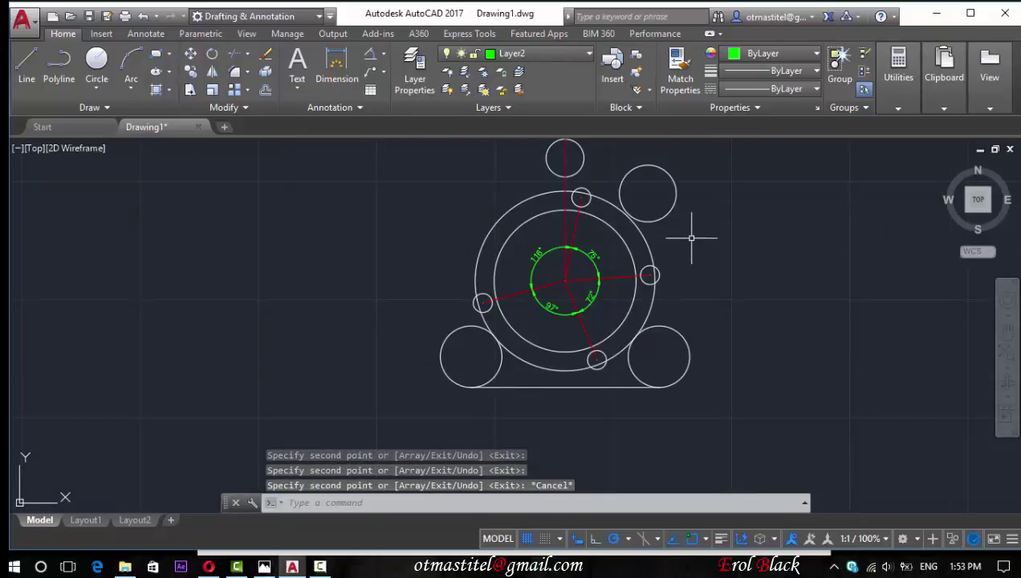
pyautogui.scroll(1, 742, 317)
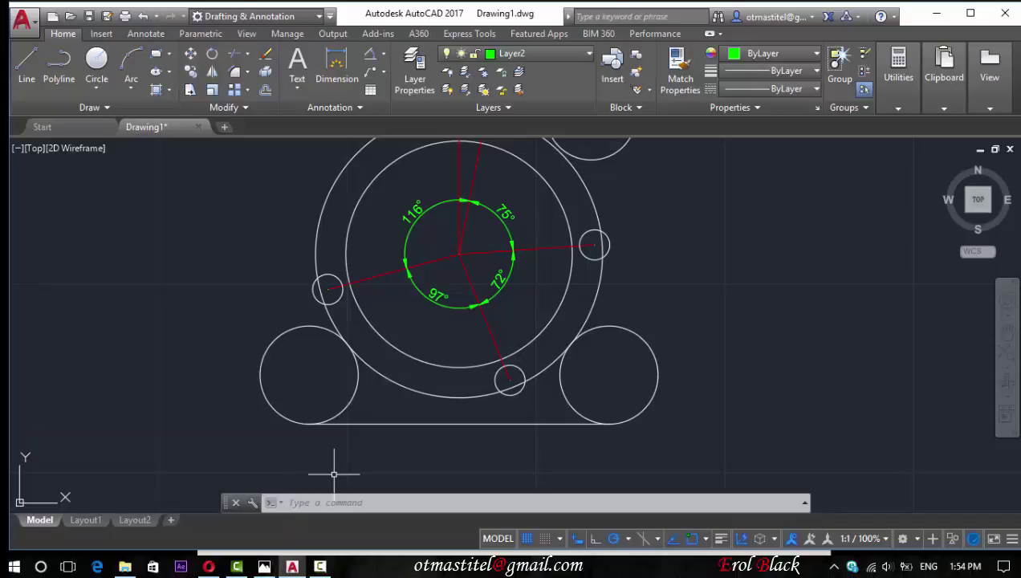
# Draw a line from the top small circle tangent to the larger circle.
pyautogui.scroll(-2, 334, 474)
pyautogui.scroll(2, 487, 191)
pyautogui.click(26, 65)
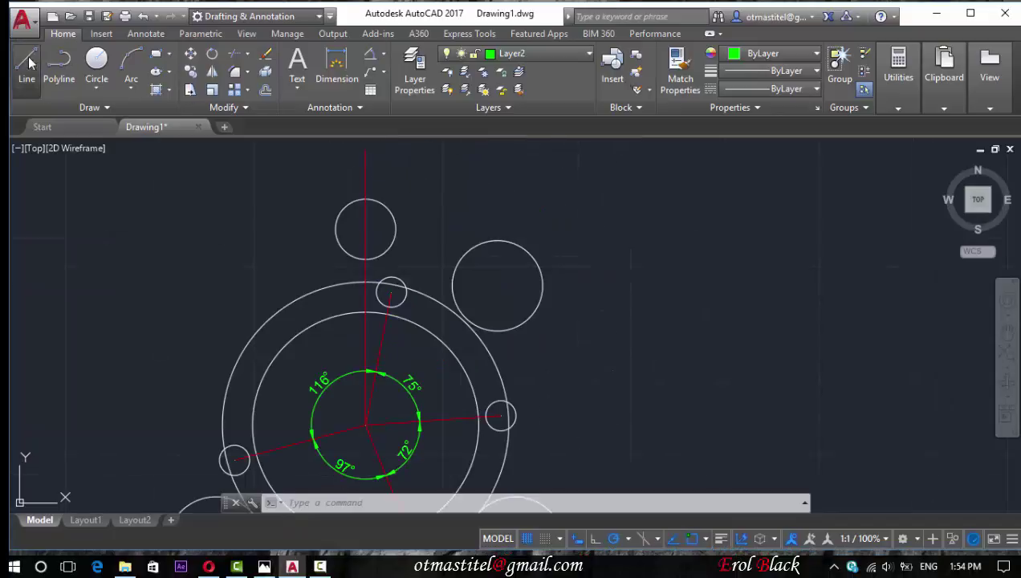
pyautogui.click(365, 228)
pyautogui.keyDown('shift'); pyautogui.rightClick(500, 228); pyautogui.keyUp('shift')
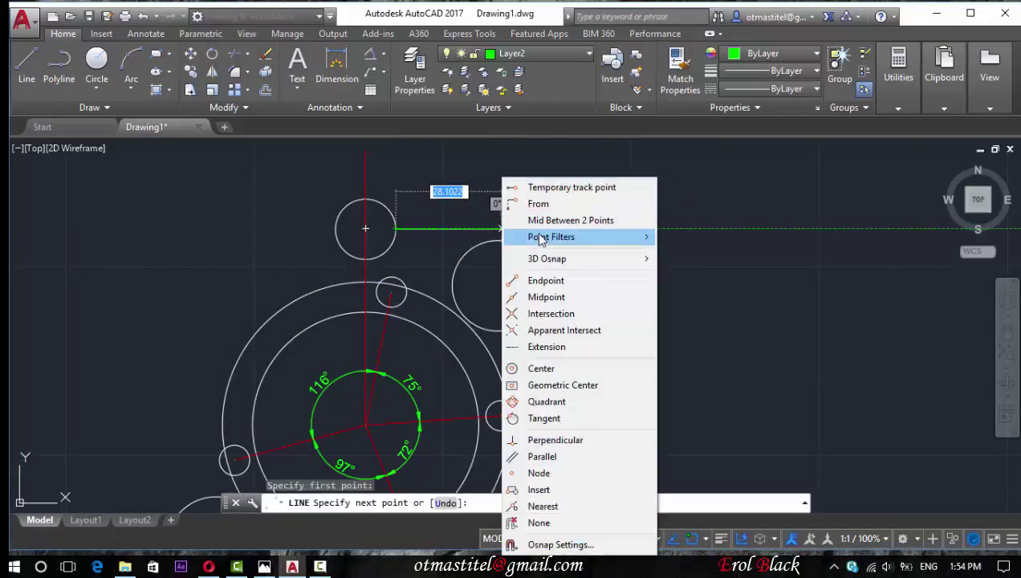
pyautogui.click(529, 416)
pyautogui.click(514, 238)
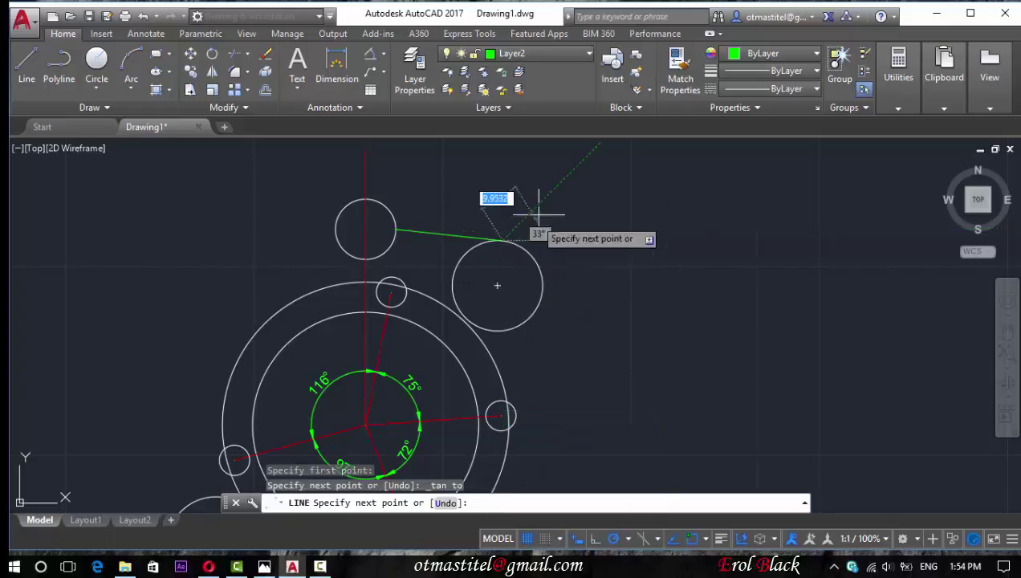
pyautogui.press('Escape')
# Ring the right-hand hole with a radius-8 circle on layer 0.
pyautogui.click(522, 53)
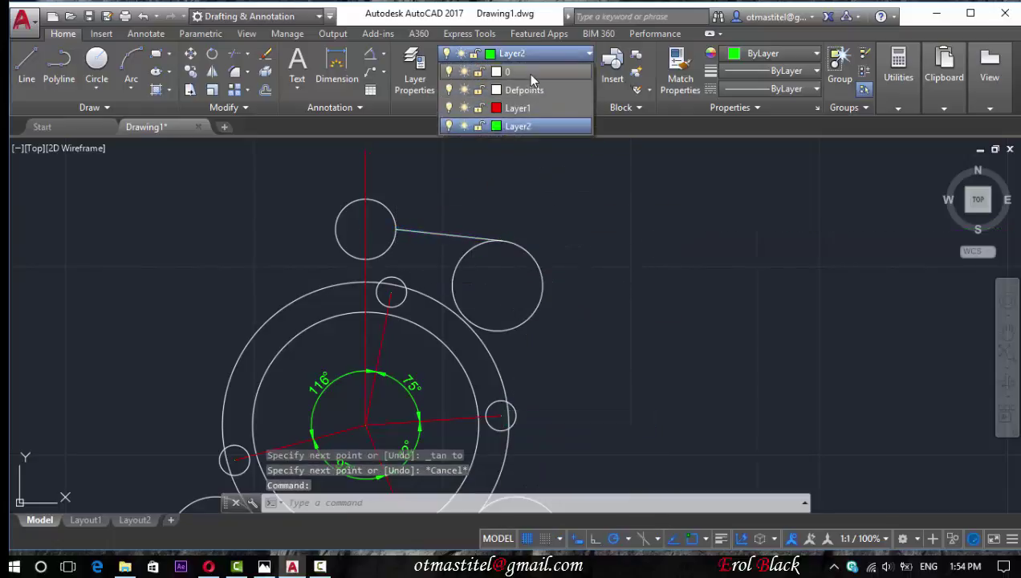
pyautogui.press('Escape')
pyautogui.press('Escape')
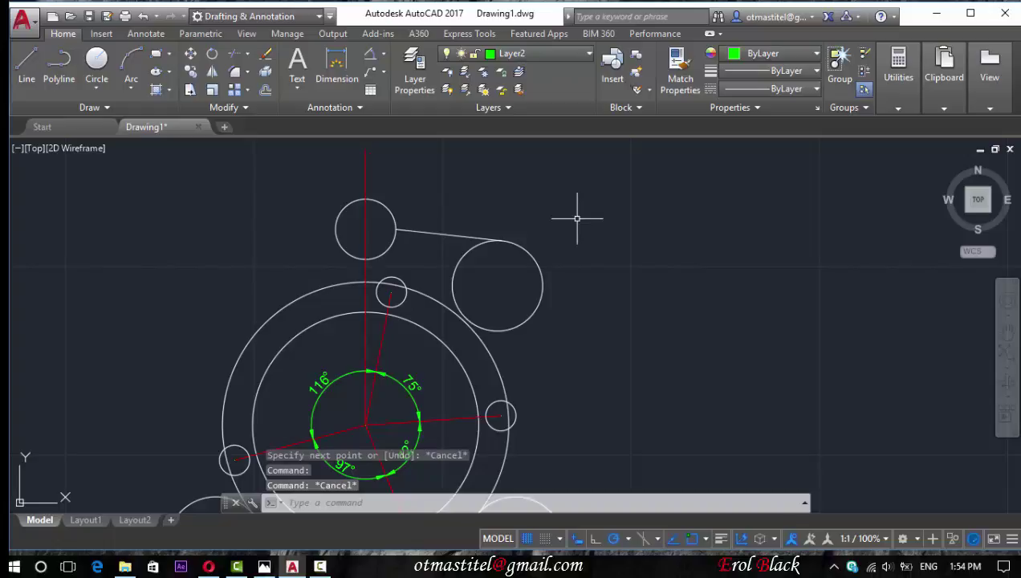
pyautogui.click(96, 64)
pyautogui.click(501, 415)
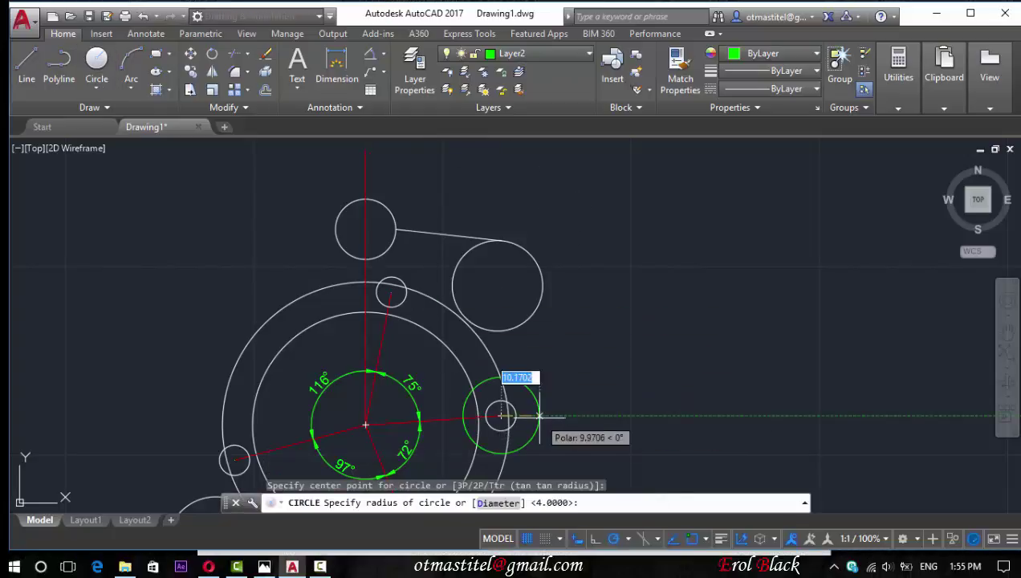
pyautogui.press('Return')
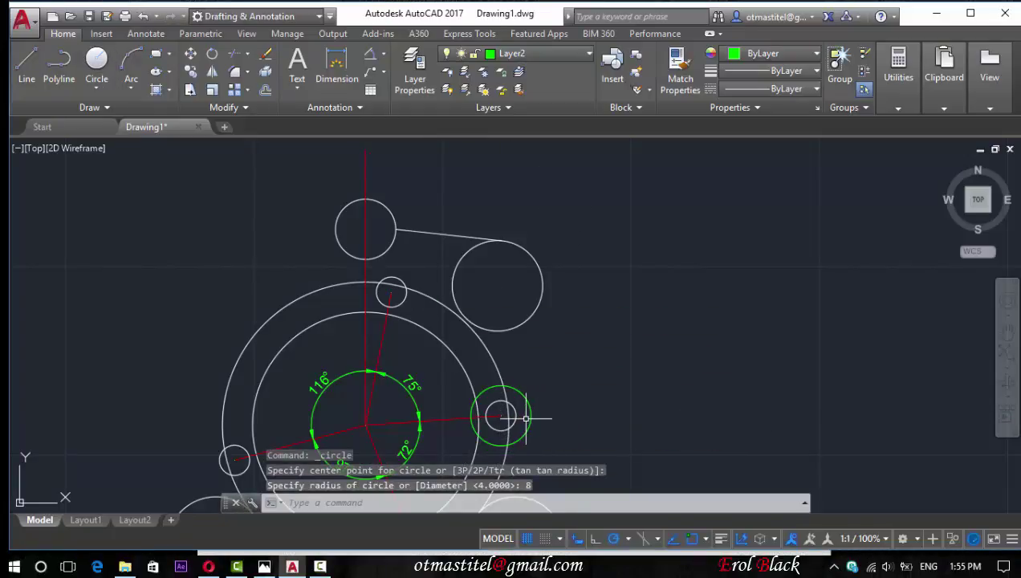
pyautogui.click(531, 410)
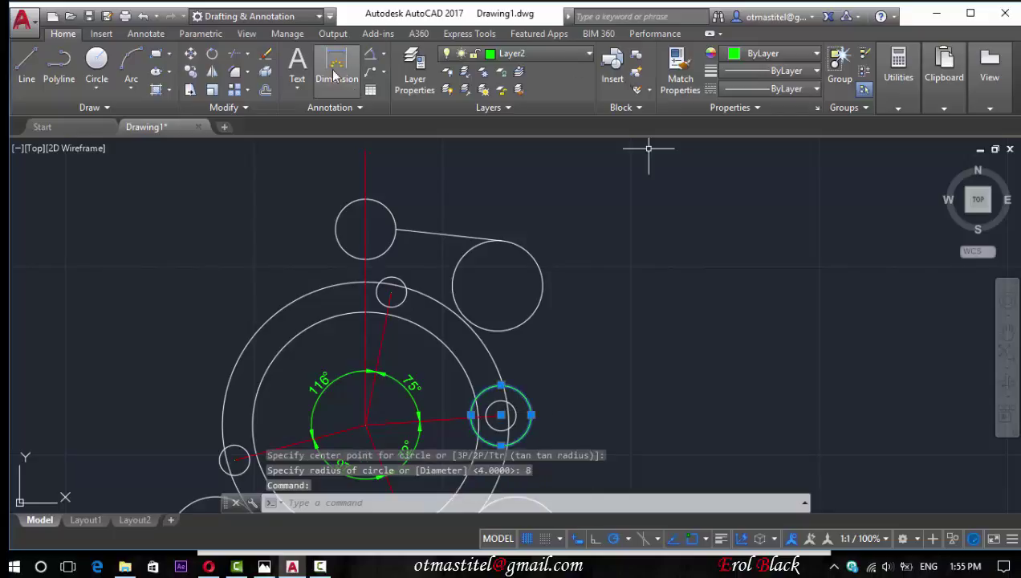
pyautogui.click(530, 53)
pyautogui.click(527, 71)
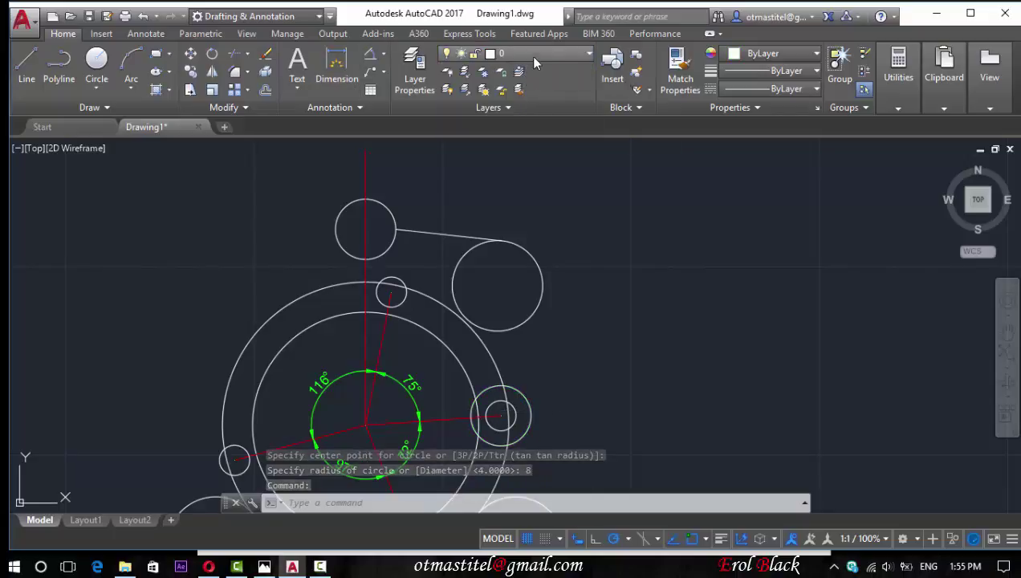
# Compare the plate with the reference image in Photos.
pyautogui.scroll(-2, 574, 280)
pyautogui.press('Escape')
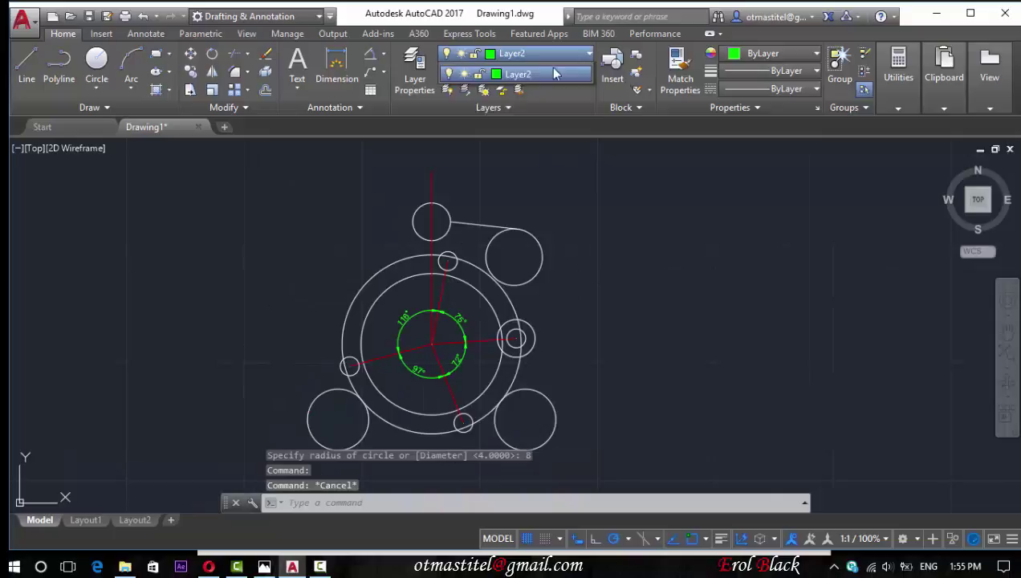
pyautogui.scroll(2, 592, 281)
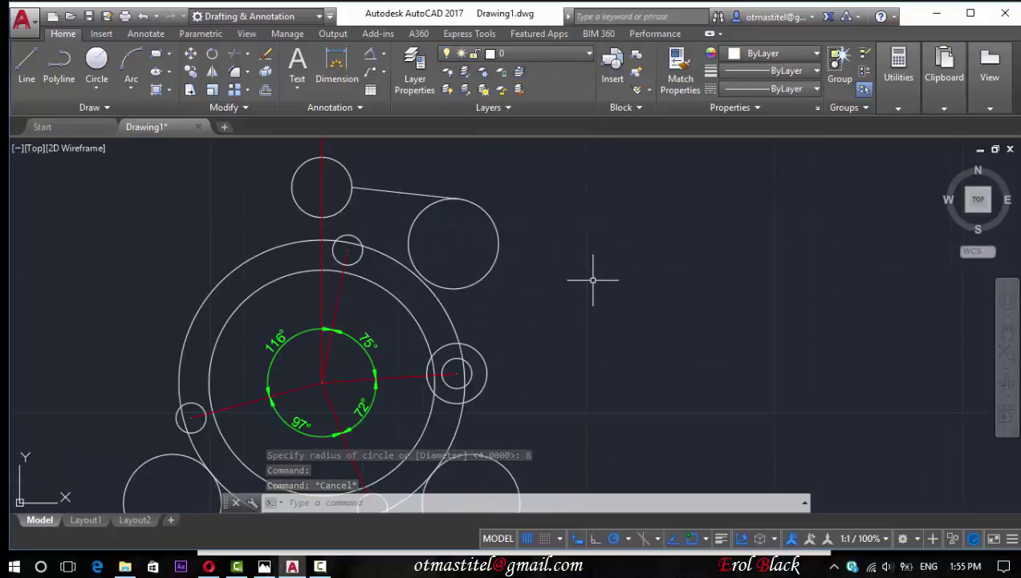
pyautogui.click(264, 566)
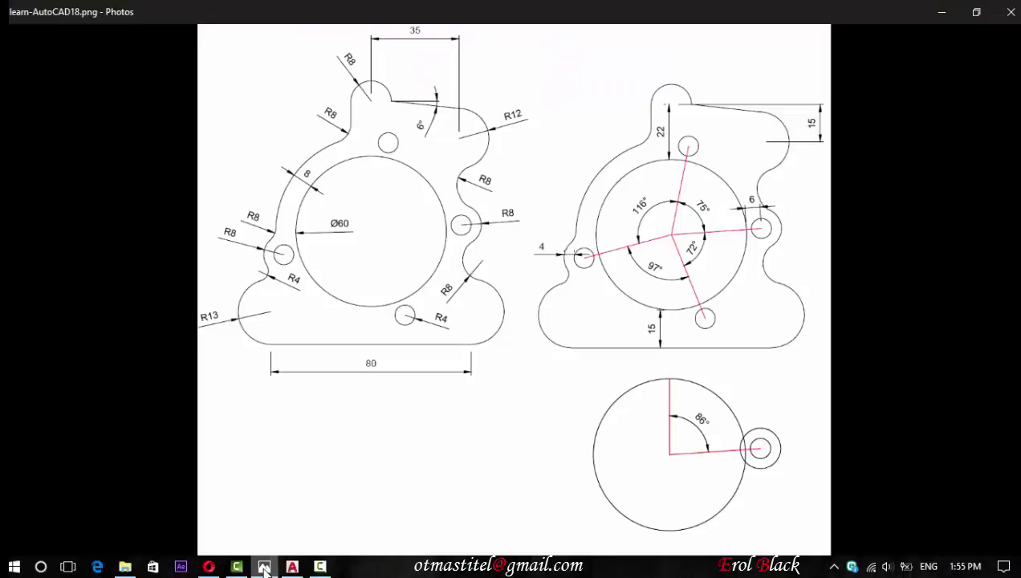
pyautogui.click(264, 567)
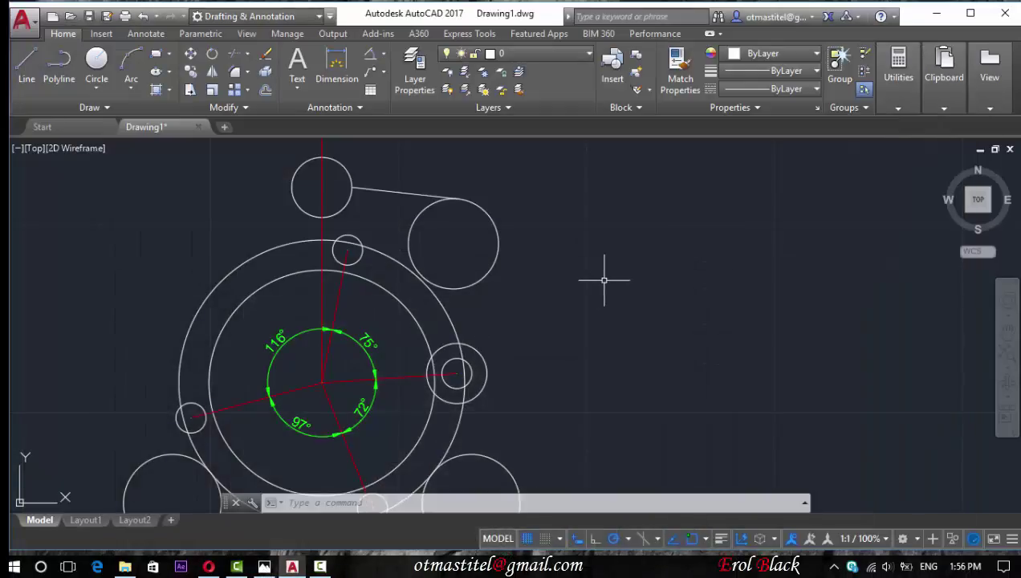
# Draw a radius-8 circle tangent to two adjacent right-side circles.
pyautogui.click(96, 88)
pyautogui.click(121, 239)
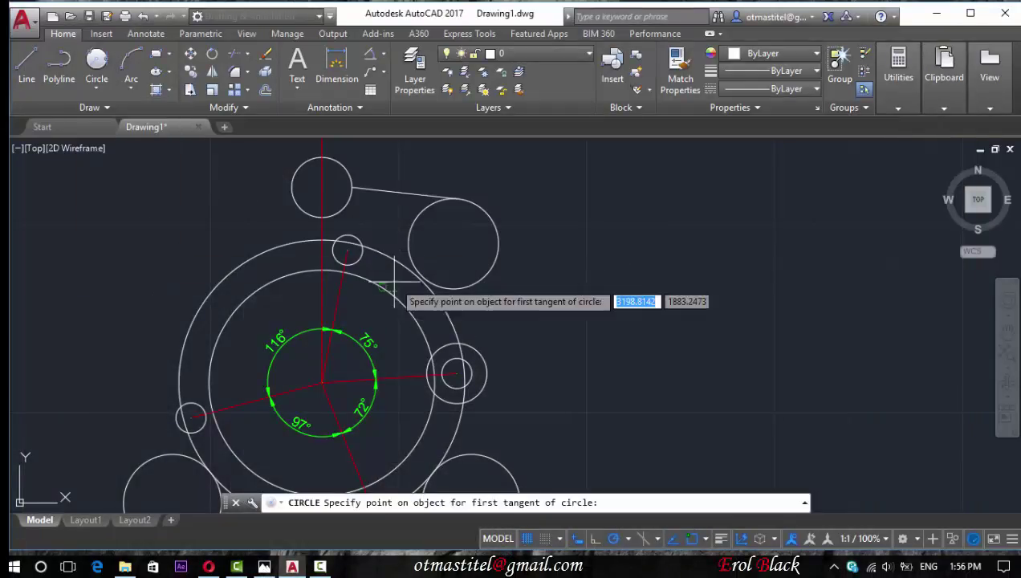
pyautogui.click(462, 329)
pyautogui.click(473, 346)
pyautogui.write('8')
pyautogui.press('Return')
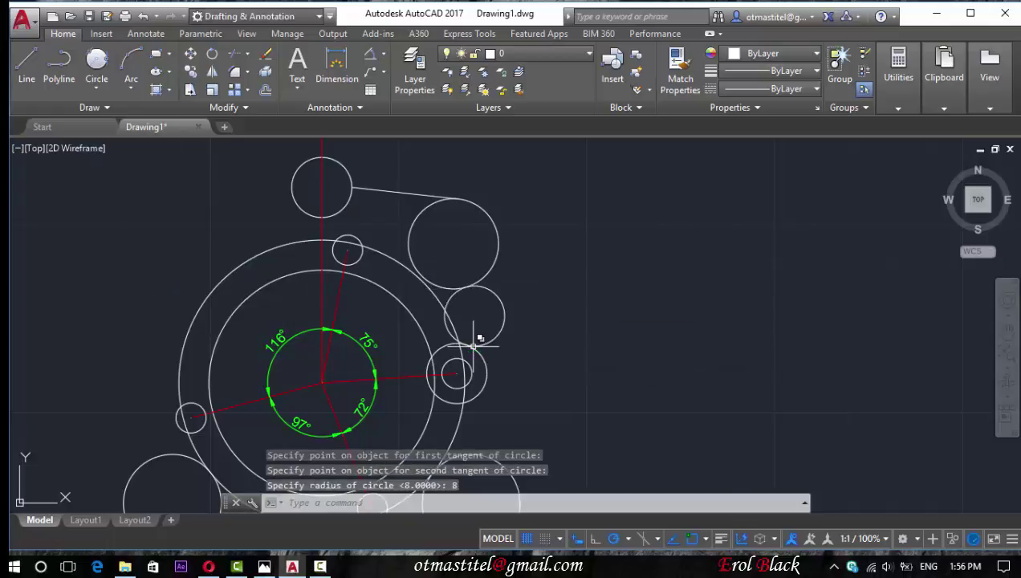
pyautogui.scroll(-2, 507, 221)
pyautogui.scroll(2, 588, 399)
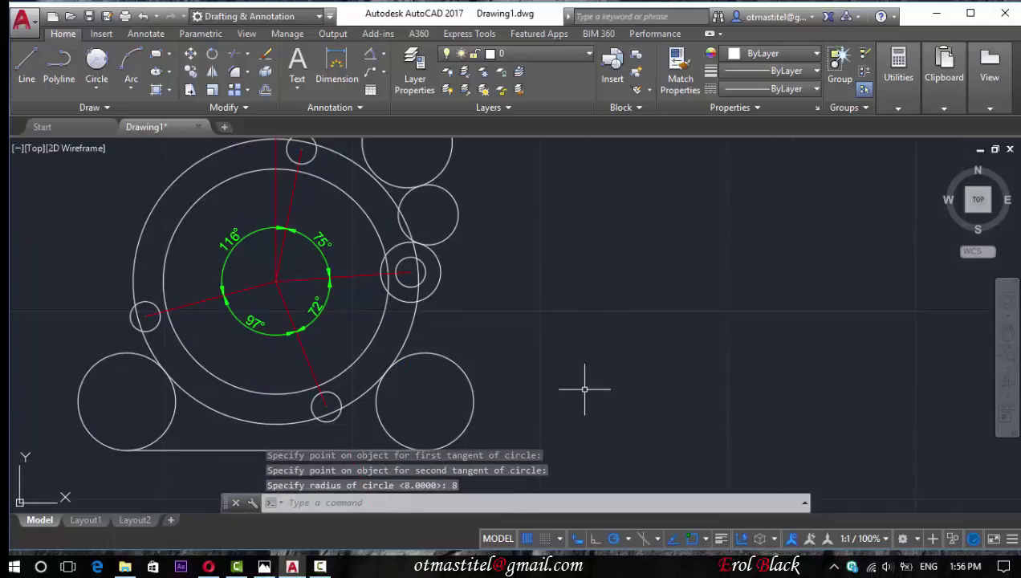
# Draw a second radius-8 circle tangent to the right hole ring and the lower circle.
pyautogui.click(97, 72)
pyautogui.click(433, 348)
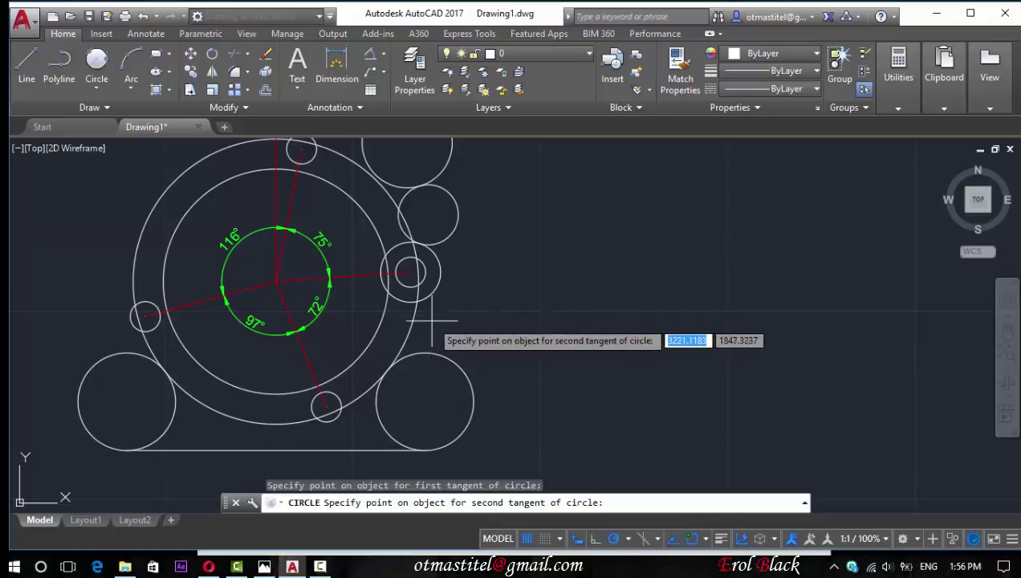
pyautogui.click(428, 294)
pyautogui.write('8')
pyautogui.press('Return')
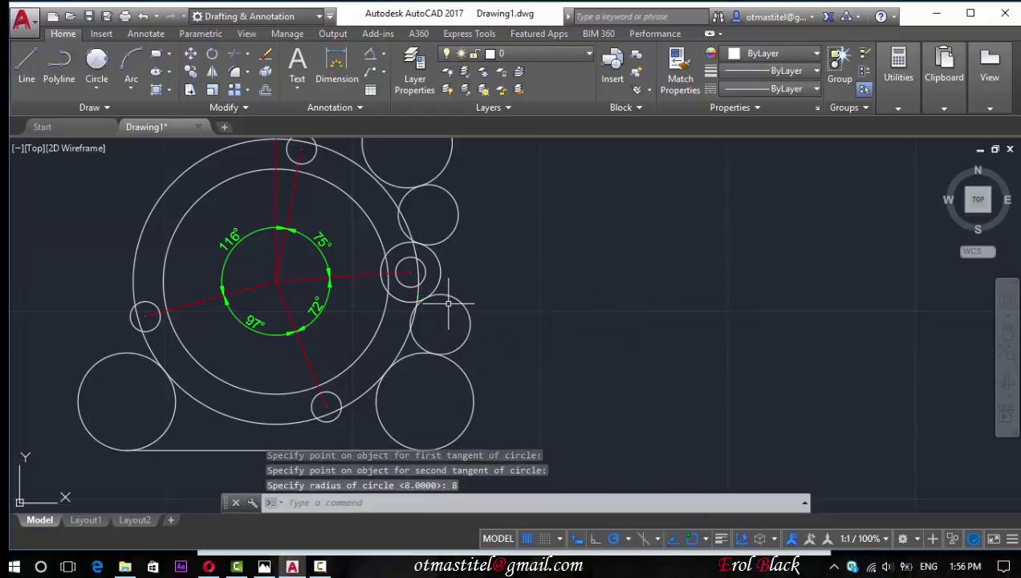
pyautogui.scroll(-2, 519, 216)
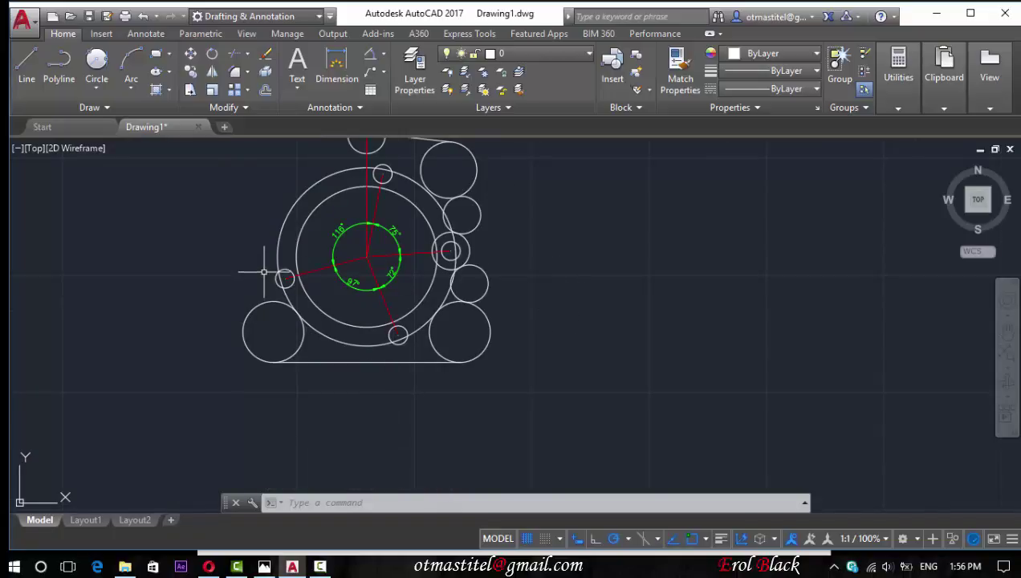
pyautogui.scroll(2, 265, 271)
# Draw a radius-8 circle around the left hole and check it against the reference.
pyautogui.click(96, 64)
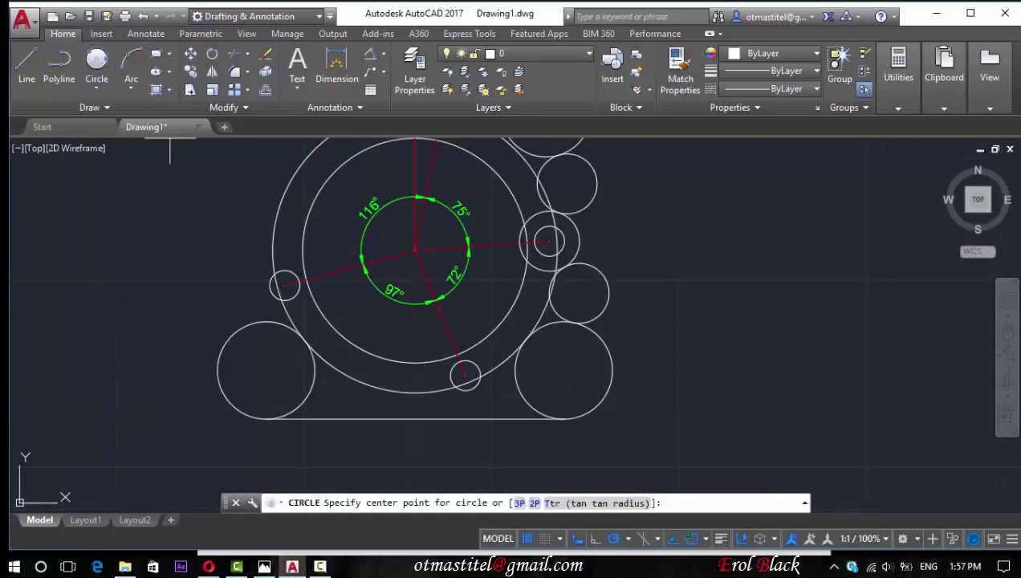
pyautogui.click(284, 284)
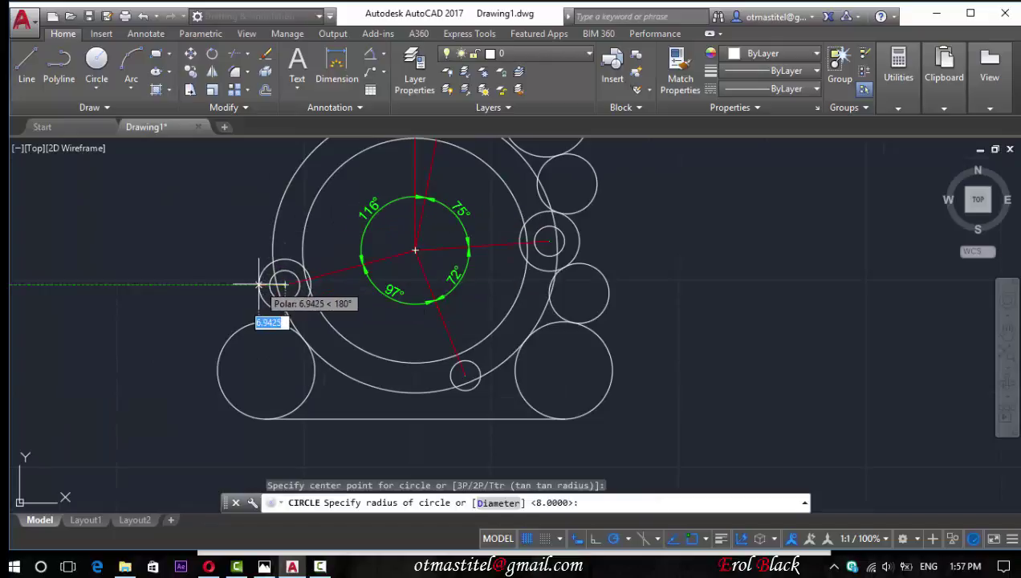
pyautogui.write('8')
pyautogui.press('Return')
pyautogui.scroll(-2, 345, 359)
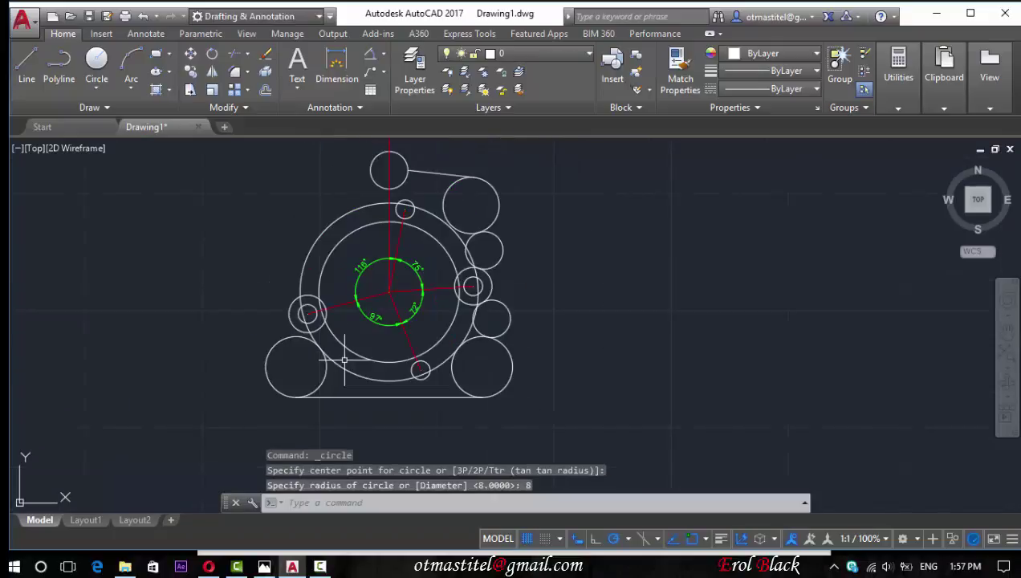
pyautogui.scroll(2, 341, 338)
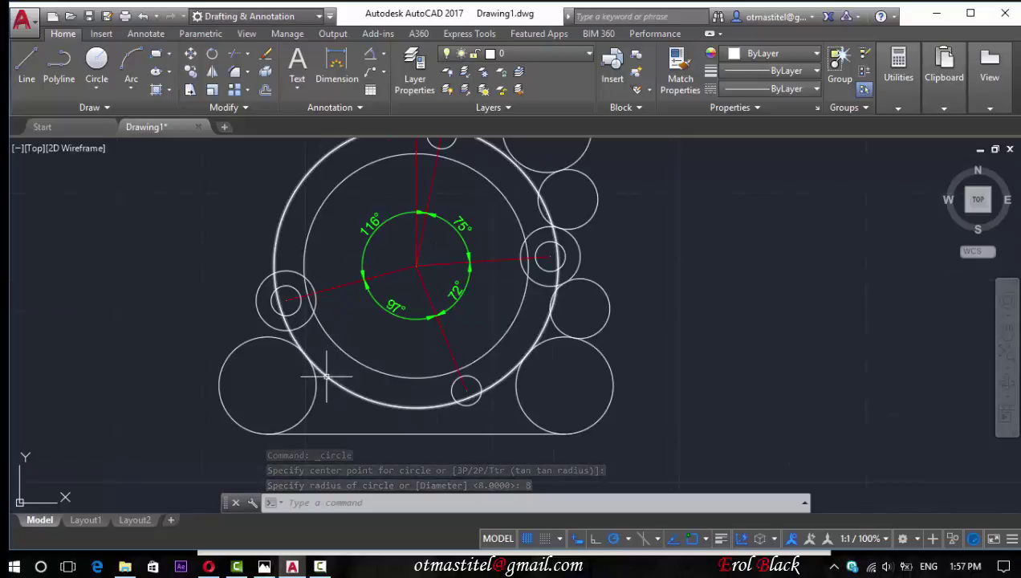
pyautogui.click(264, 567)
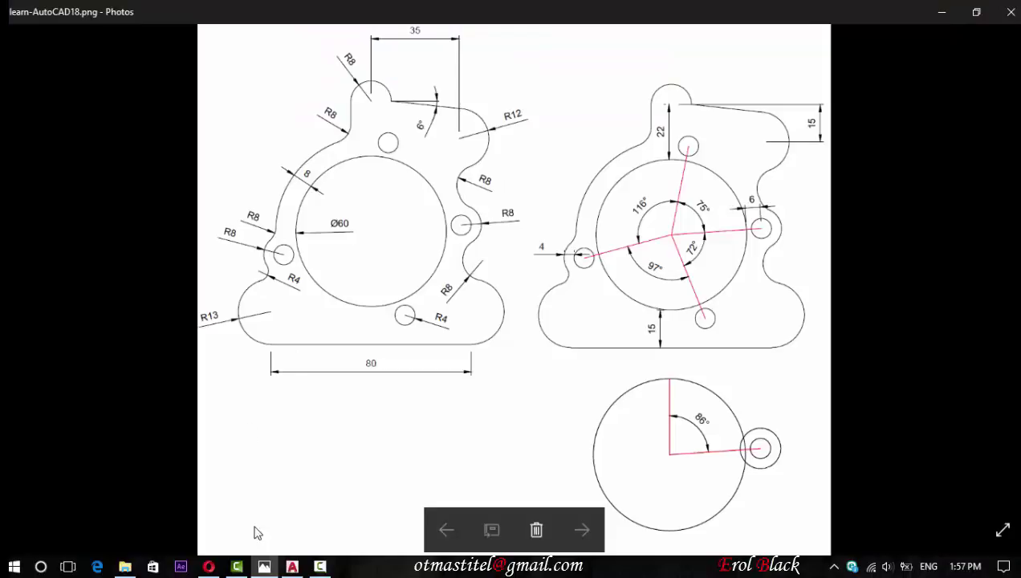
pyautogui.click(264, 567)
# Add a radius-4 circle tangent to two left-side circles.
pyautogui.click(96, 90)
pyautogui.click(120, 241)
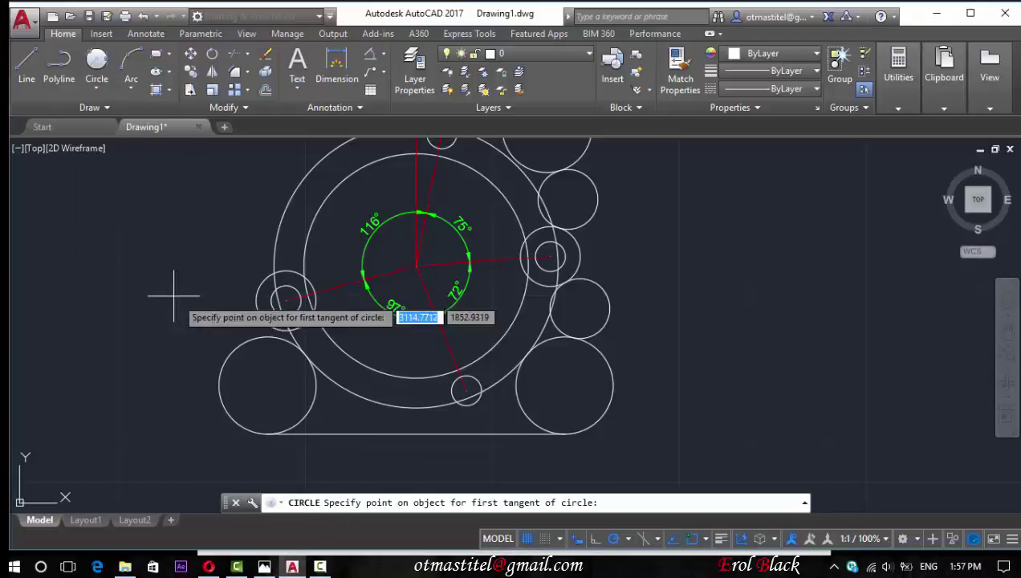
pyautogui.click(239, 342)
pyautogui.click(254, 315)
pyautogui.write('4')
pyautogui.press('Return')
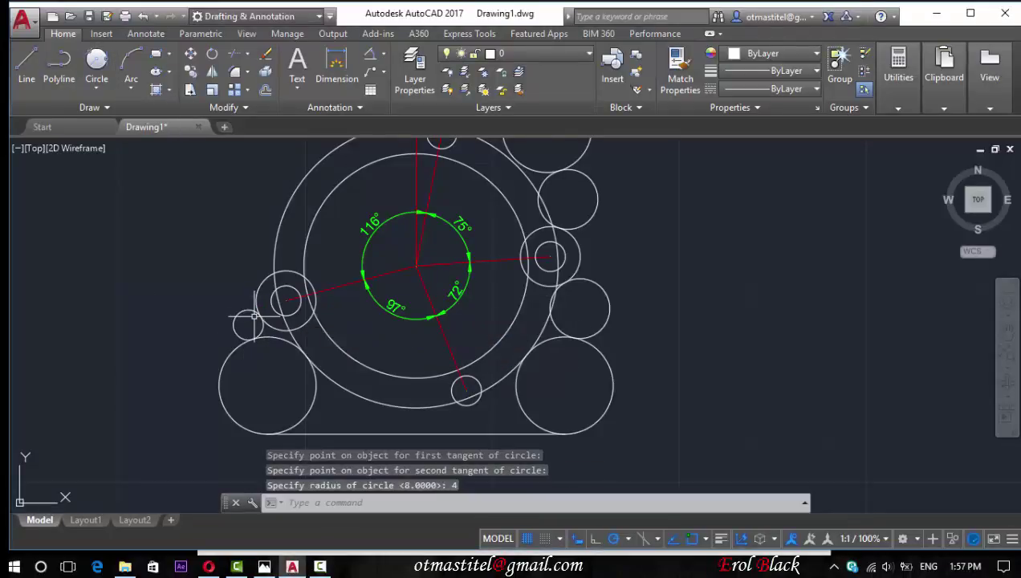
# Add another tangent circle above the left hole's ring.
pyautogui.click(96, 64)
pyautogui.click(274, 237)
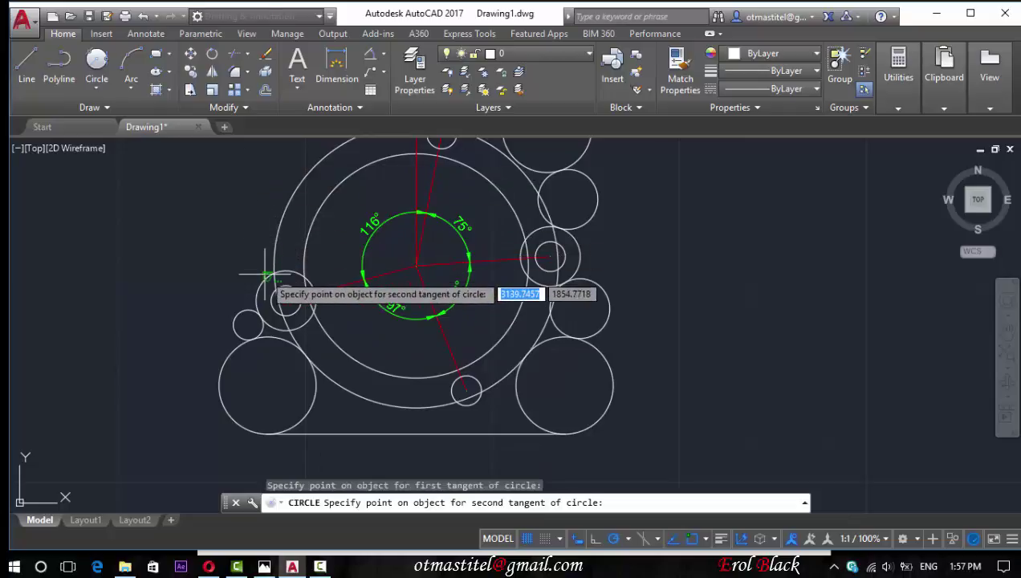
pyautogui.click(265, 275)
pyautogui.press('Return')
pyautogui.scroll(-4, 265, 273)
pyautogui.scroll(5, 274, 191)
pyautogui.scroll(2, 347, 175)
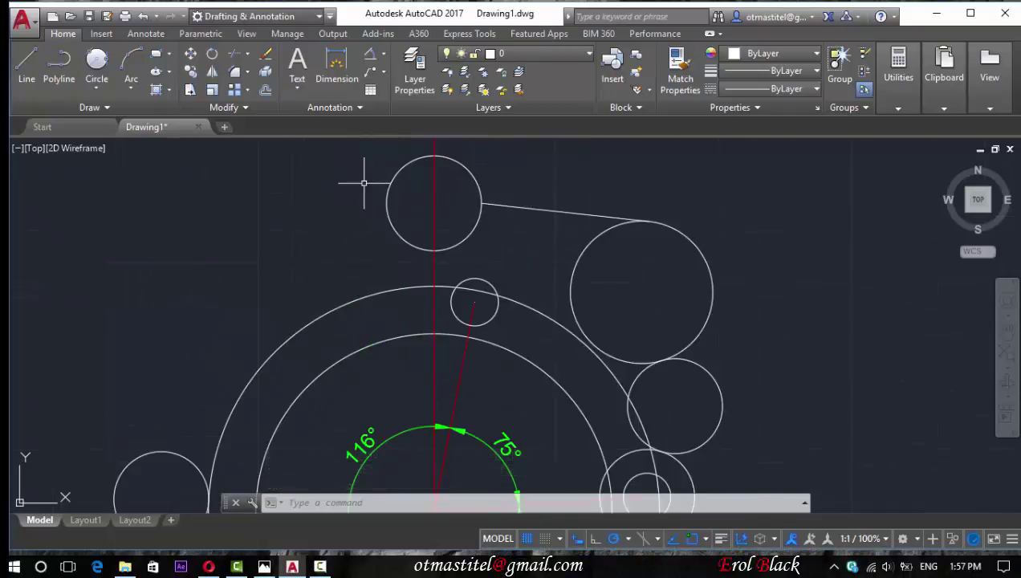
# Draw a vertical line tangent to the top circle, then a radius-8 circle tangent to it and the outer ring.
pyautogui.click(27, 68)
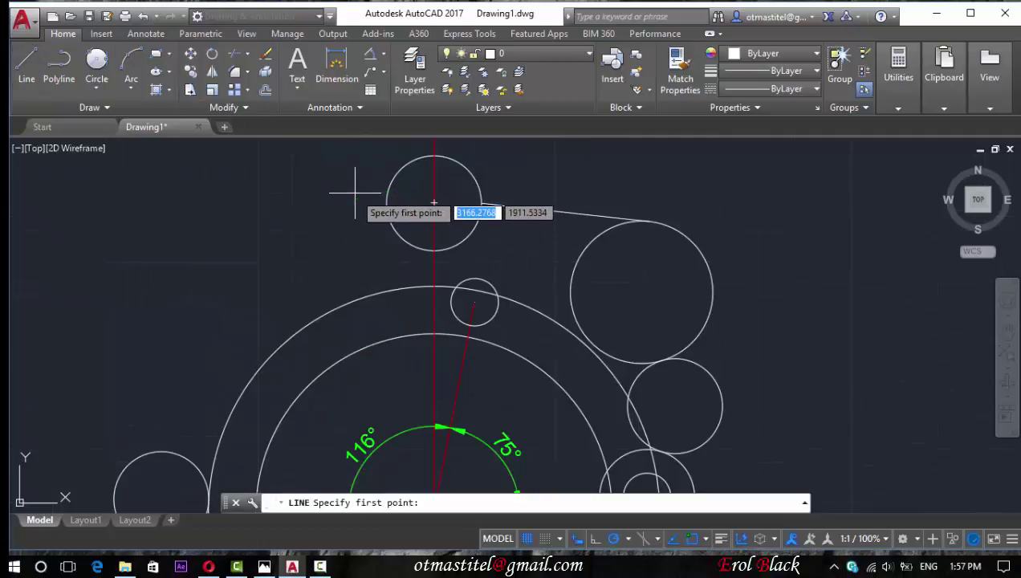
pyautogui.keyDown('shift'); pyautogui.rightClick(353, 180); pyautogui.keyUp('shift')
pyautogui.click(397, 418)
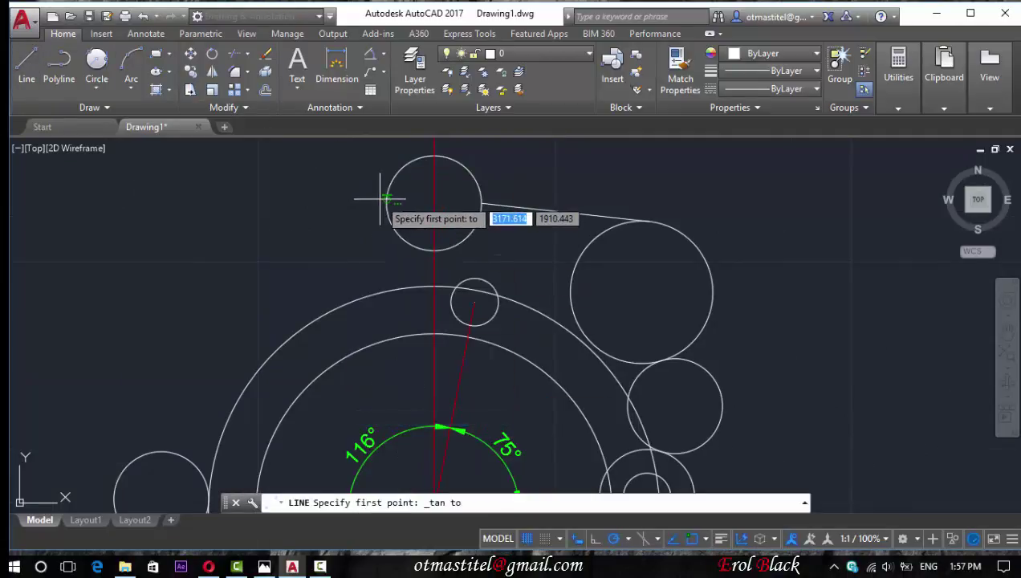
pyautogui.click(366, 202)
pyautogui.click(386, 314)
pyautogui.press('Escape')
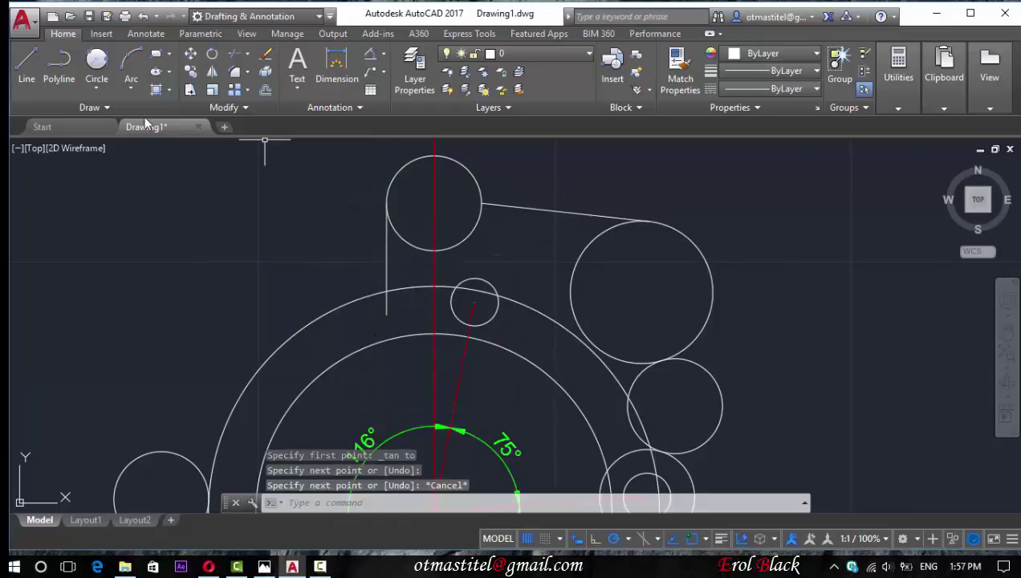
pyautogui.click(386, 261)
pyautogui.click(355, 296)
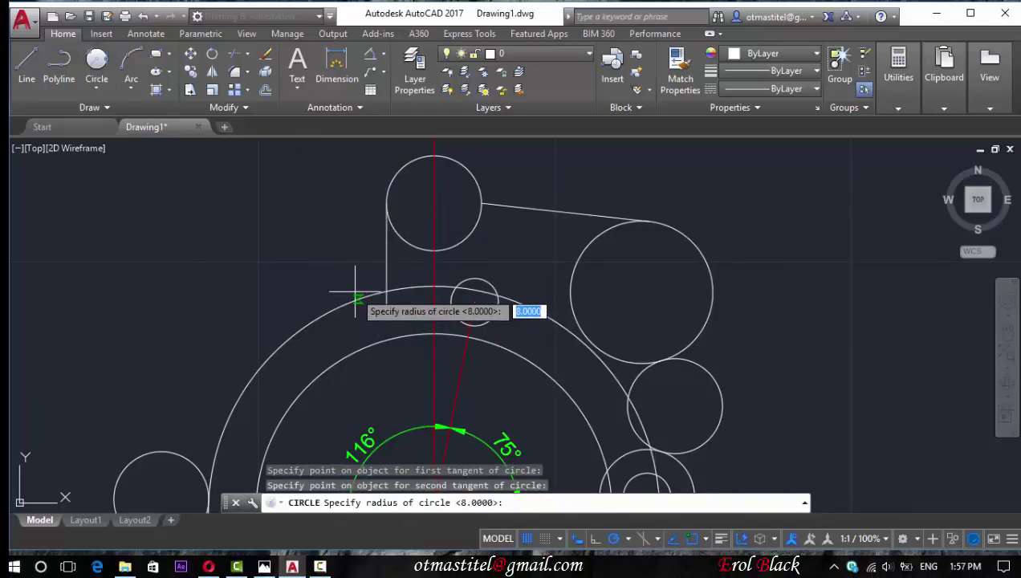
pyautogui.write('8')
pyautogui.press('Return')
pyautogui.press('Escape')
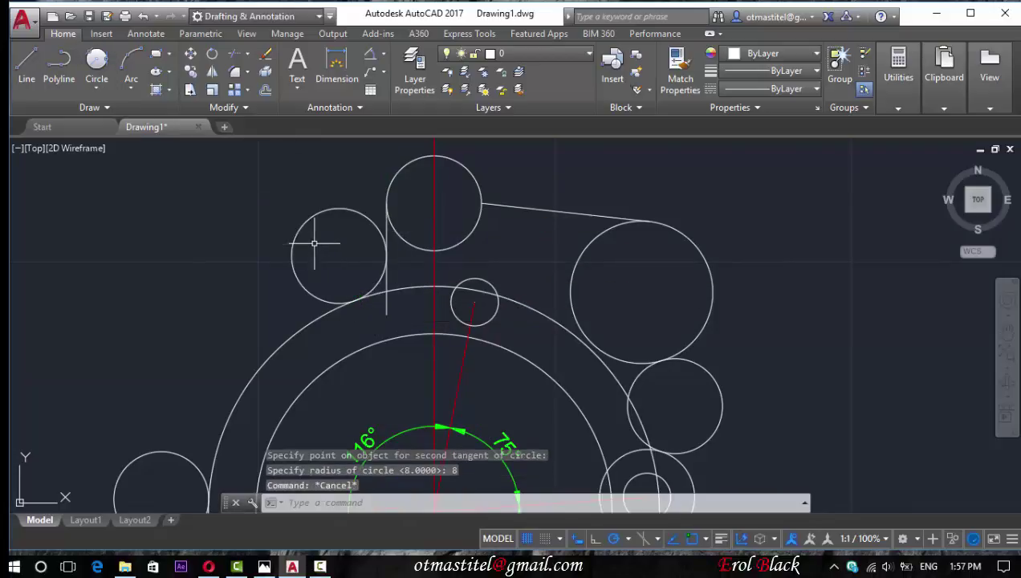
# Abandon a trim and delete the short vertical helper line.
pyautogui.rightClick(377, 279)
pyautogui.click(377, 279)
pyautogui.click(321, 314)
pyautogui.click(234, 53)
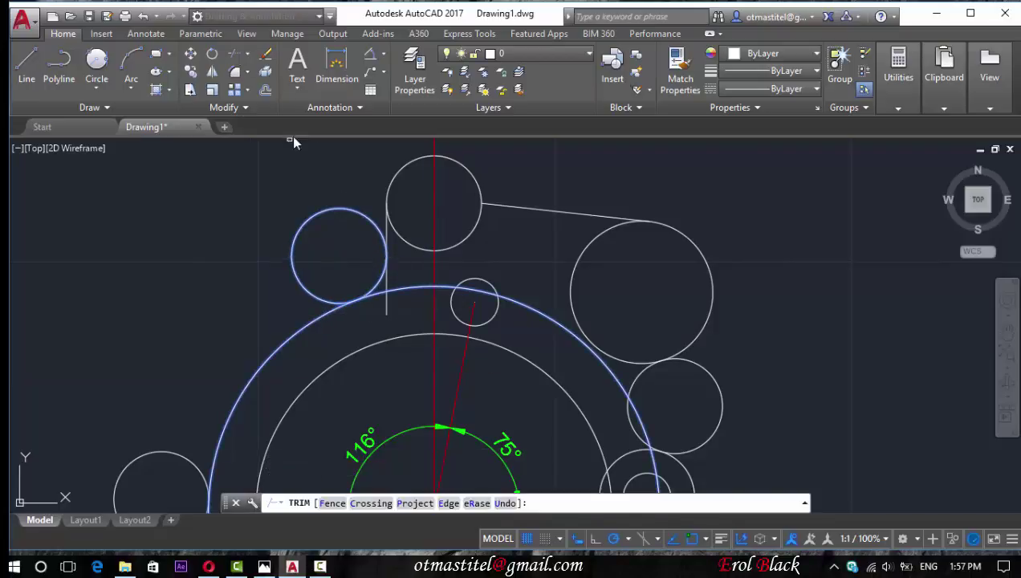
pyautogui.press('Escape')
pyautogui.click(387, 298)
pyautogui.press('Delete')
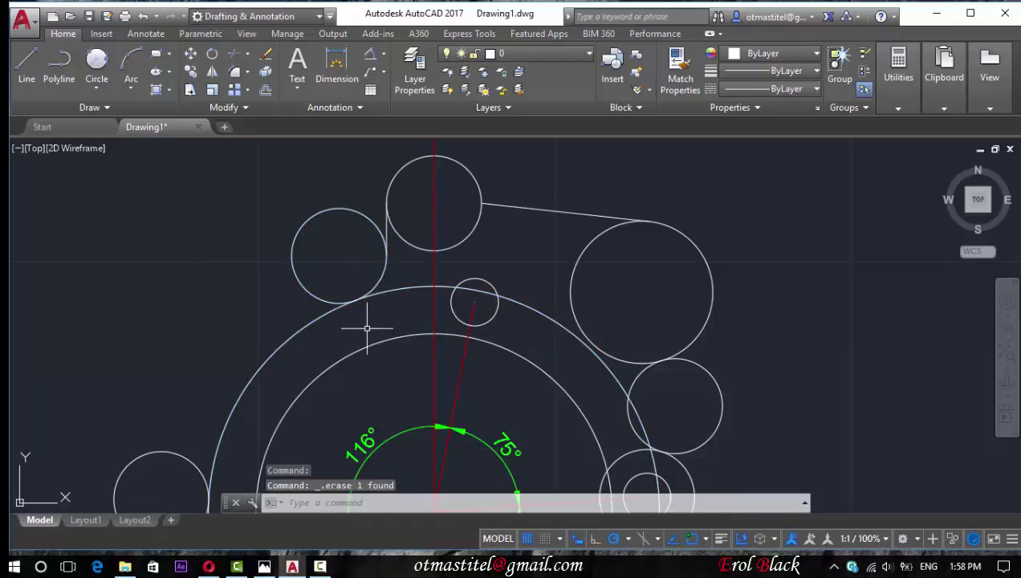
pyautogui.scroll(-2, 309, 315)
pyautogui.scroll(2, 348, 300)
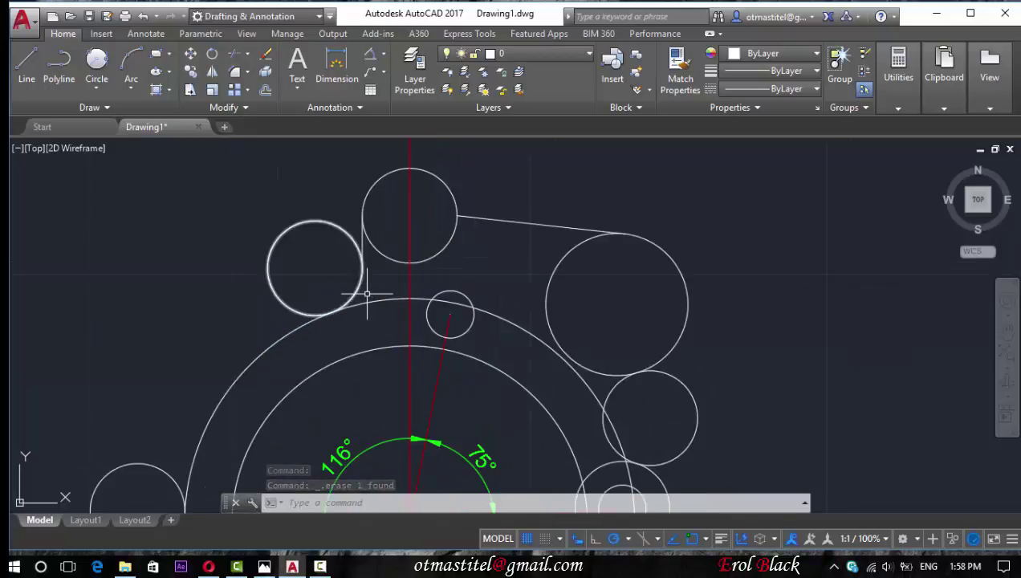
# Trim part of the left circle against the outer ring, then view the reference image.
pyautogui.click(370, 303)
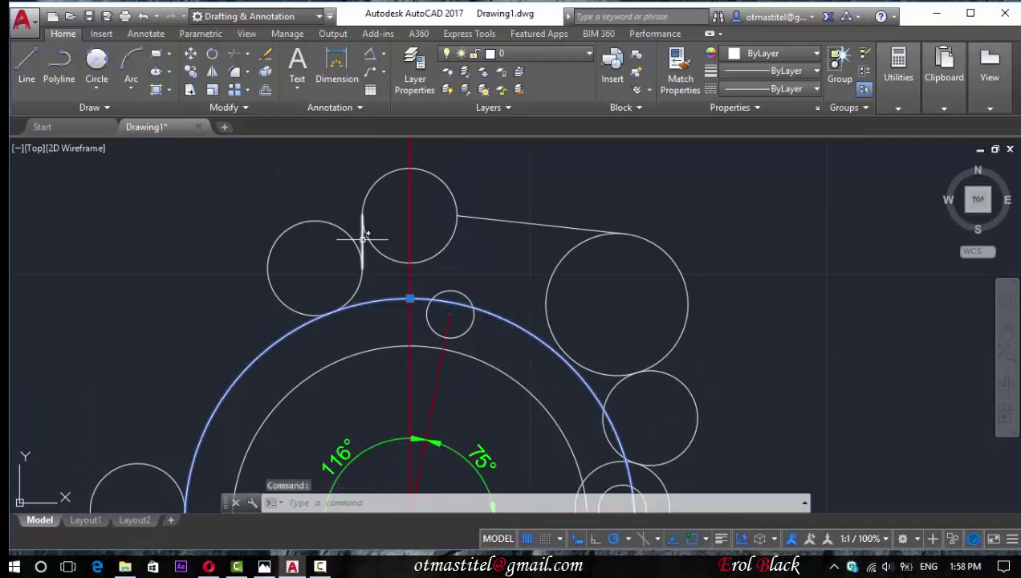
pyautogui.click(234, 63)
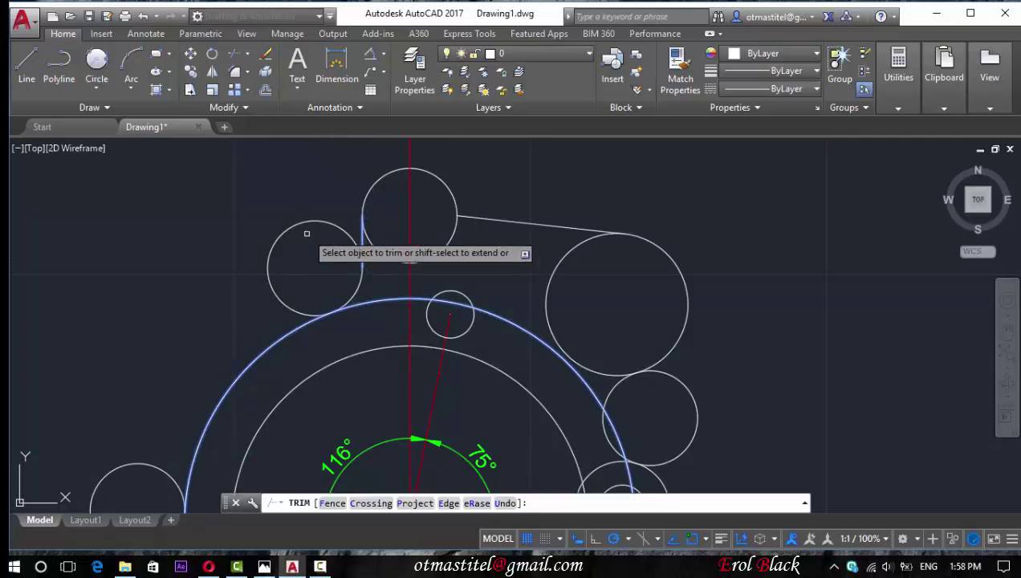
pyautogui.moveTo(308, 232); pyautogui.dragTo(303, 225)
pyautogui.press('Escape')
pyautogui.scroll(-2, 287, 224)
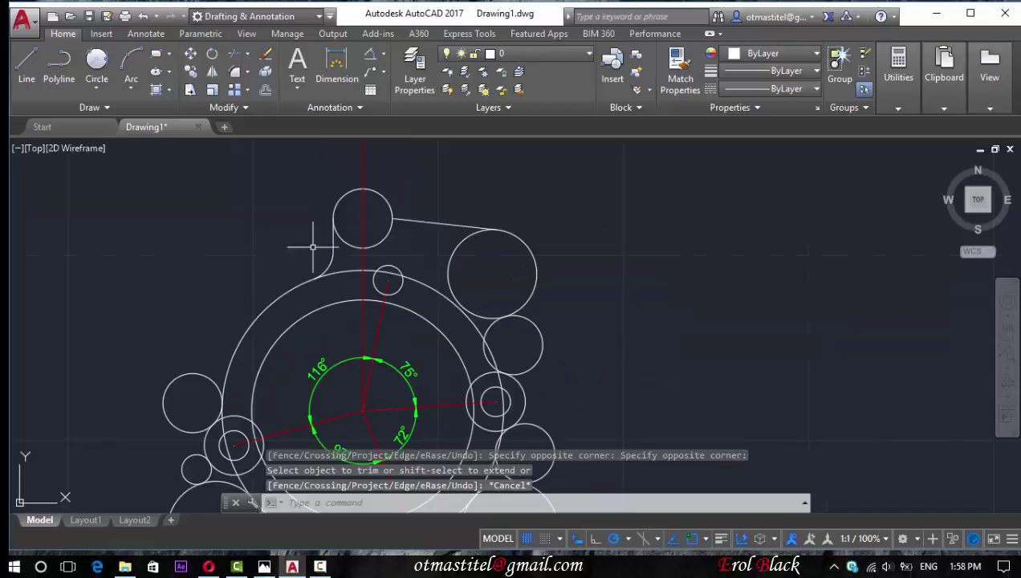
pyautogui.scroll(-2, 421, 221)
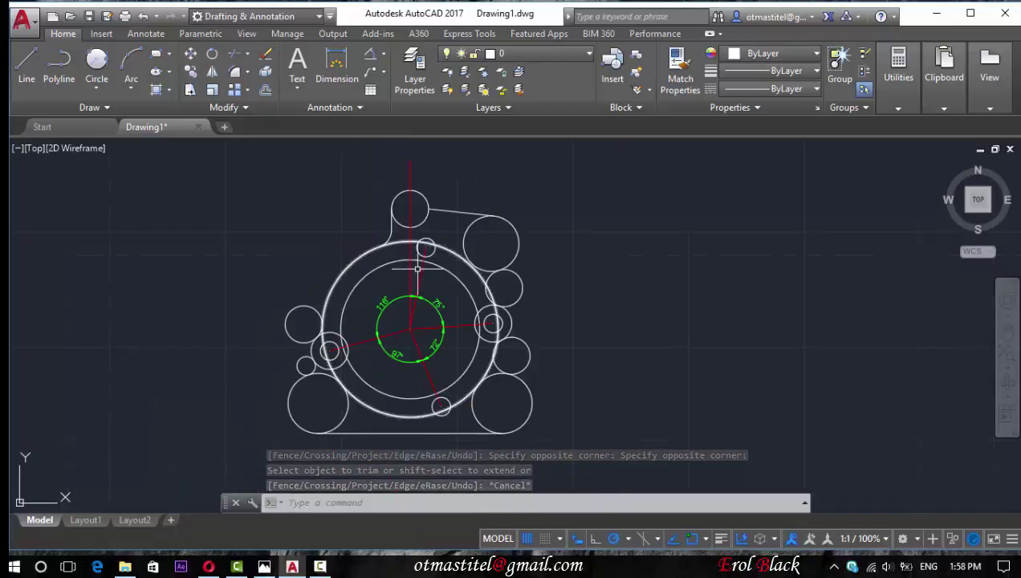
pyautogui.scroll(2, 349, 294)
pyautogui.click(263, 567)
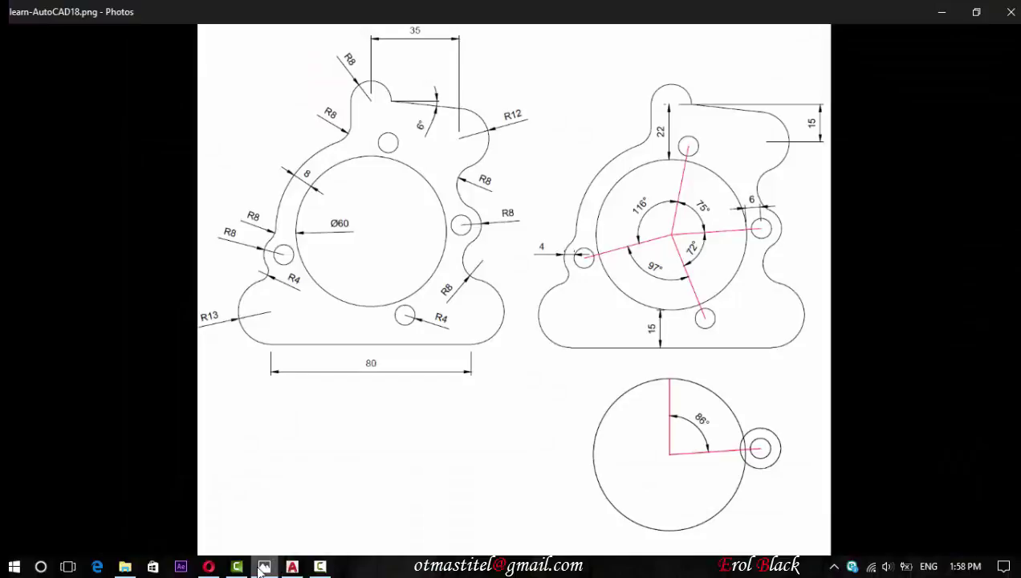
# Close the reference image and trim the small right circle's arc against the upper-right circle.
pyautogui.click(263, 567)
pyautogui.press('Escape')
pyautogui.scroll(-2, 407, 309)
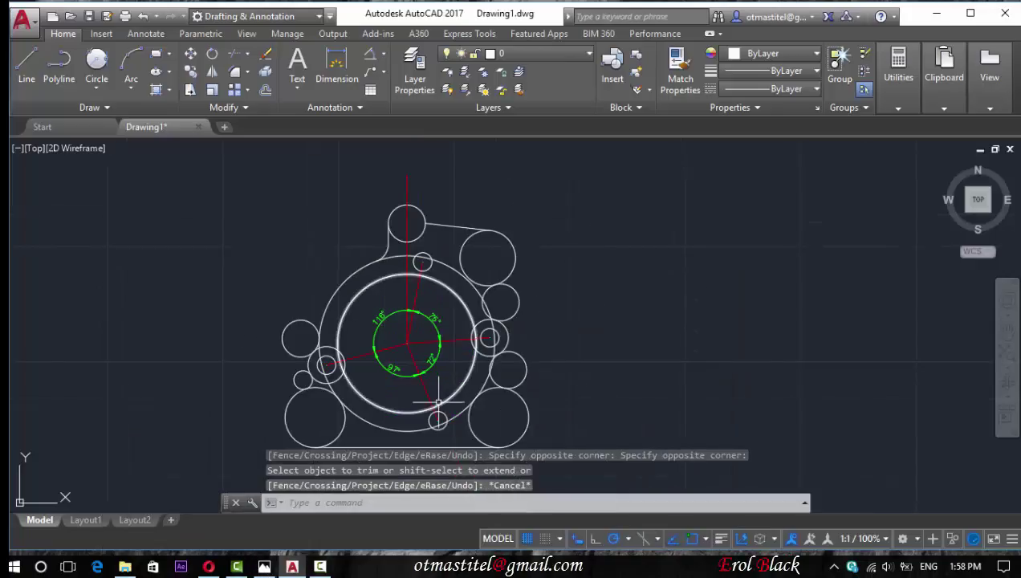
pyautogui.scroll(2, 417, 321)
pyautogui.scroll(-2, 603, 268)
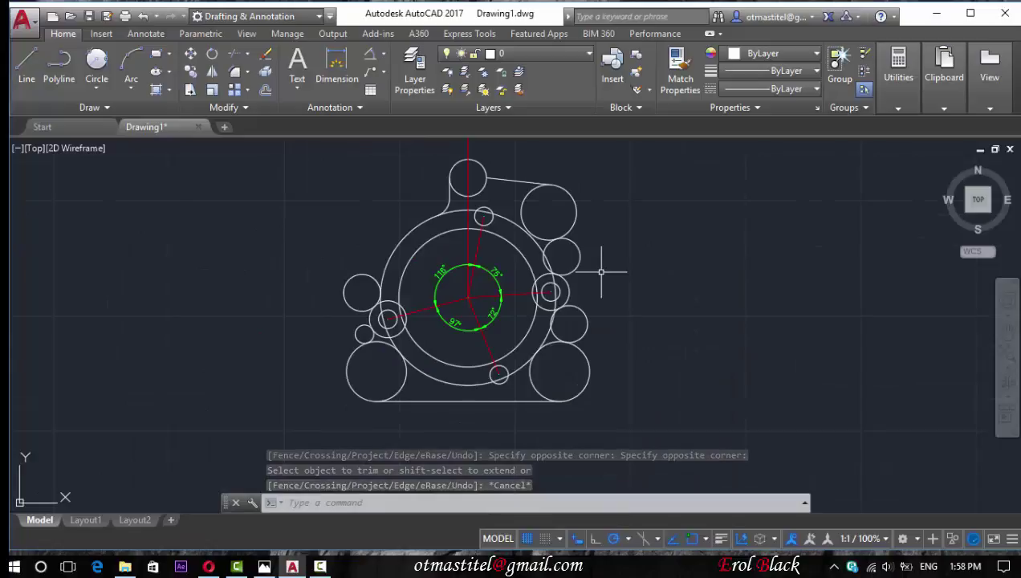
pyautogui.click(578, 215)
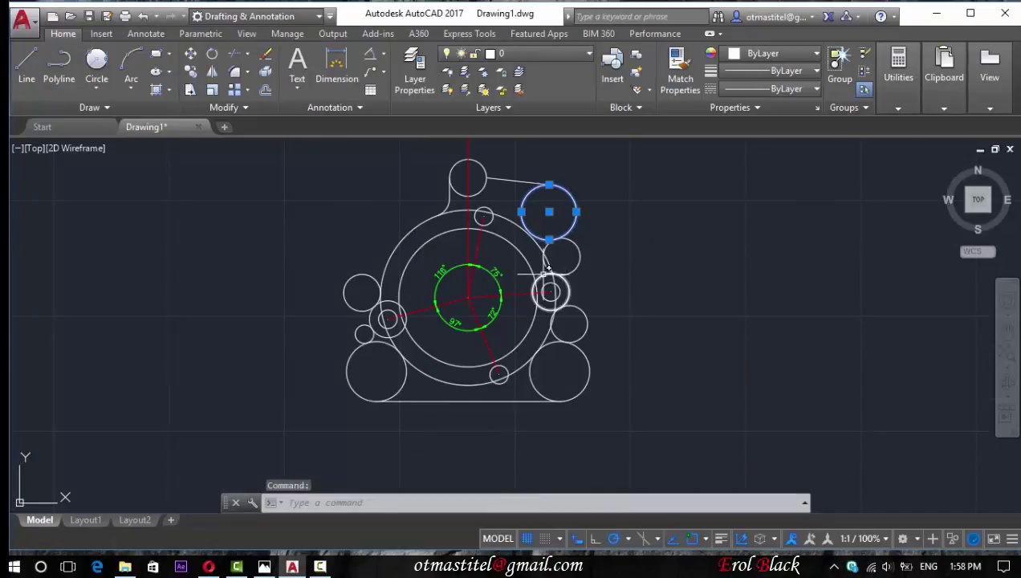
pyautogui.click(234, 54)
pyautogui.click(588, 233)
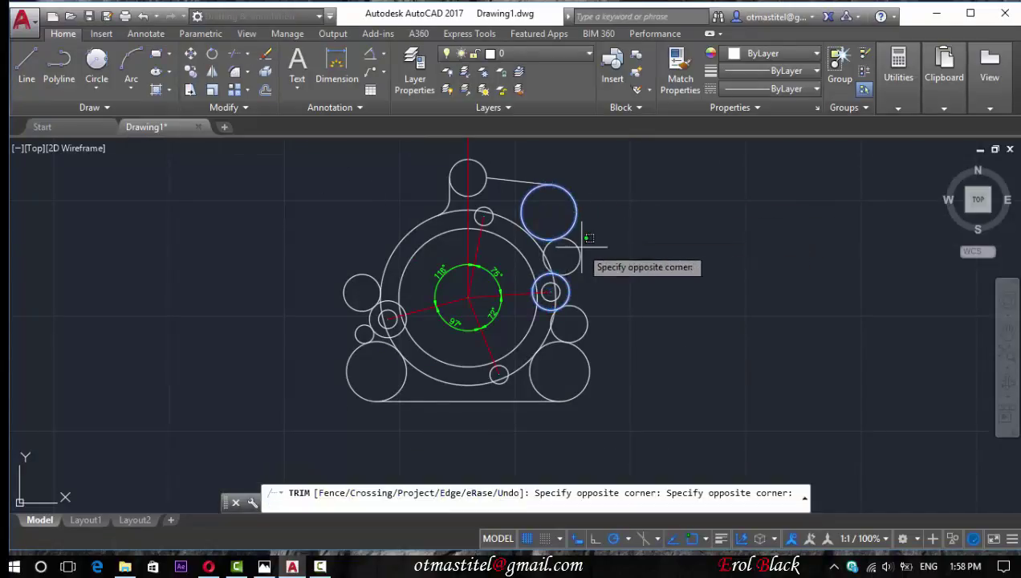
pyautogui.click(602, 255)
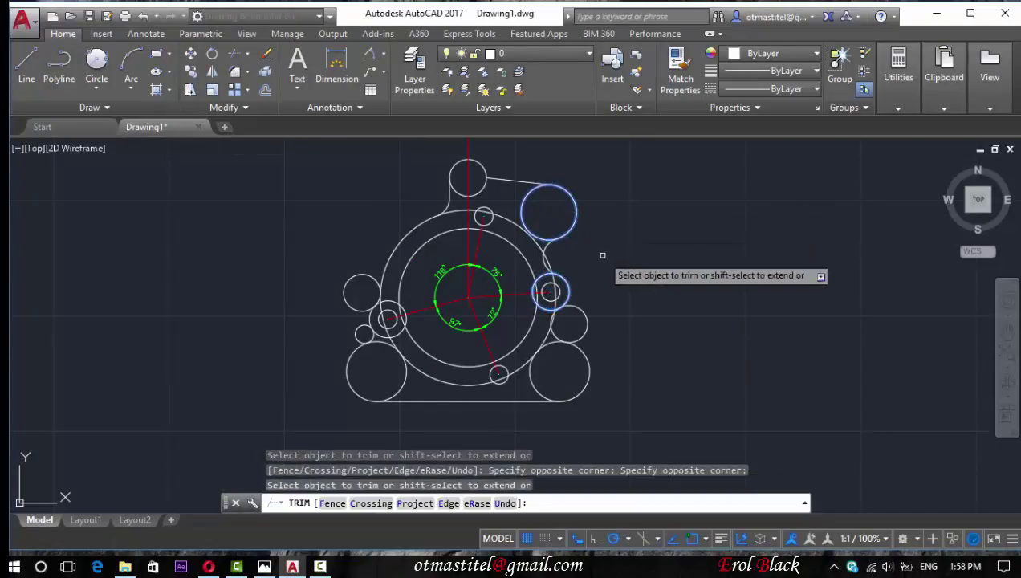
pyautogui.press('Escape')
# Trim away the left part of the upper-right circle using the neighbouring circles as boundaries.
pyautogui.click(553, 343)
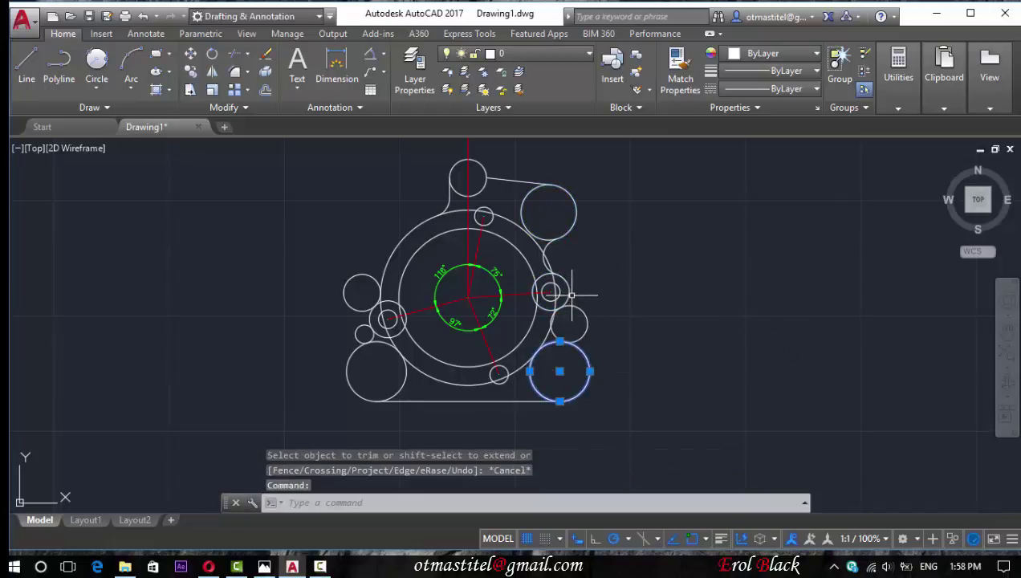
pyautogui.click(567, 292)
pyautogui.click(234, 54)
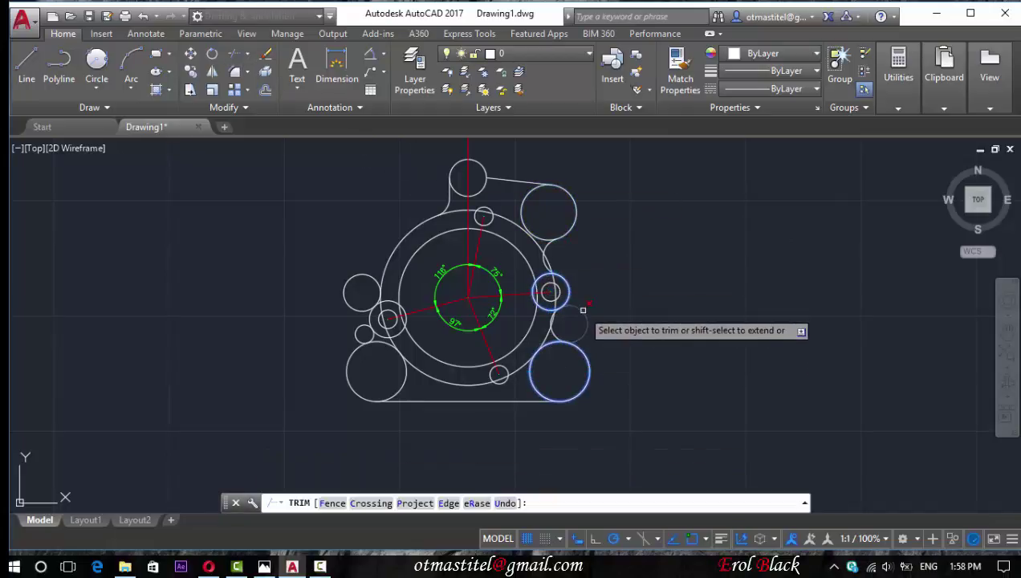
pyautogui.press('Escape')
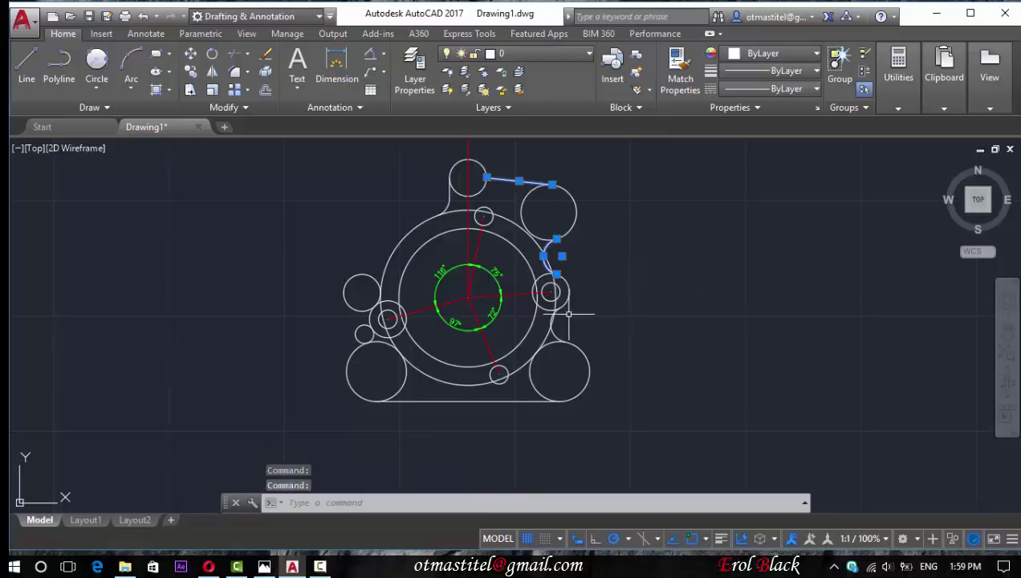
pyautogui.click(234, 55)
pyautogui.click(528, 198)
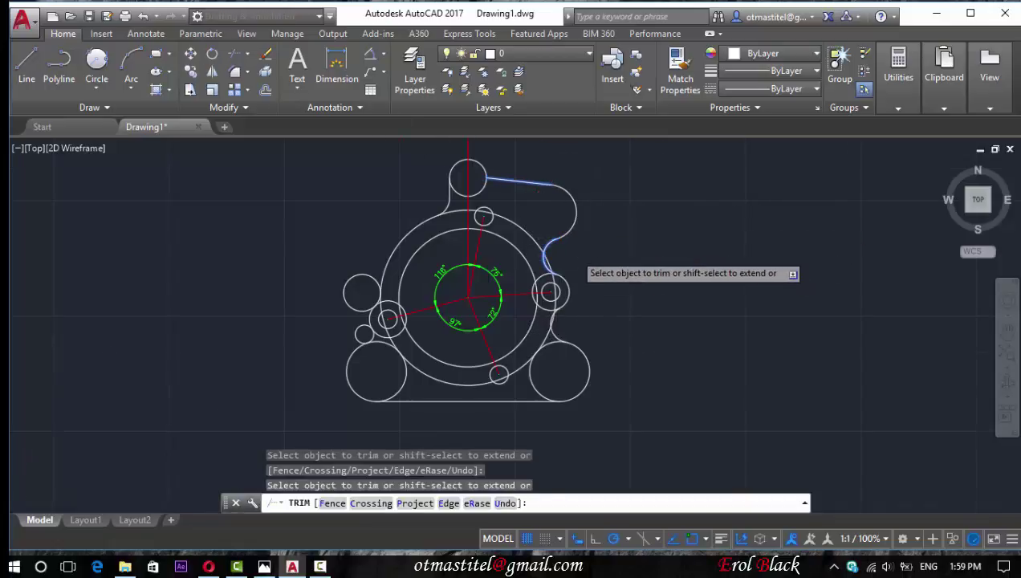
pyautogui.scroll(2, 576, 253)
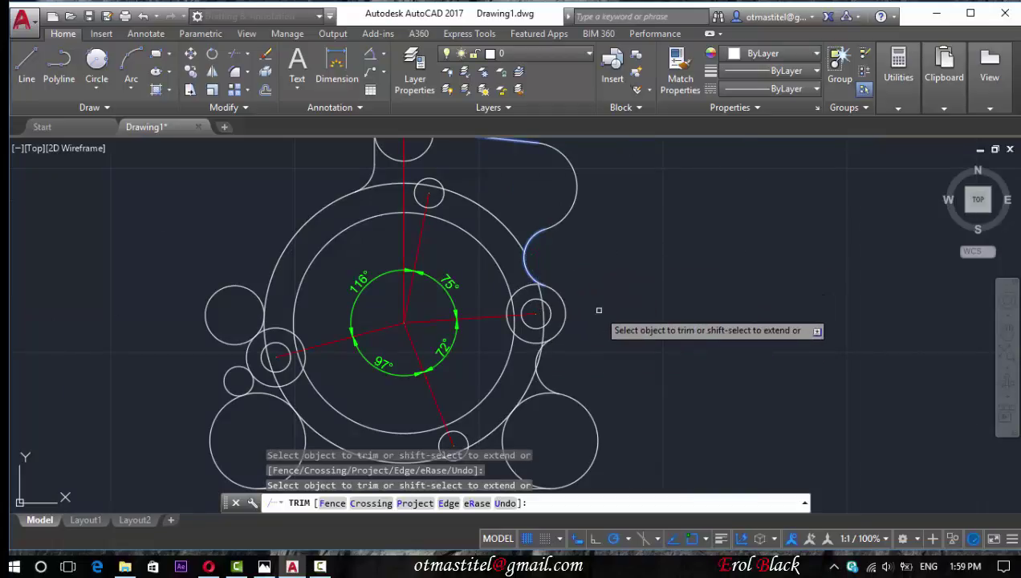
pyautogui.press('Escape')
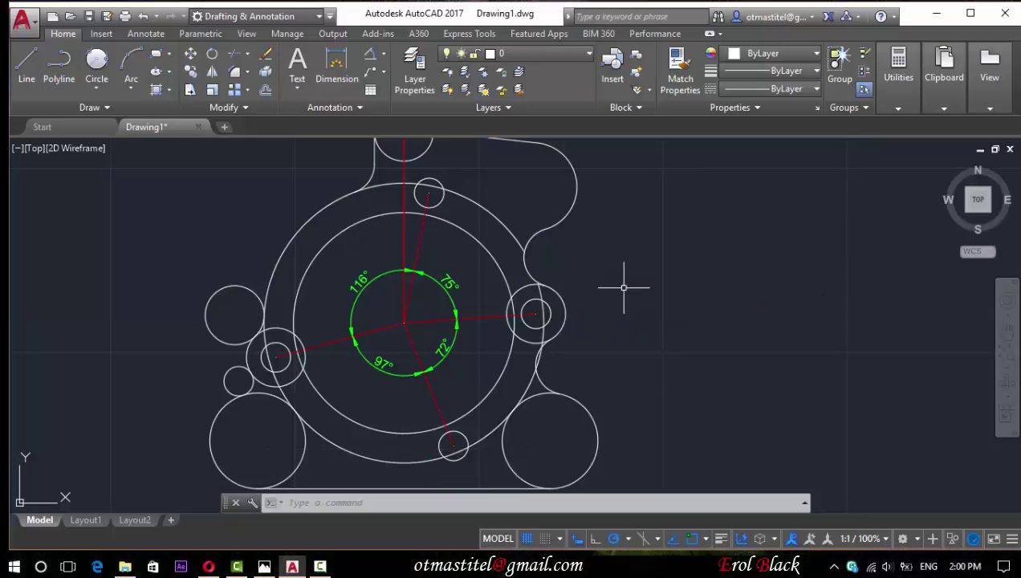
# Trim the inner parts of both bottom circles against the bottom line and outer circle.
pyautogui.click(287, 459)
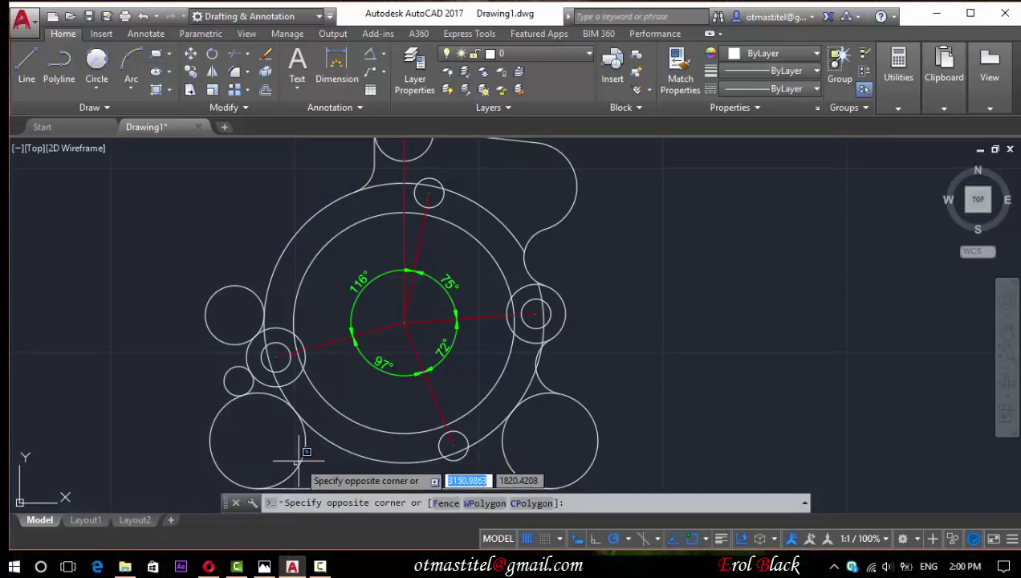
pyautogui.click(265, 459)
pyautogui.scroll(-1, 261, 459)
pyautogui.scroll(1, 261, 459)
pyautogui.click(261, 459)
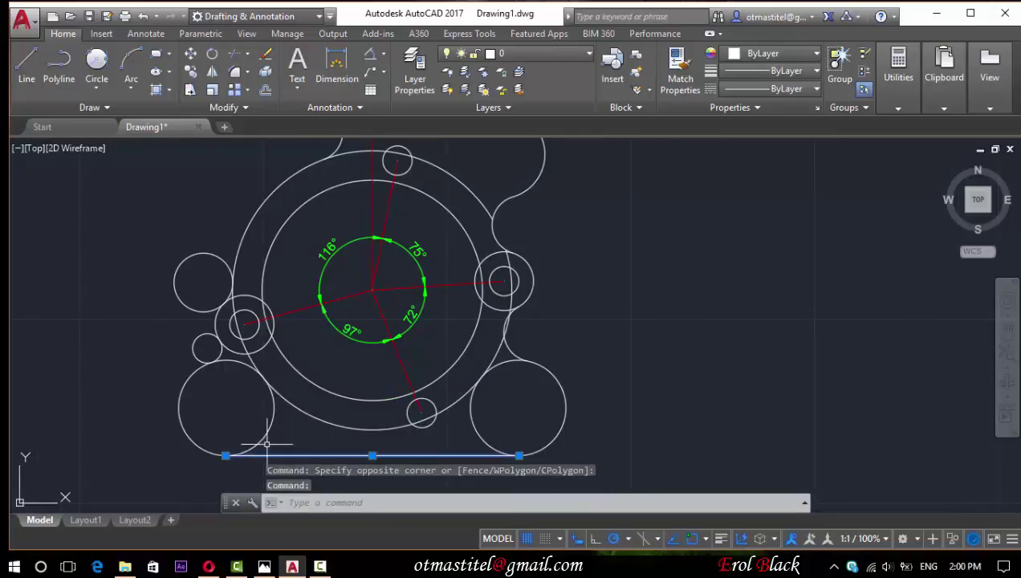
pyautogui.click(287, 405)
pyautogui.scroll(-1, 581, 381)
pyautogui.scroll(1, 588, 405)
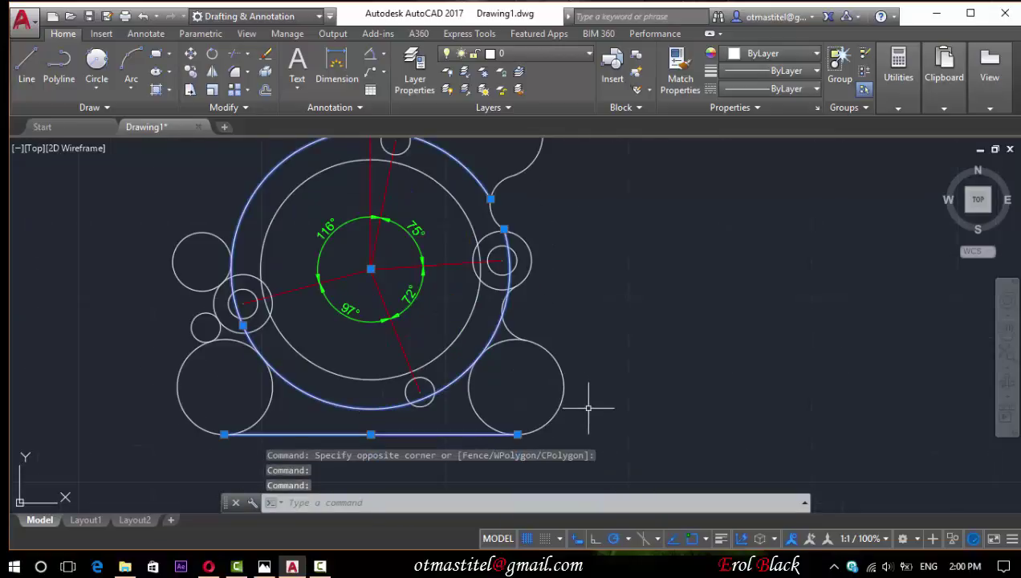
pyautogui.click(234, 55)
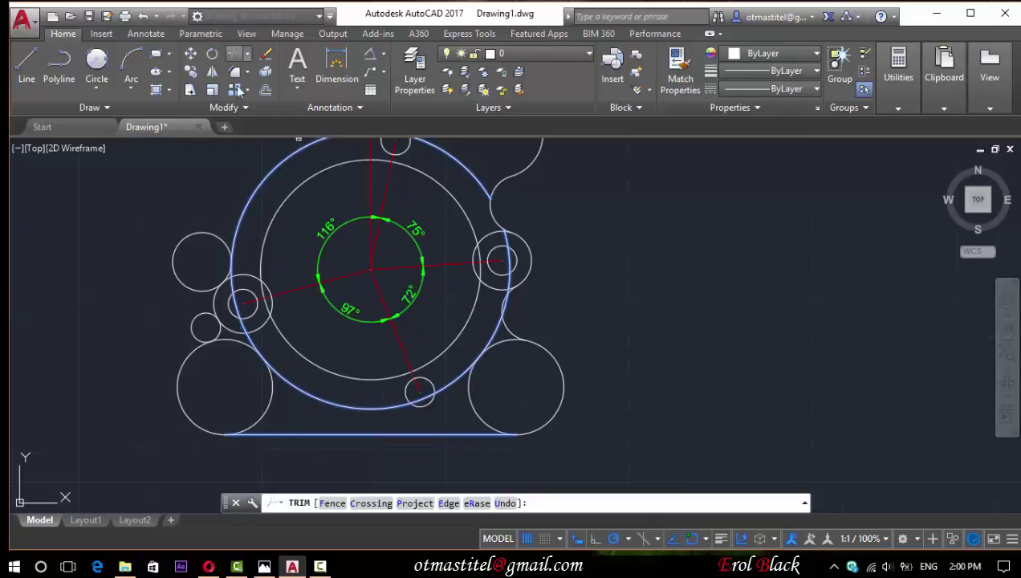
pyautogui.click(268, 404)
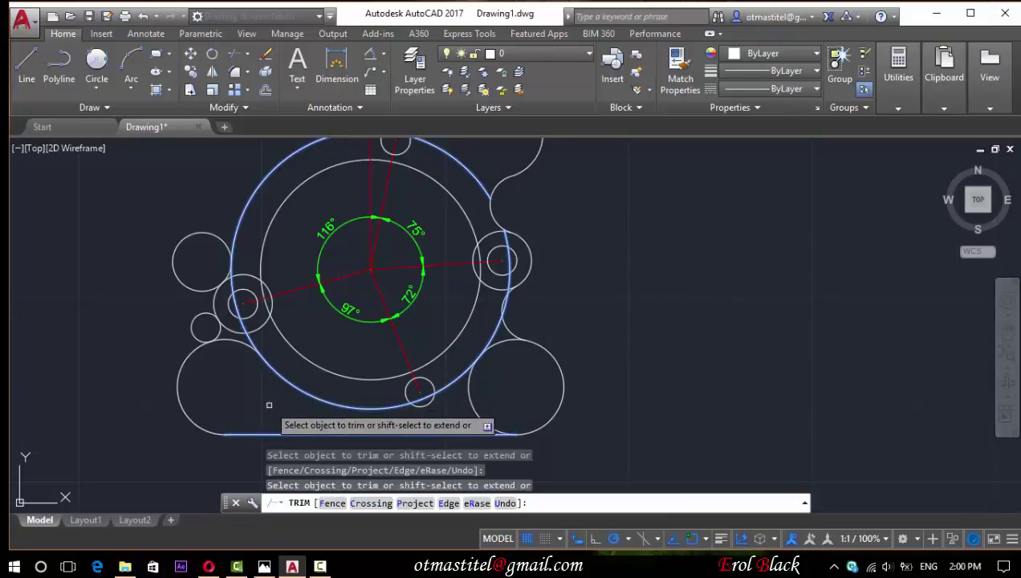
pyautogui.click(471, 408)
pyautogui.press('Escape')
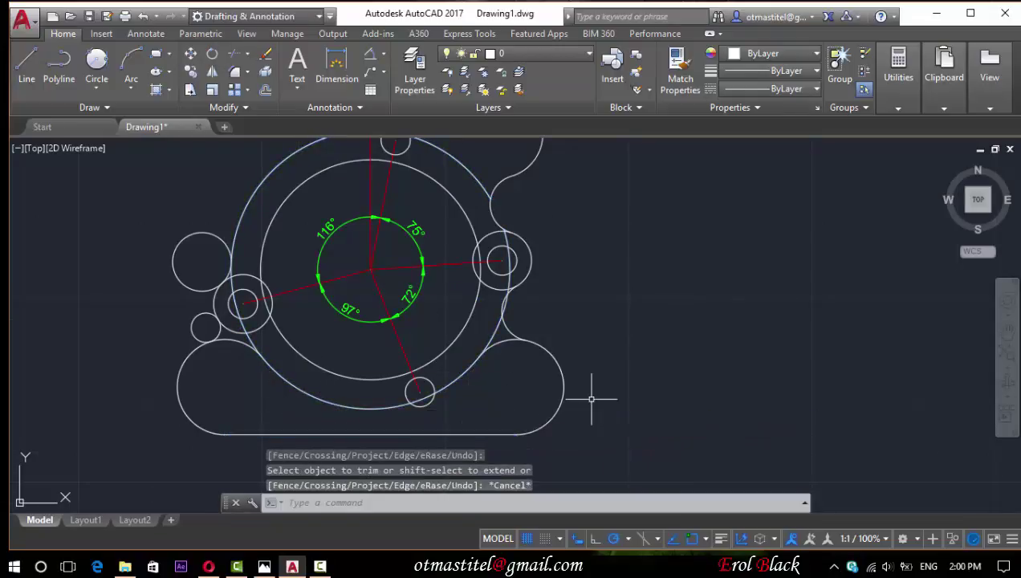
# Remove the big circle's arc between the two bottom lobes, bounded by the lobes and bottom line.
pyautogui.click(510, 342)
pyautogui.click(227, 341)
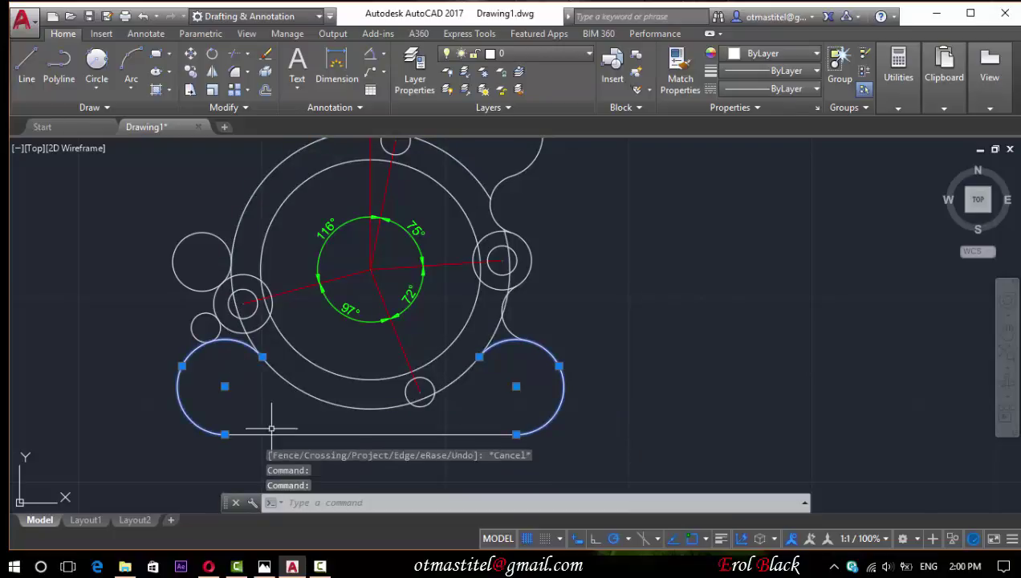
pyautogui.click(271, 434)
pyautogui.click(232, 62)
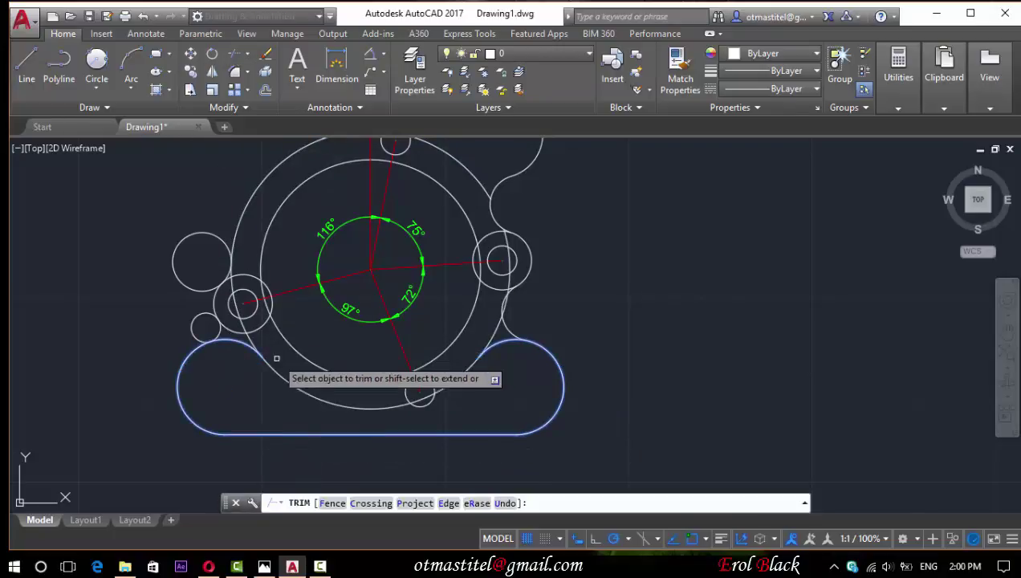
pyautogui.click(277, 365)
pyautogui.press('Escape')
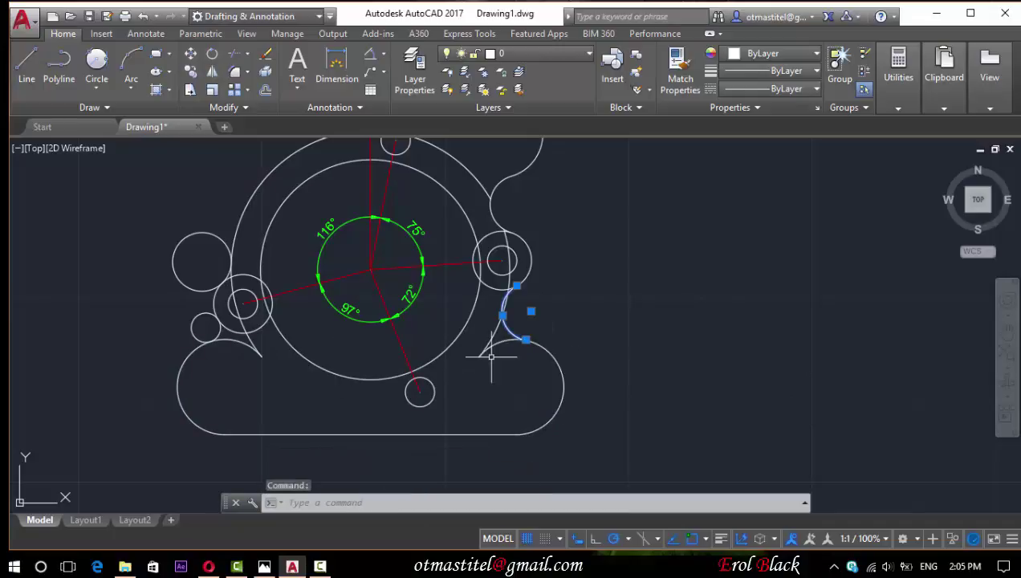
# Erase the stray arc to the right of the small circle.
pyautogui.click(232, 62)
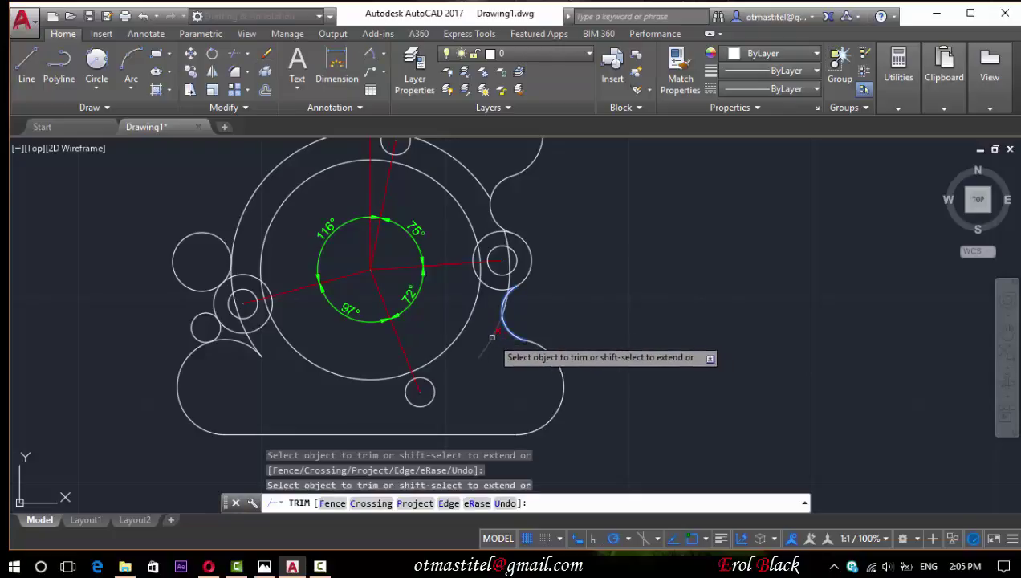
pyautogui.press('Escape')
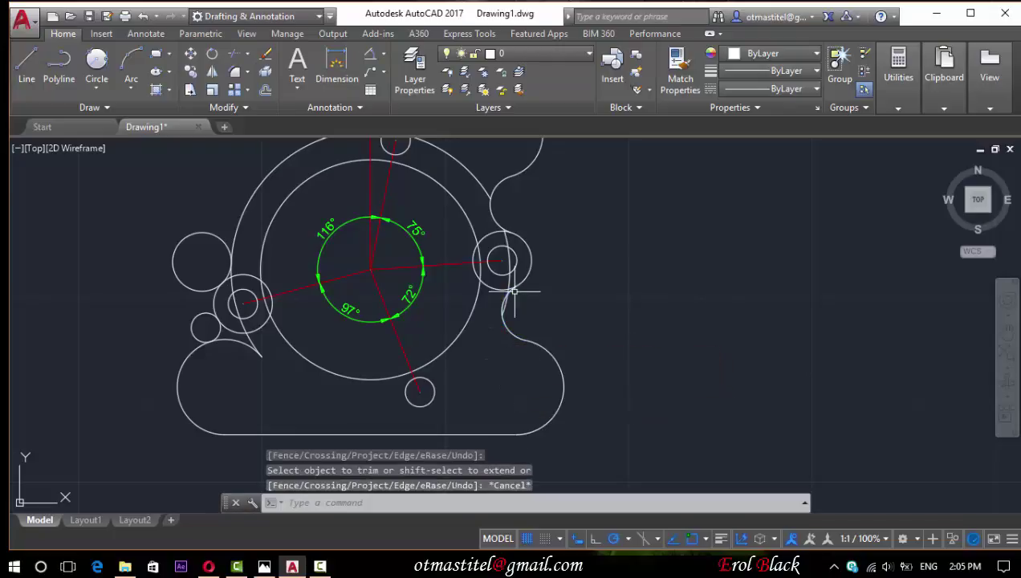
pyautogui.click(508, 239)
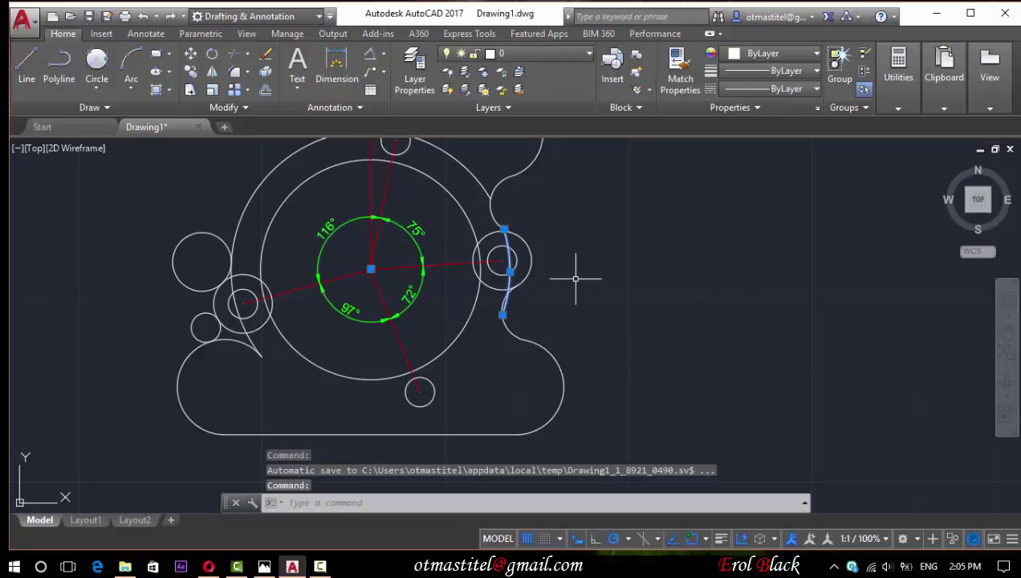
pyautogui.press('Delete')
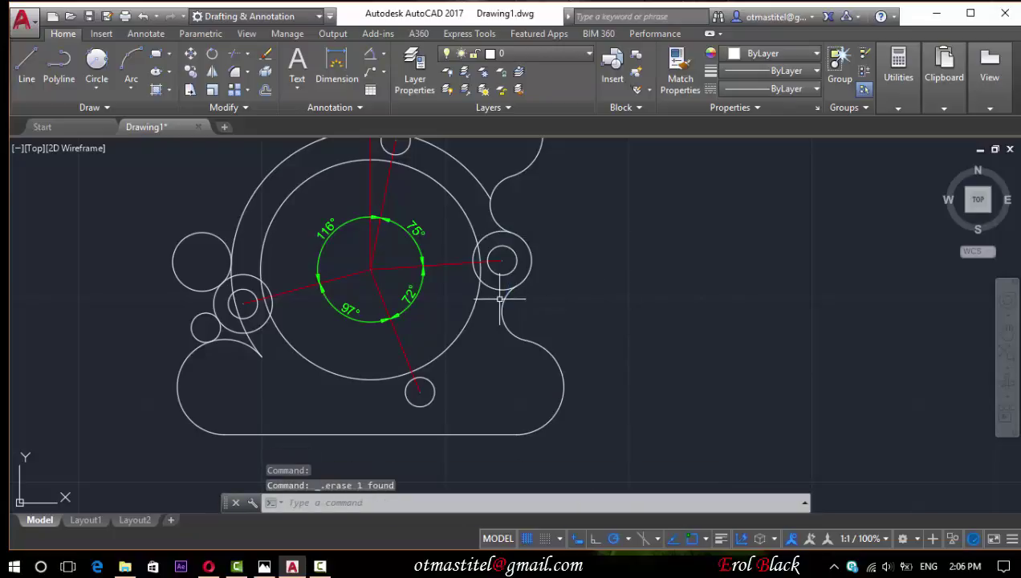
# Try trimming with the arcs beside the right small circle and the bottom-left arc as boundaries.
pyautogui.click(500, 300)
pyautogui.click(499, 222)
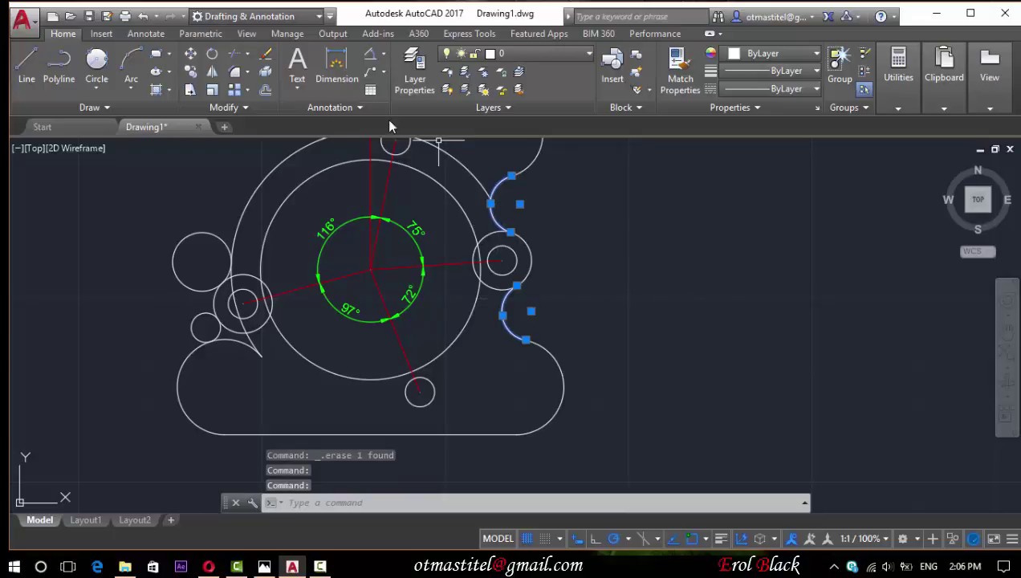
pyautogui.click(241, 56)
pyautogui.press('Escape')
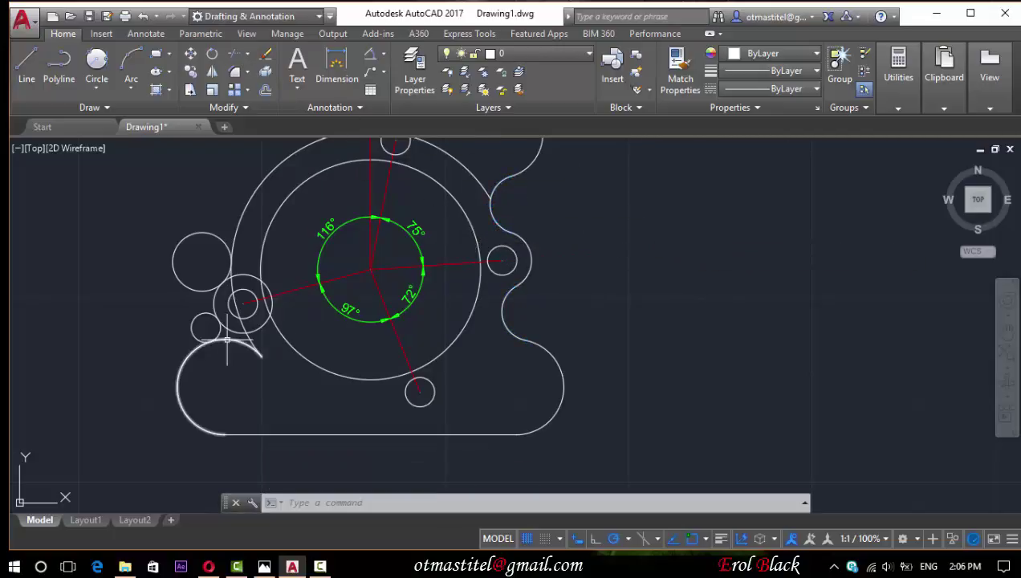
pyautogui.click(228, 340)
pyautogui.click(230, 331)
pyautogui.click(235, 55)
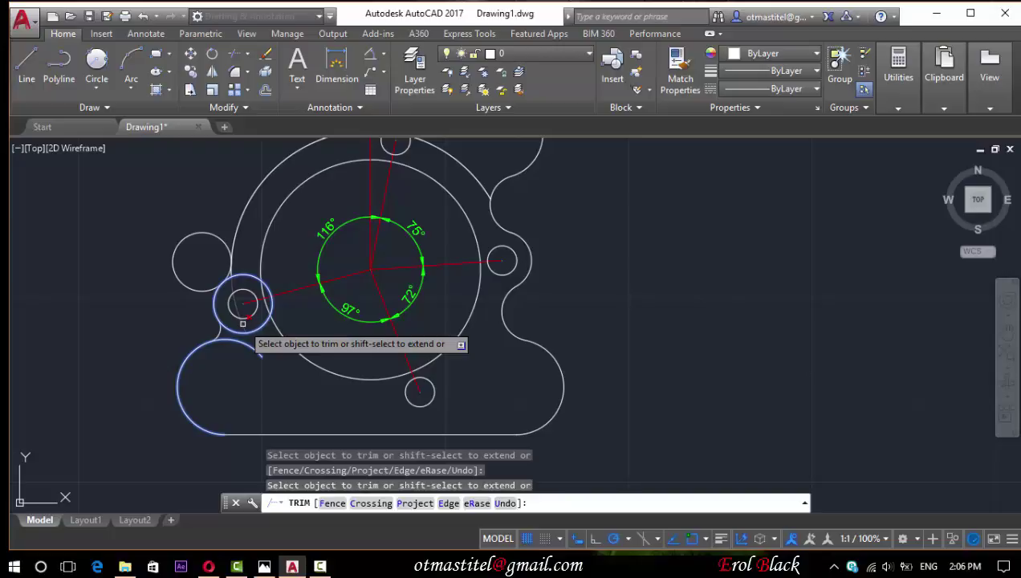
pyautogui.rightClick(663, 250)
pyautogui.press('Escape')
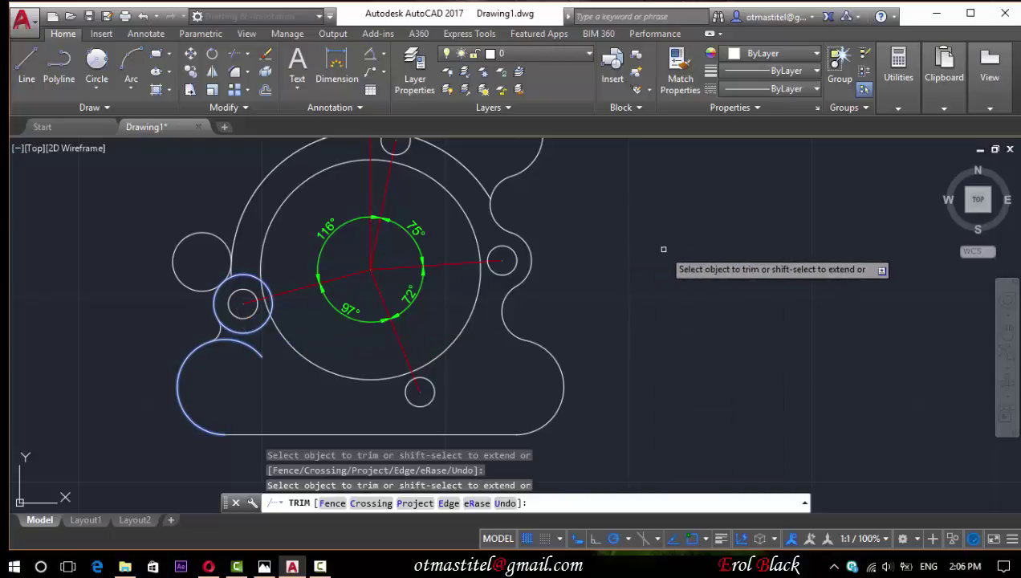
pyautogui.press('Escape')
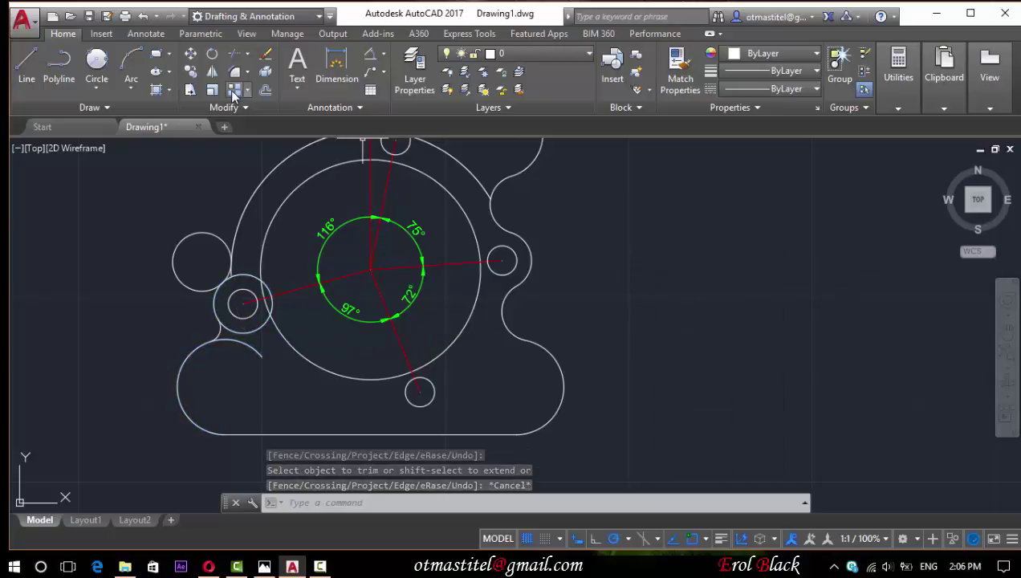
# Trim the circle portion between the left-hole fillets and the lower-left outer circle segment.
pyautogui.click(242, 248)
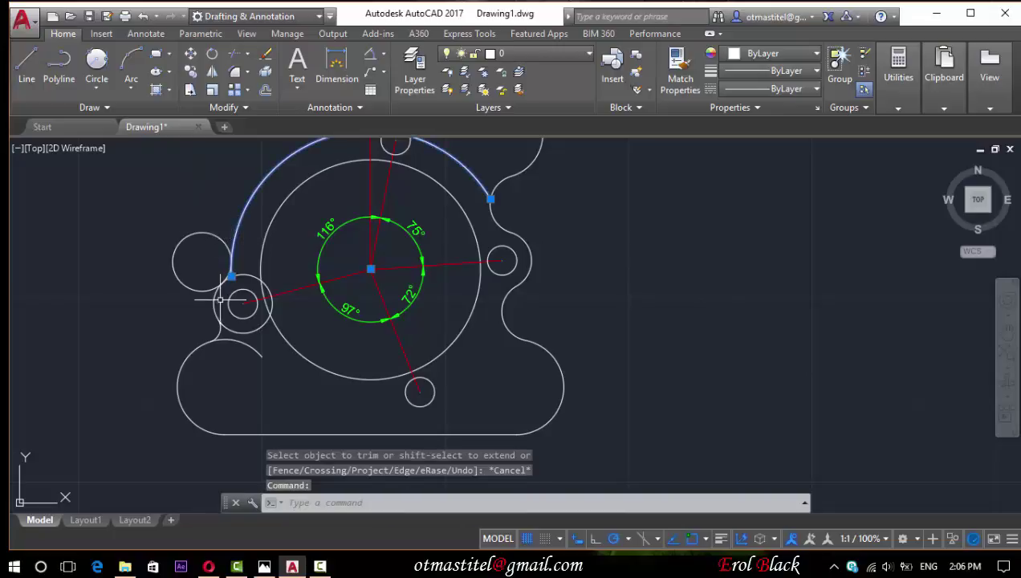
pyautogui.click(233, 60)
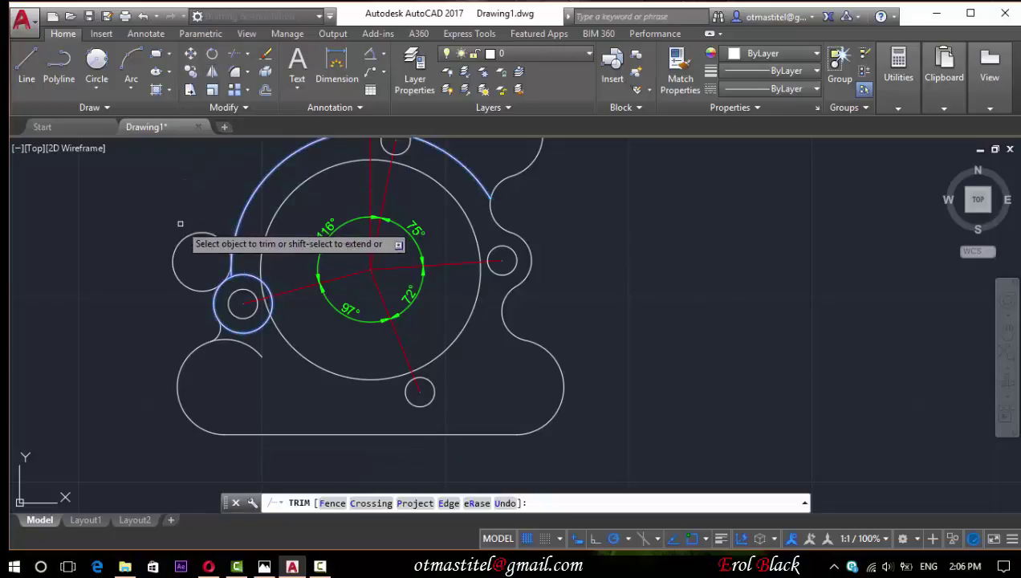
pyautogui.press('Escape')
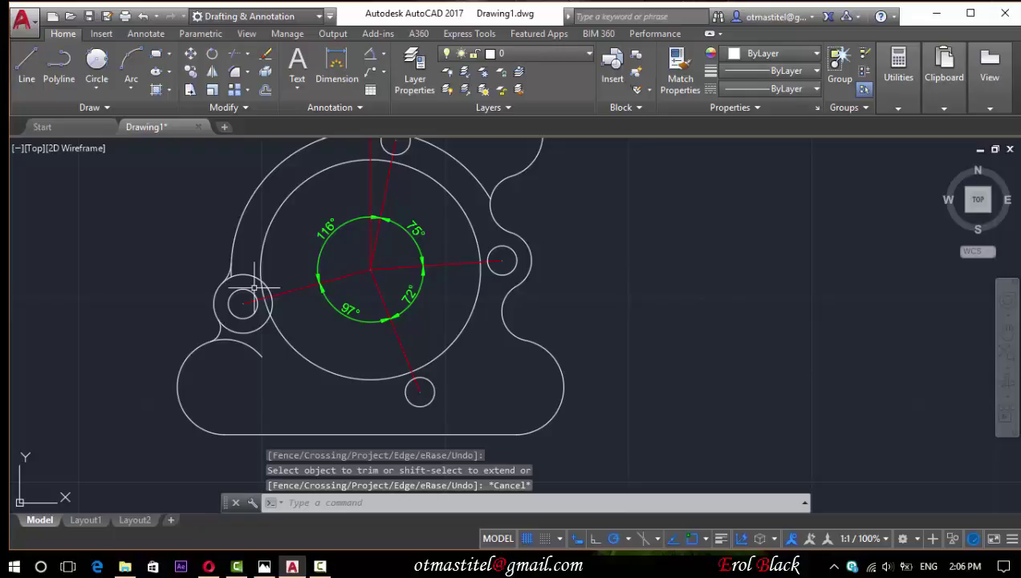
pyautogui.scroll(3, 251, 282)
pyautogui.scroll(3, 241, 275)
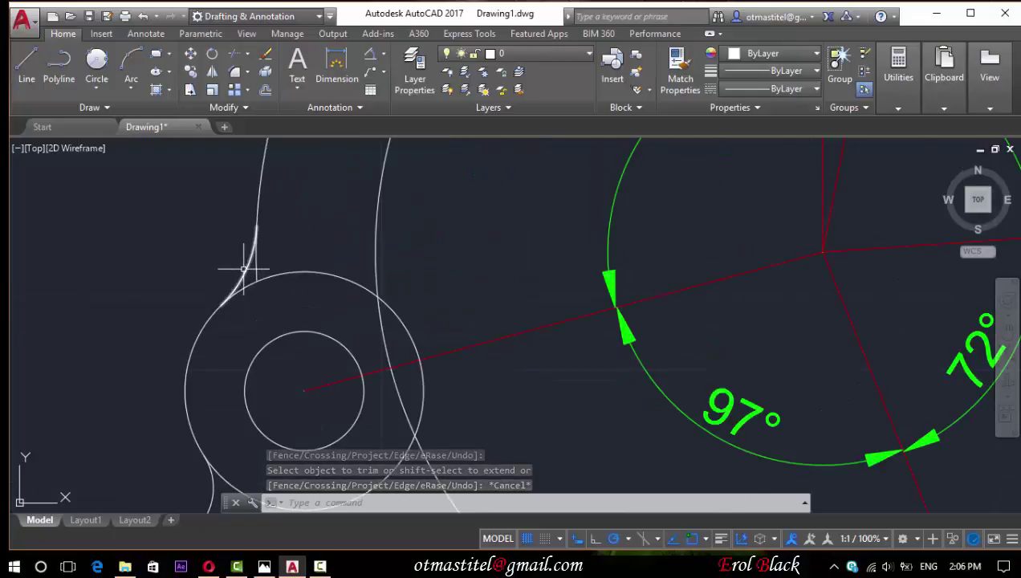
pyautogui.click(244, 269)
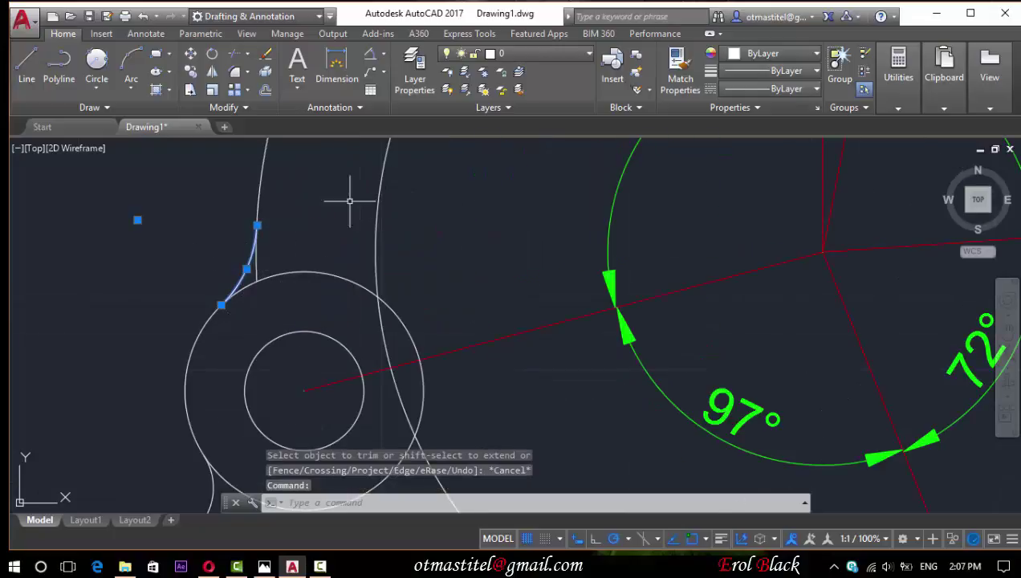
pyautogui.scroll(-2, 283, 176)
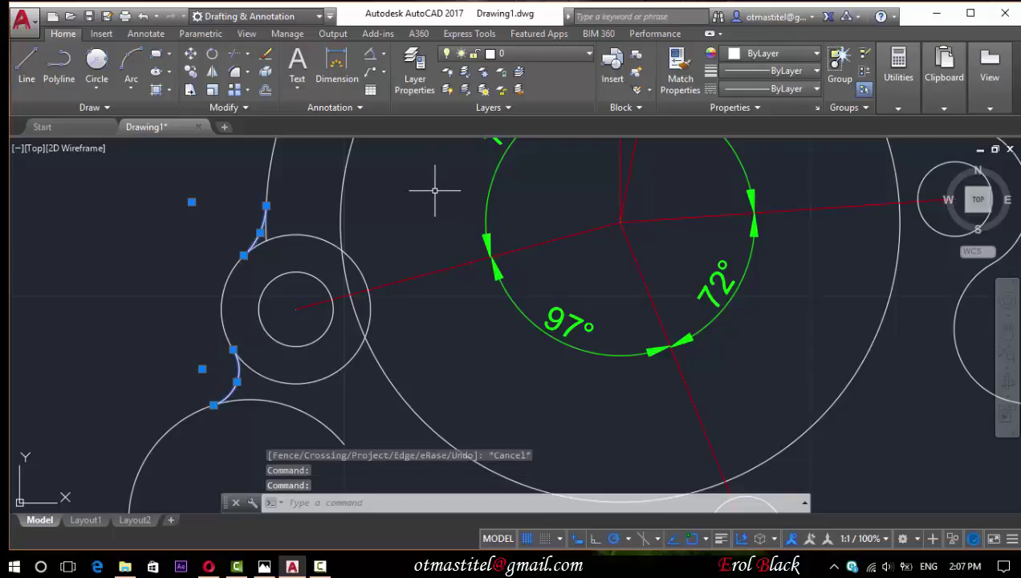
pyautogui.click(235, 52)
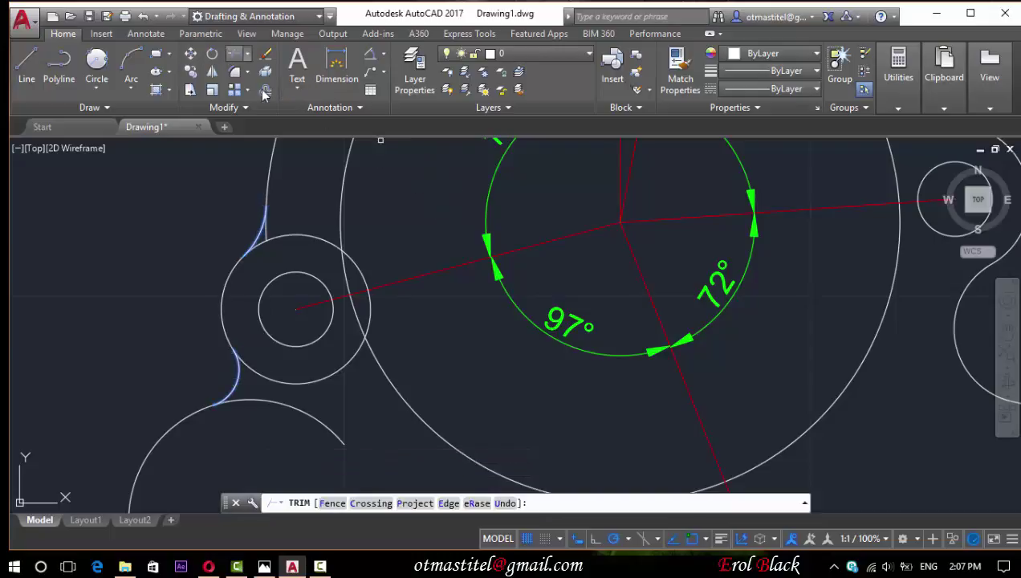
pyautogui.click(292, 232)
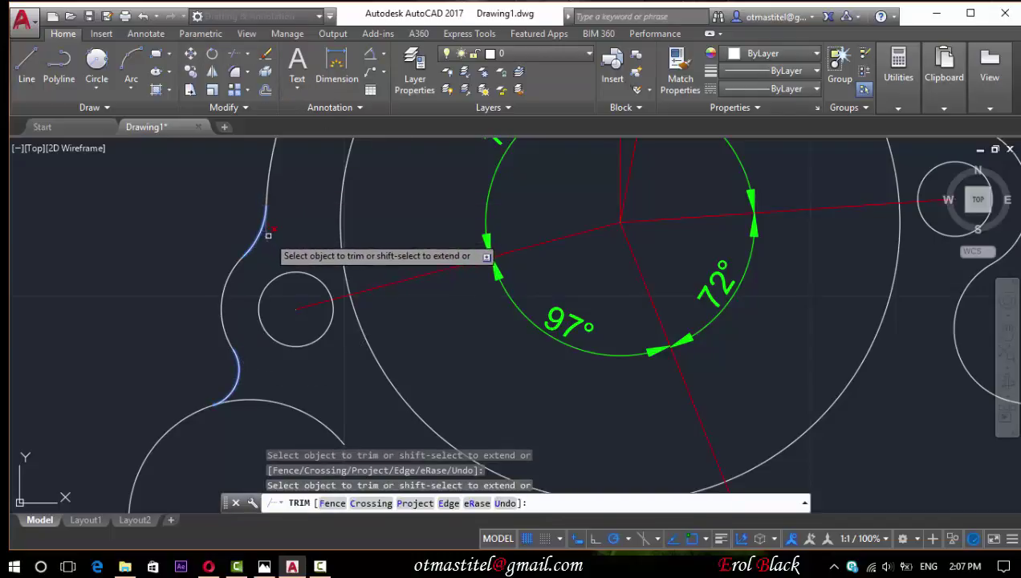
pyautogui.scroll(-2, 345, 212)
pyautogui.click(310, 337)
# Trim off the top boss circle's lower arc using the adjacent fillet as the cutting edge.
pyautogui.press('Escape')
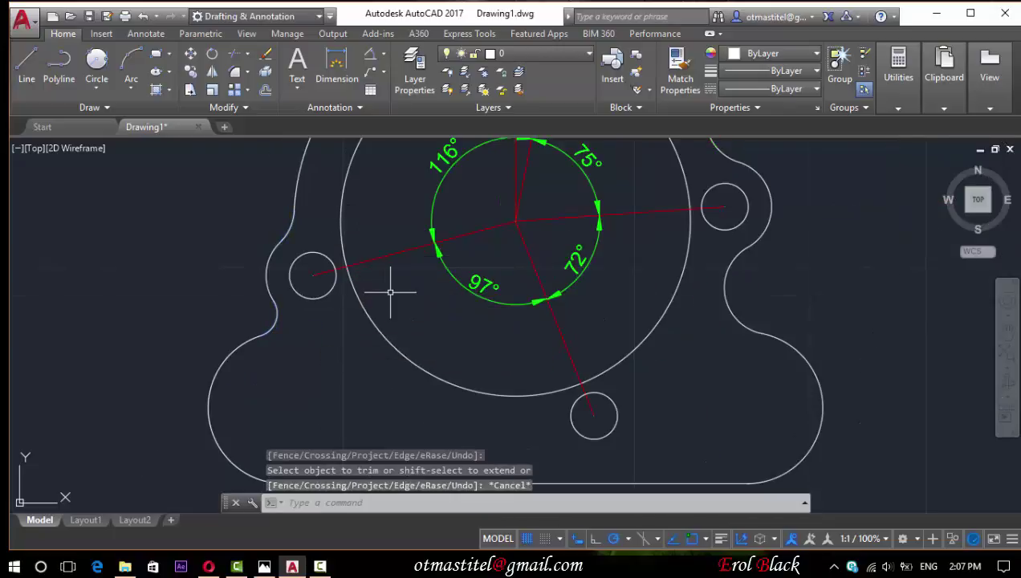
pyautogui.scroll(-2, 377, 295)
pyautogui.scroll(-2, 401, 289)
pyautogui.moveTo(440, 237); pyautogui.dragTo(440, 285, button='middle')
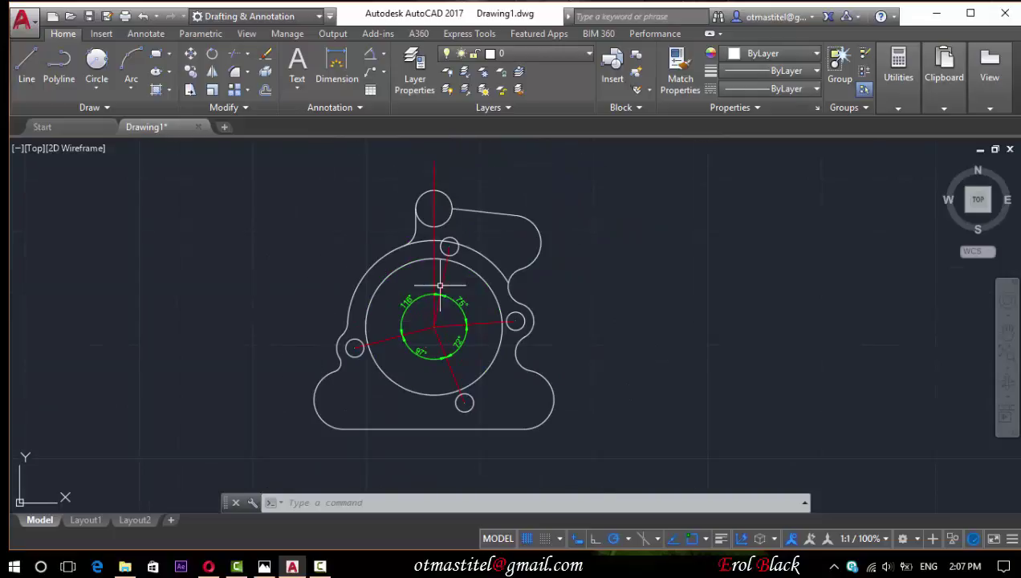
pyautogui.scroll(2, 535, 197)
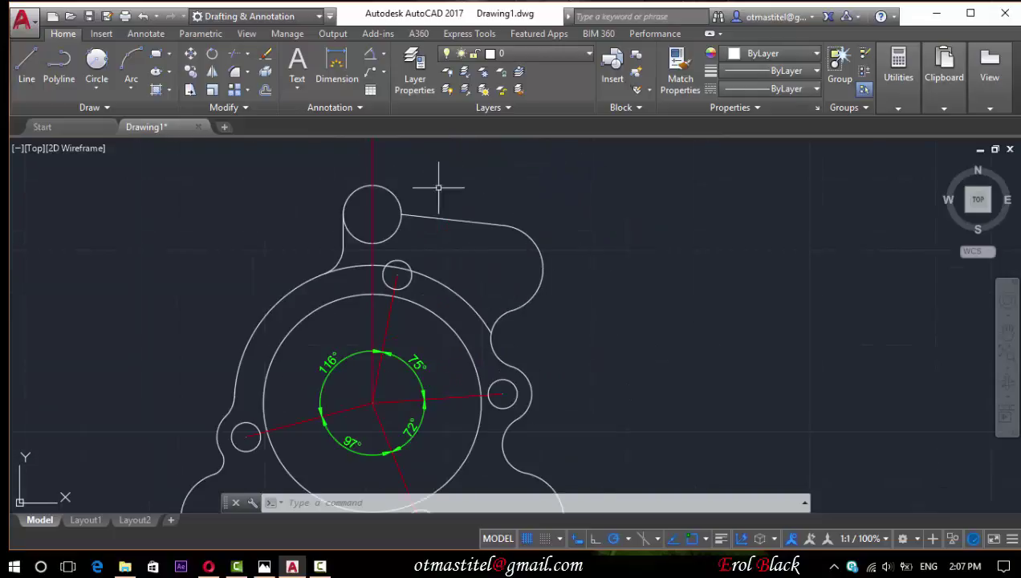
pyautogui.click(343, 244)
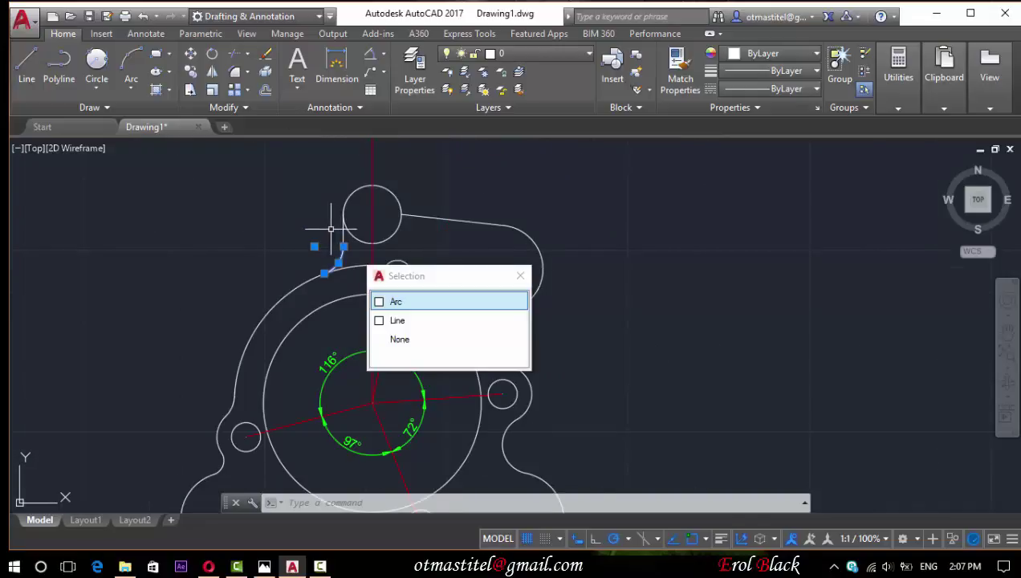
pyautogui.click(520, 276)
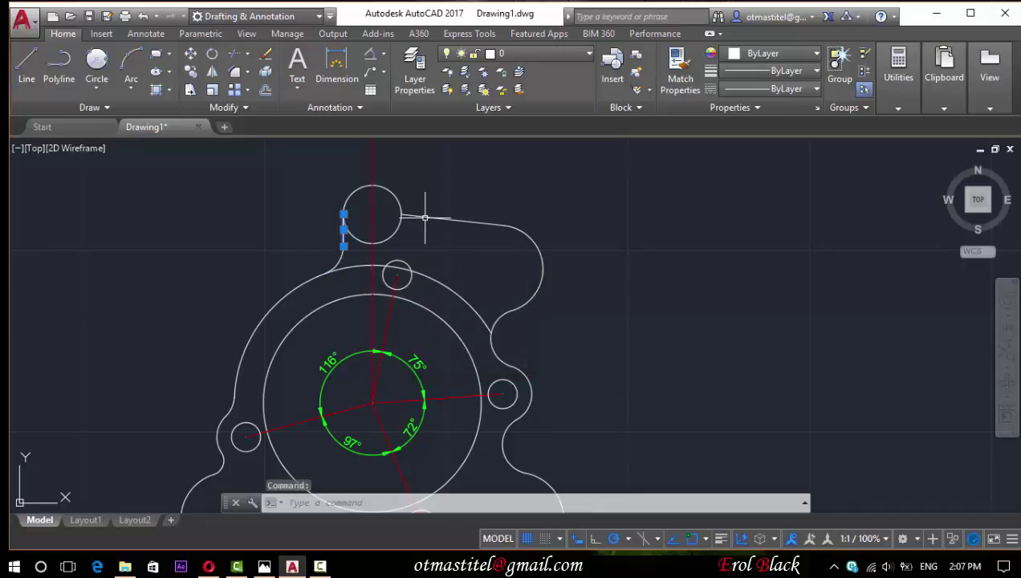
pyautogui.click(233, 53)
pyautogui.click(359, 239)
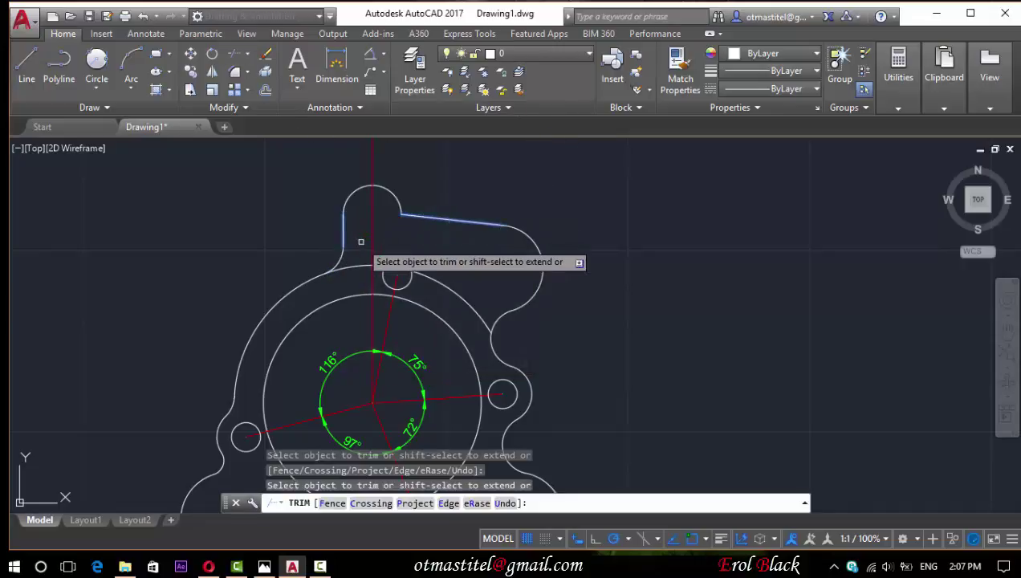
pyautogui.press('Escape')
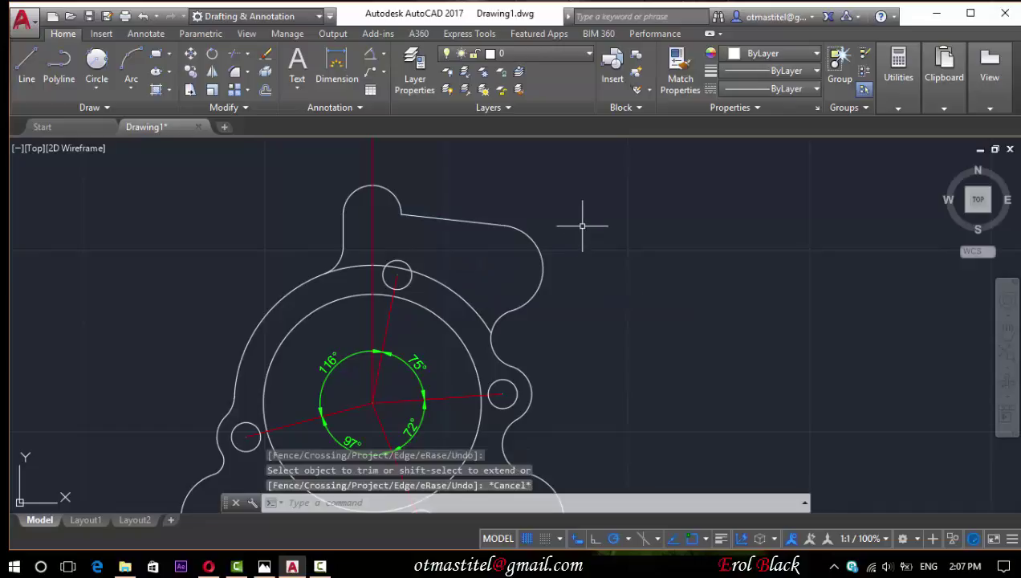
# Select the right and upper-left fillets as cutting edges, then cancel the trim.
pyautogui.click(496, 347)
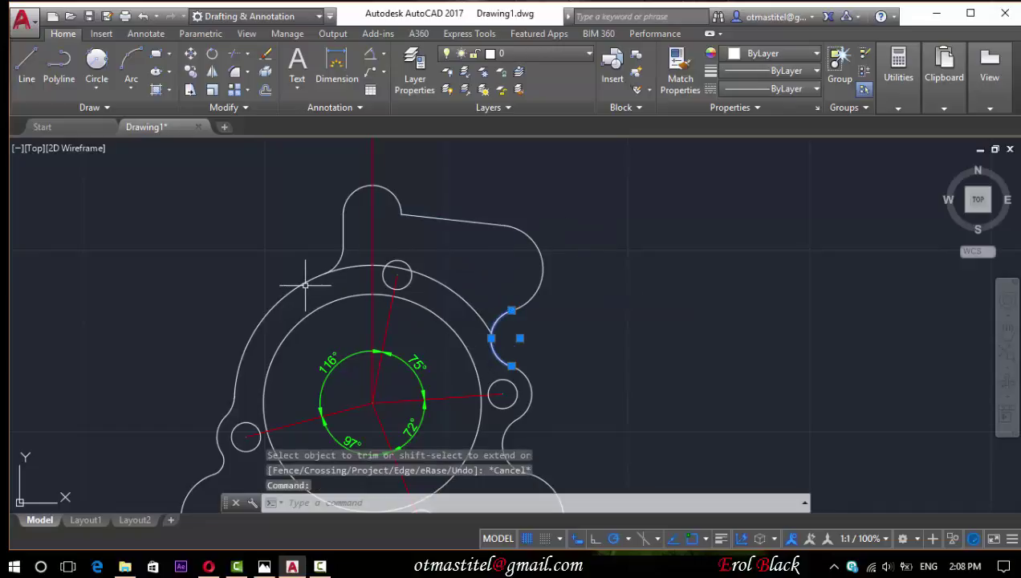
pyautogui.click(335, 260)
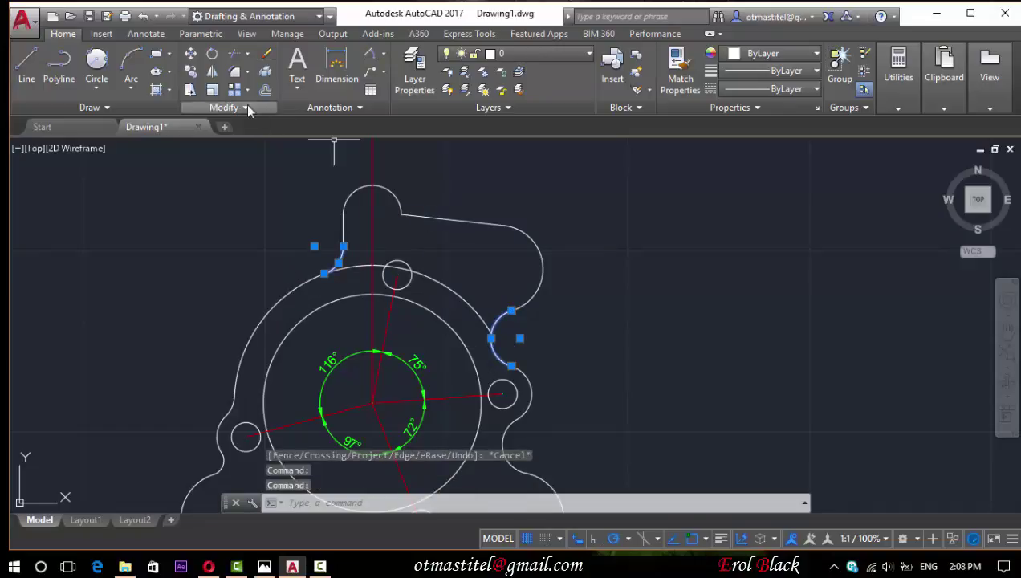
pyautogui.click(237, 58)
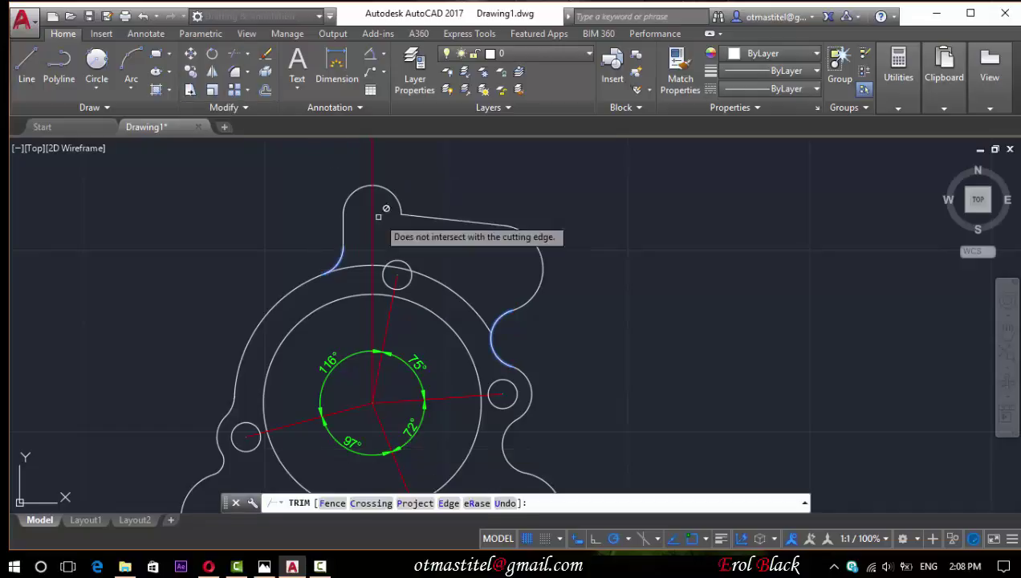
pyautogui.press('Escape')
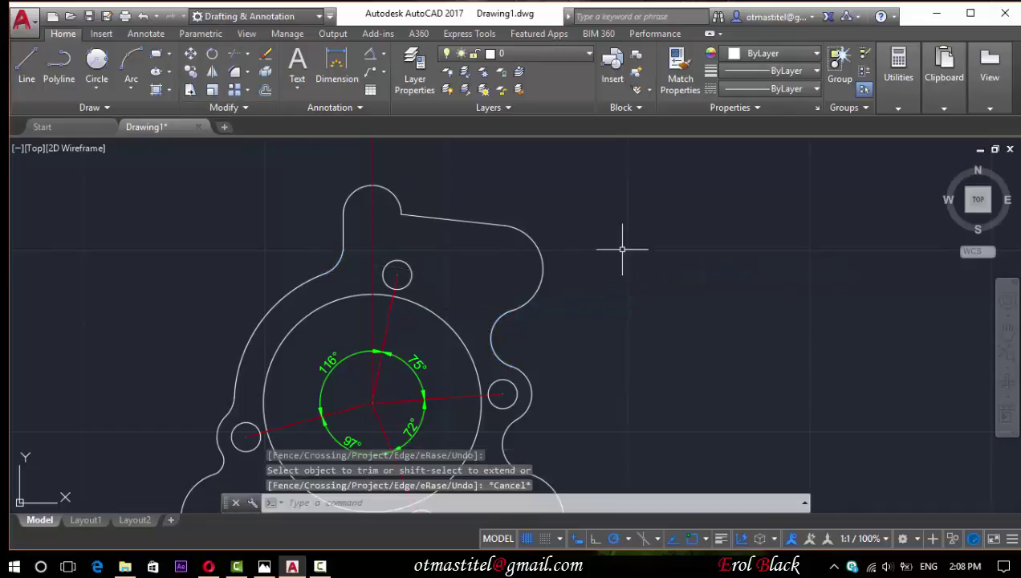
pyautogui.scroll(-2, 626, 174)
# Delete the red vertical centre line.
pyautogui.click(468, 165)
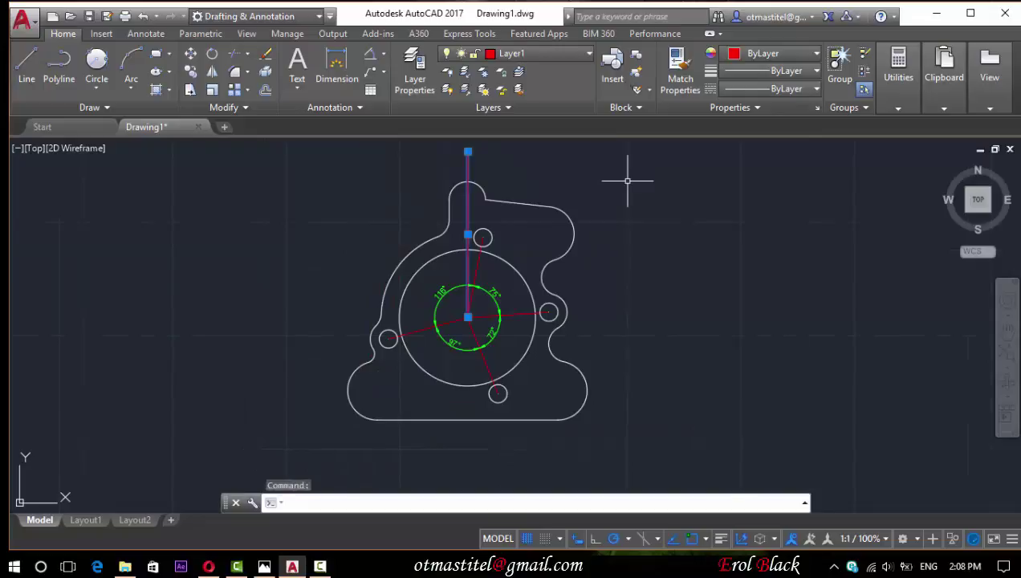
pyautogui.click(498, 165)
pyautogui.click(457, 151)
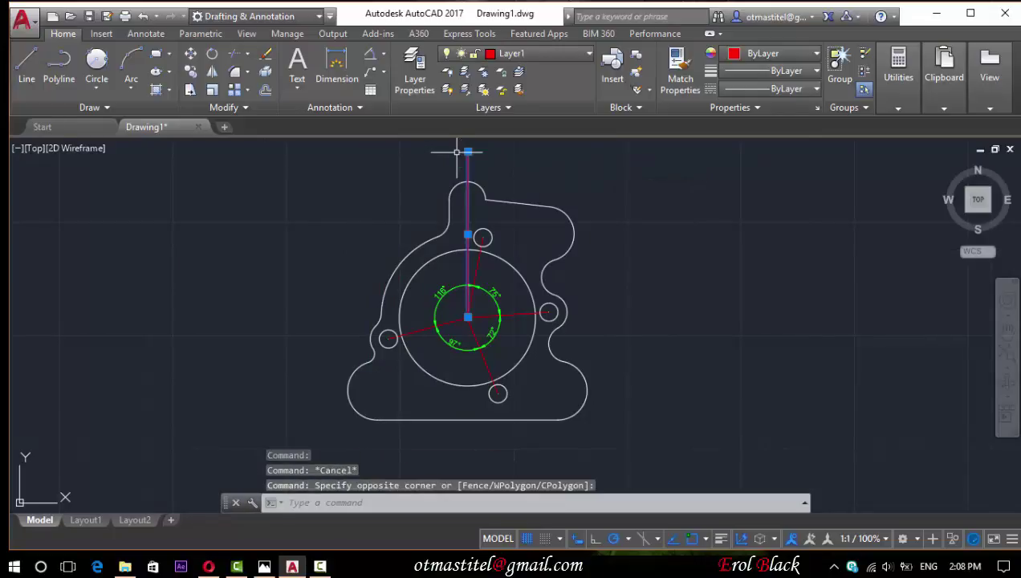
pyautogui.press('Delete')
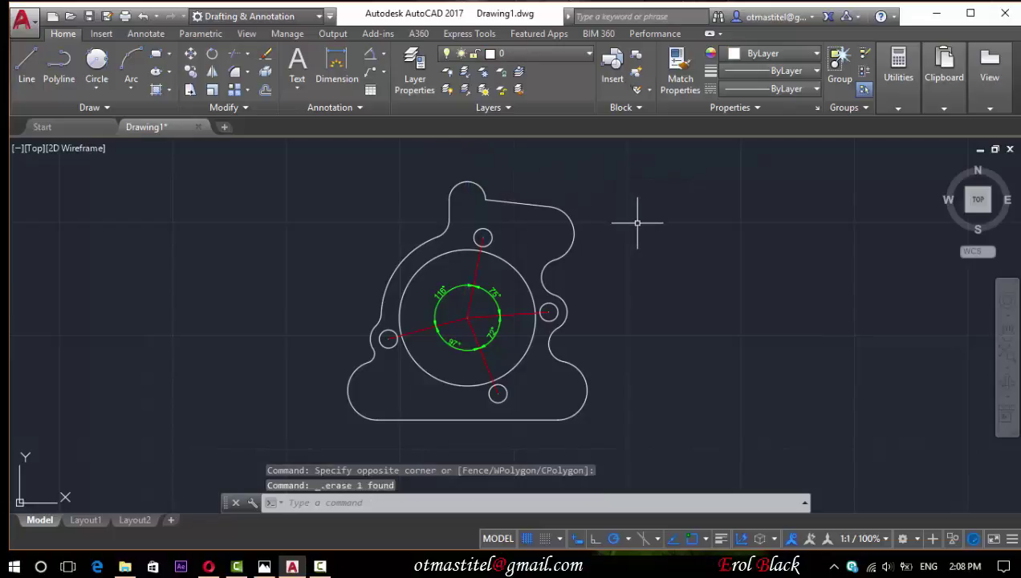
# Create a new layer, Layer3, with cyan colour.
pyautogui.click(414, 77)
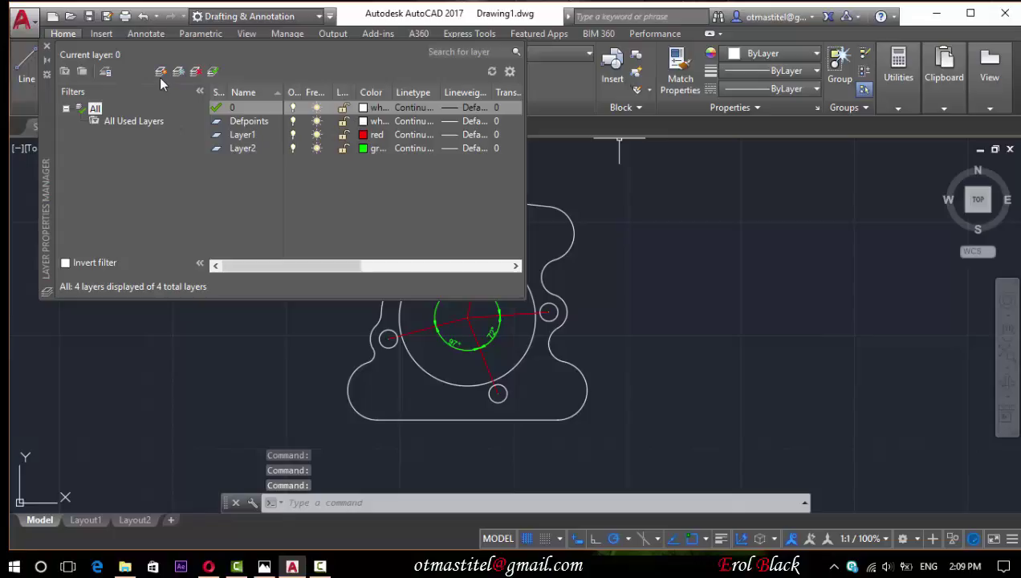
pyautogui.click(161, 72)
pyautogui.click(363, 121)
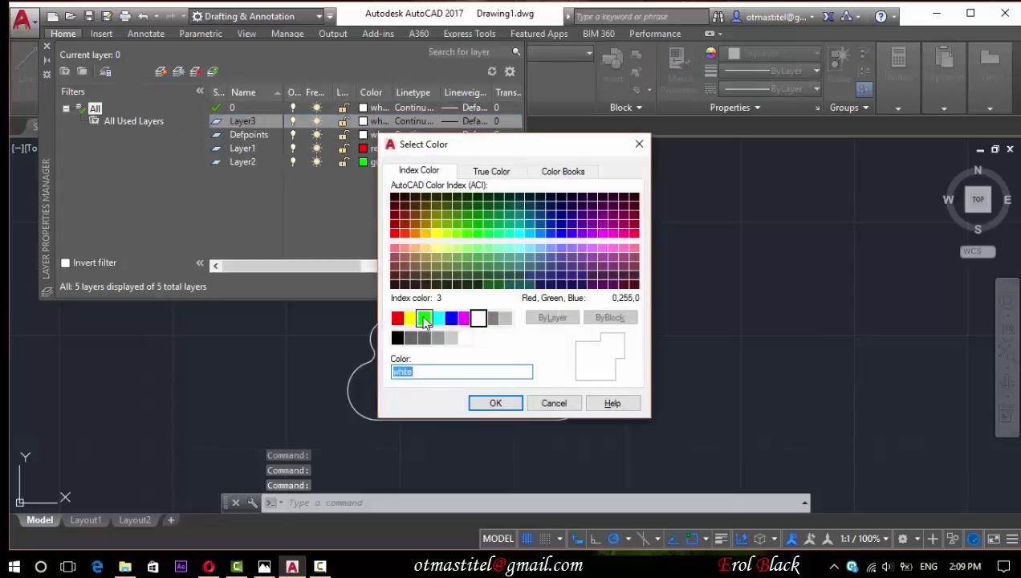
pyautogui.click(438, 319)
pyautogui.click(493, 403)
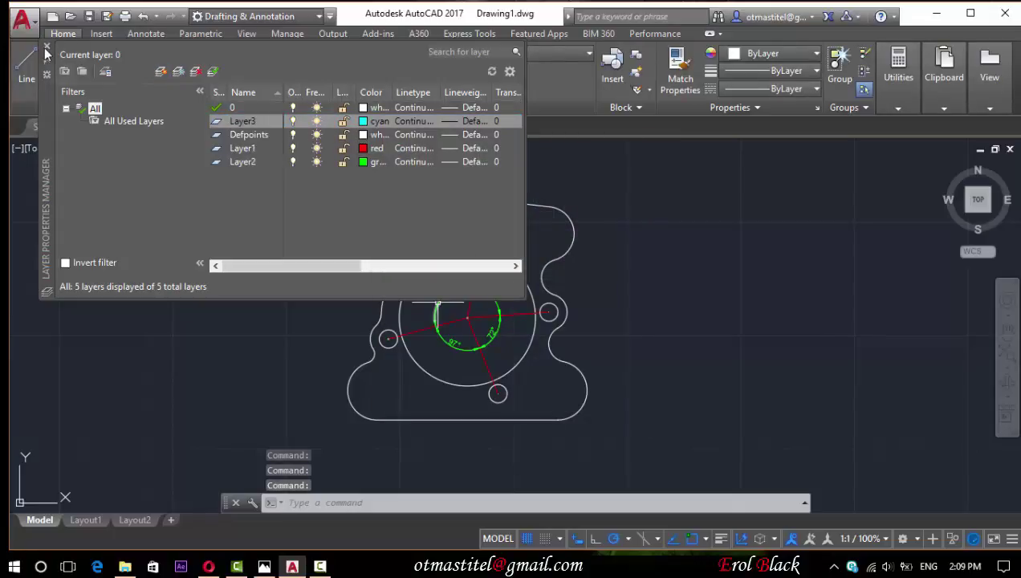
pyautogui.click(45, 46)
# Draw a vertical line on Layer3 from the hole centre up through the top boss, then begin an angular dimension from it.
pyautogui.click(26, 64)
pyautogui.scroll(4, 455, 318)
pyautogui.click(455, 318)
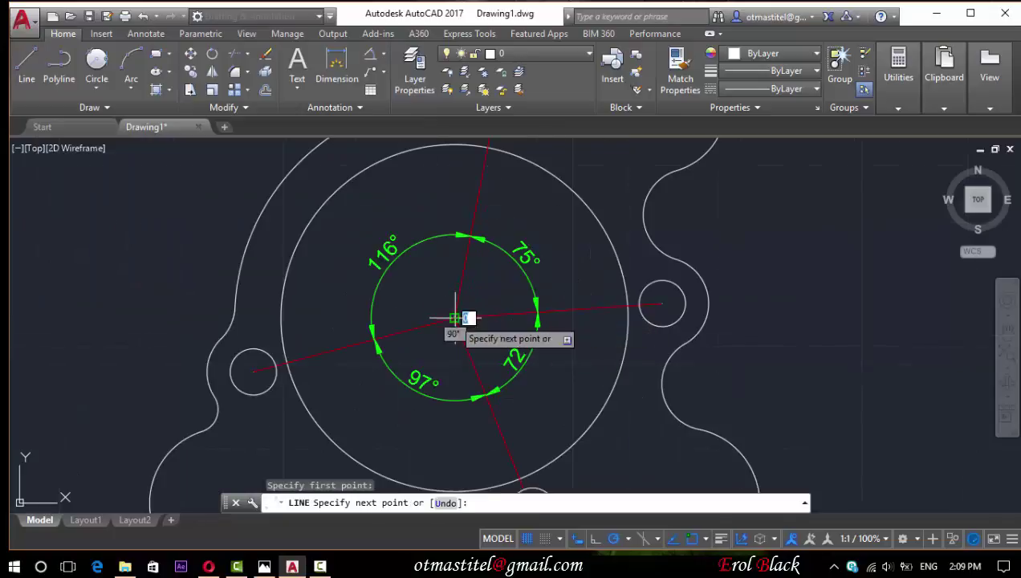
pyautogui.scroll(-3, 455, 318)
pyautogui.click(463, 263)
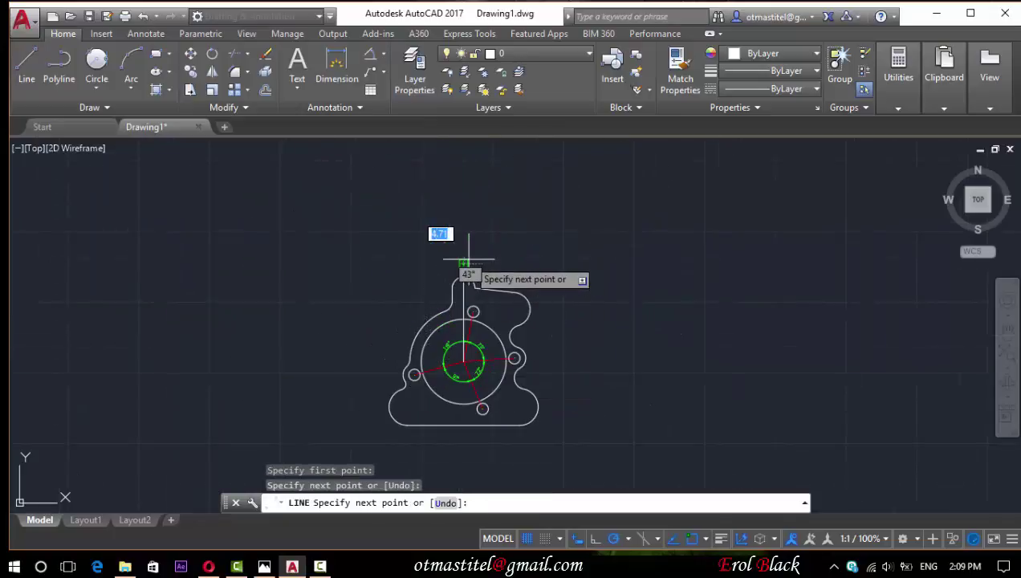
pyautogui.press('Escape')
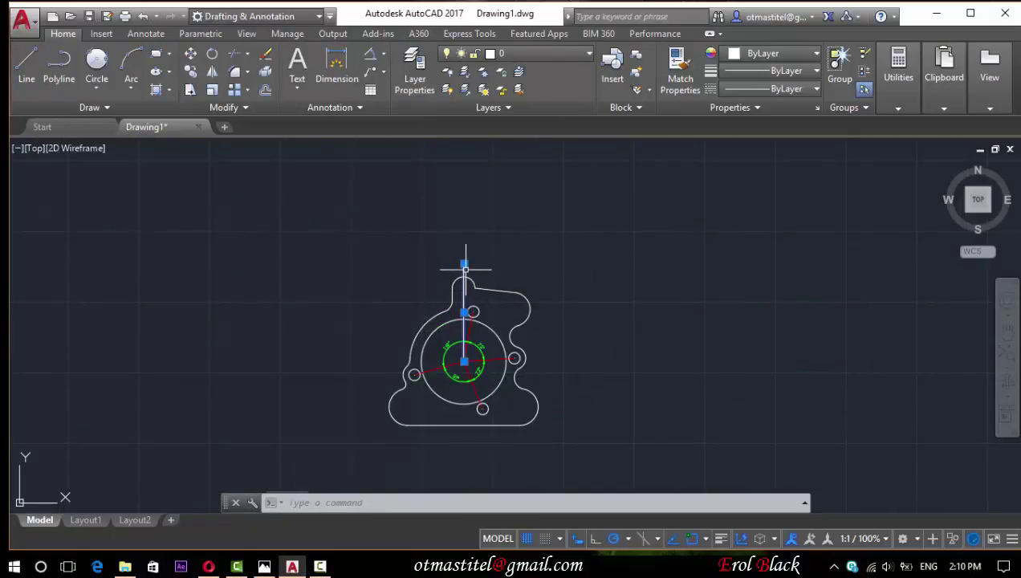
pyautogui.click(537, 53)
pyautogui.click(518, 130)
pyautogui.press('Escape')
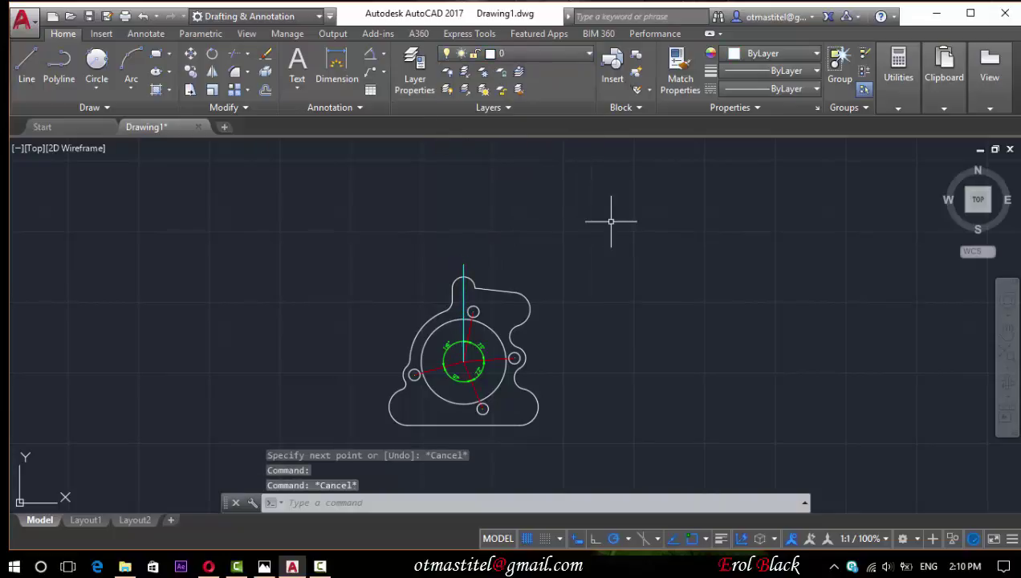
pyautogui.scroll(-2, 599, 303)
pyautogui.scroll(3, 561, 293)
pyautogui.scroll(3, 530, 280)
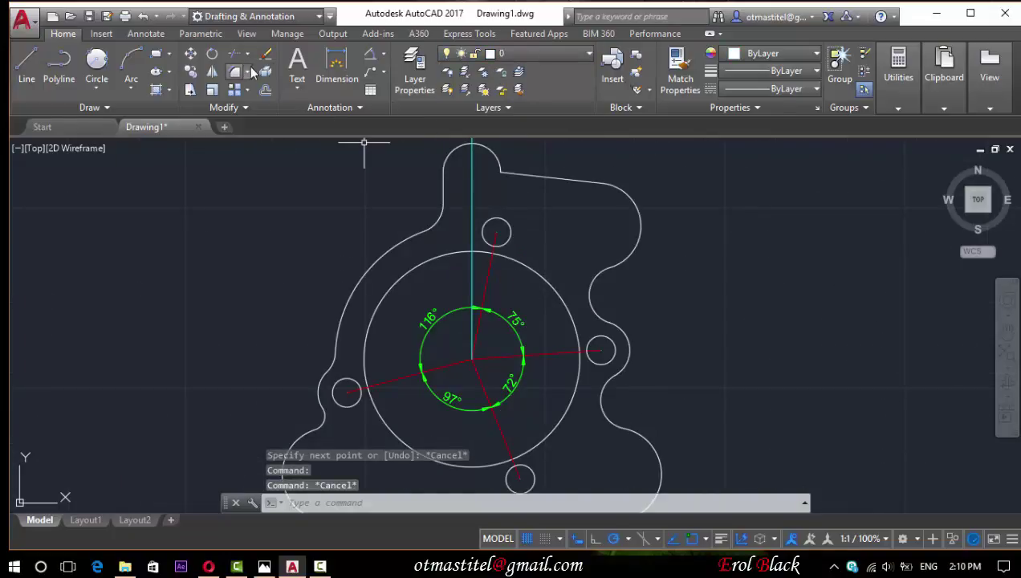
pyautogui.click(370, 54)
pyautogui.click(472, 234)
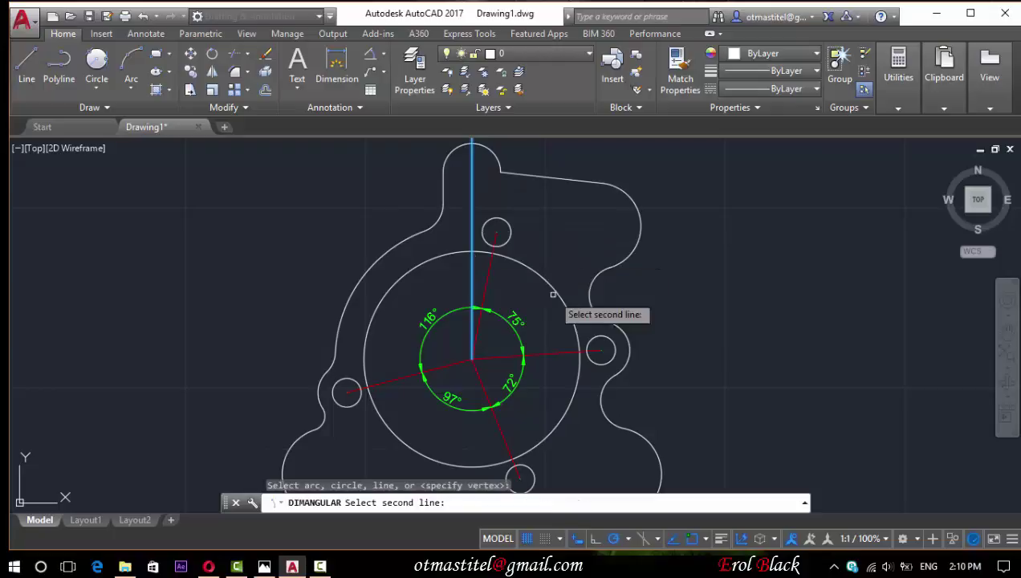
# Place the 86° angle dimension to the right-hole line and move it onto Layer3.
pyautogui.click(571, 353)
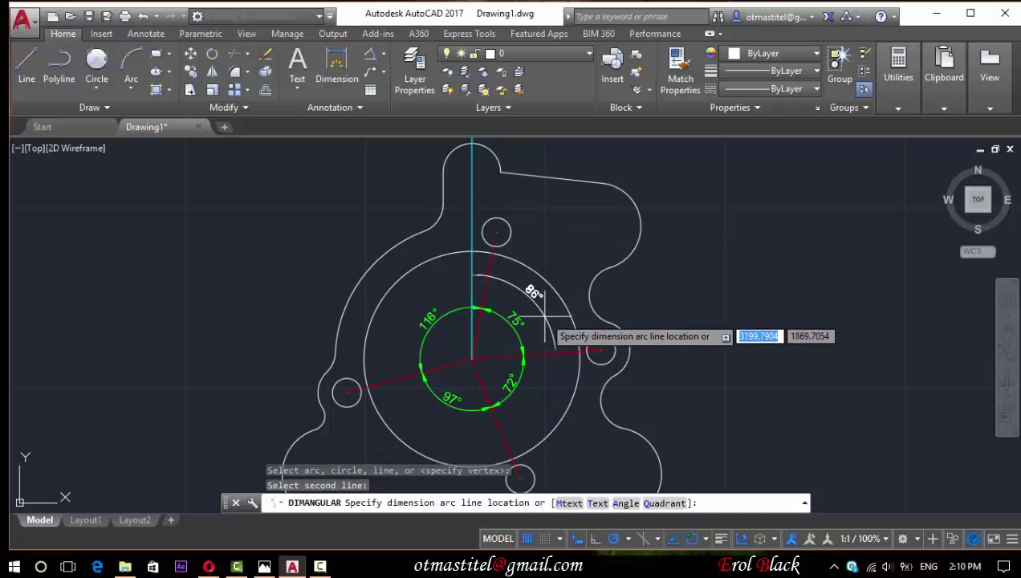
pyautogui.click(544, 320)
pyautogui.click(530, 53)
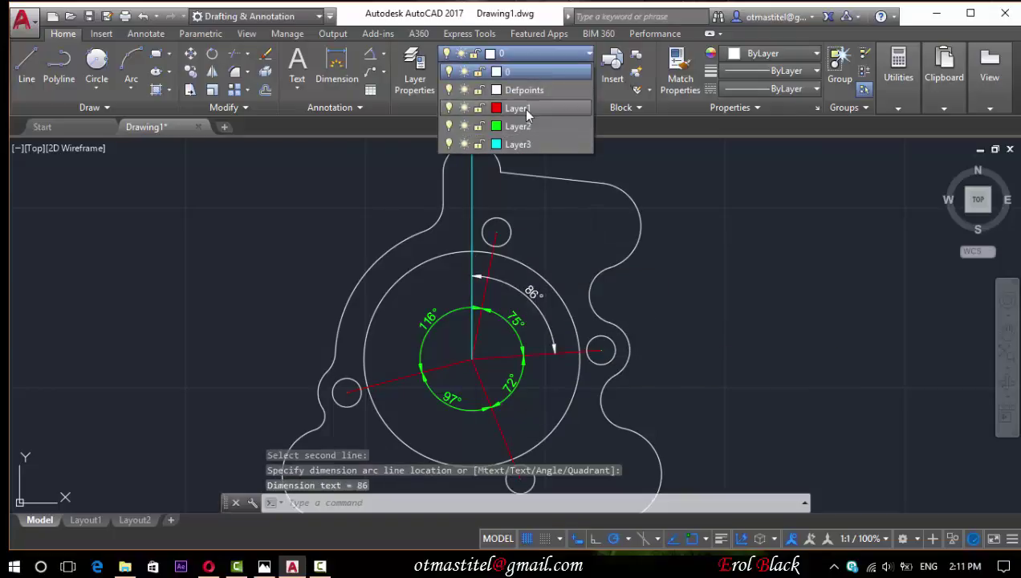
pyautogui.press('Escape')
pyautogui.click(530, 291)
pyautogui.click(543, 58)
pyautogui.click(521, 141)
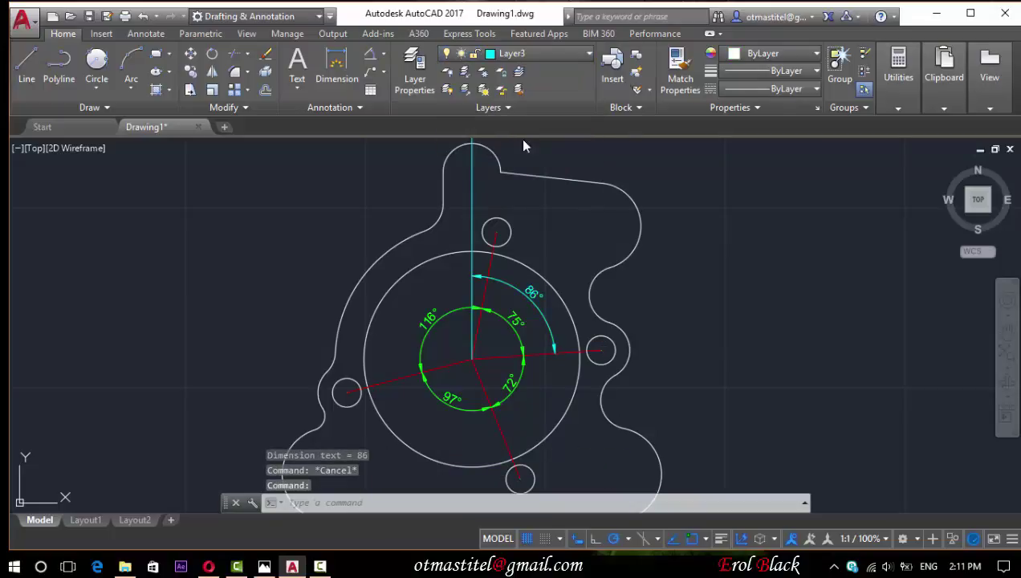
# Make Layer2 the current layer.
pyautogui.click(550, 55)
pyautogui.click(529, 70)
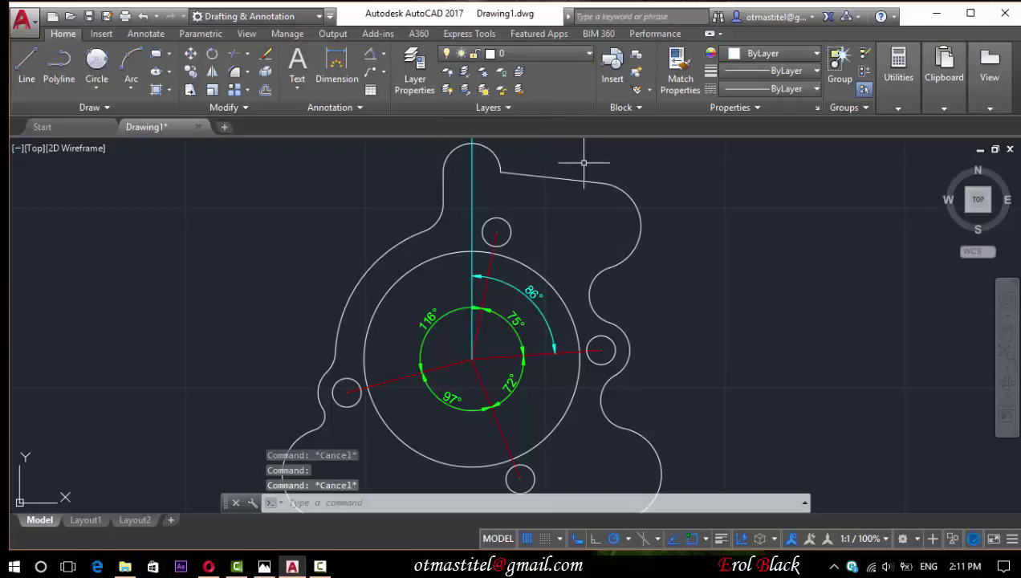
pyautogui.click(559, 55)
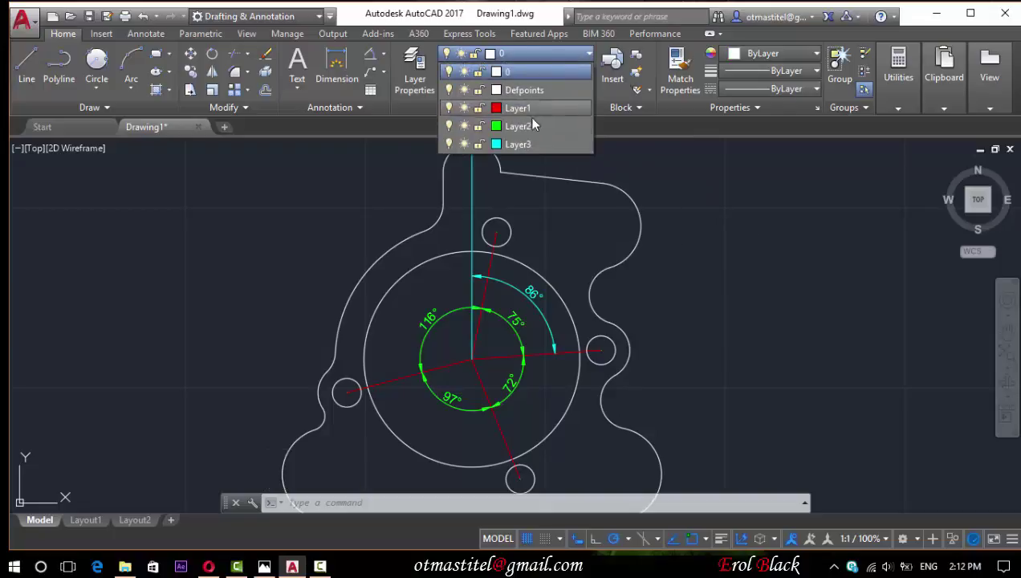
pyautogui.click(511, 126)
pyautogui.click(382, 54)
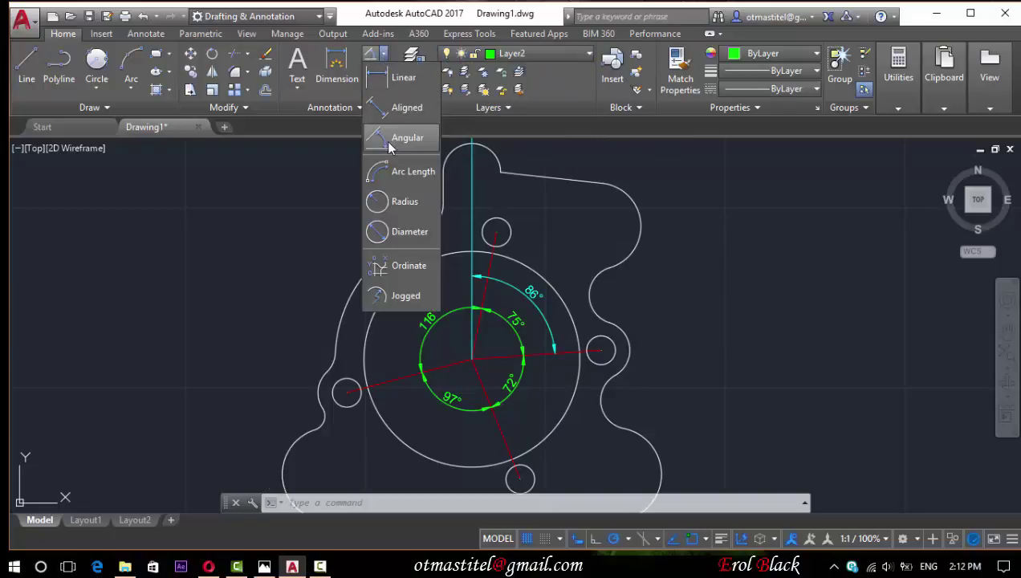
# Add R8 radius dimensions to the top arc and left fillet, repositioning the fillet's label.
pyautogui.click(393, 203)
pyautogui.moveTo(542, 285); pyautogui.dragTo(559, 353, button='middle')
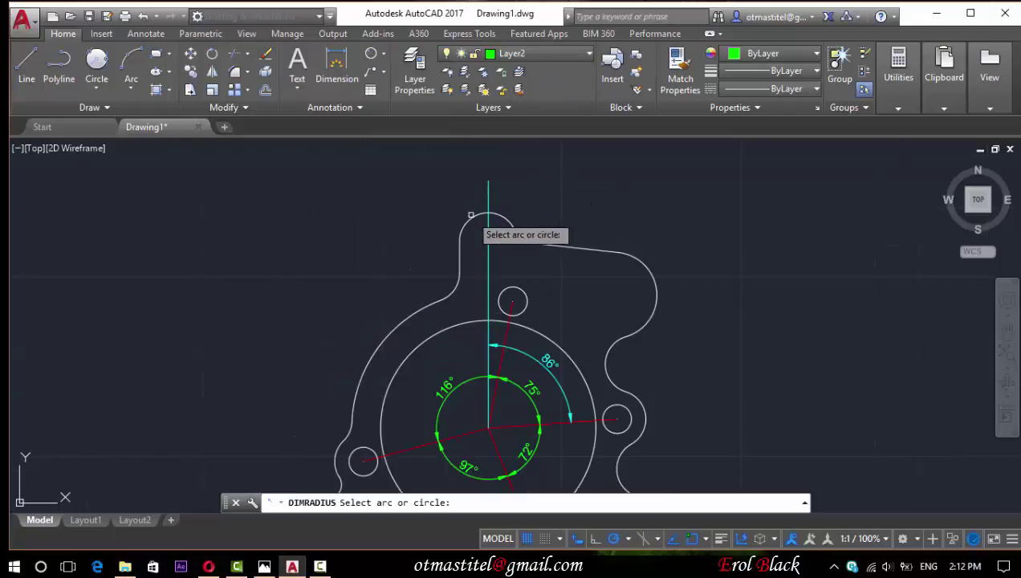
pyautogui.click(472, 211)
pyautogui.click(440, 213)
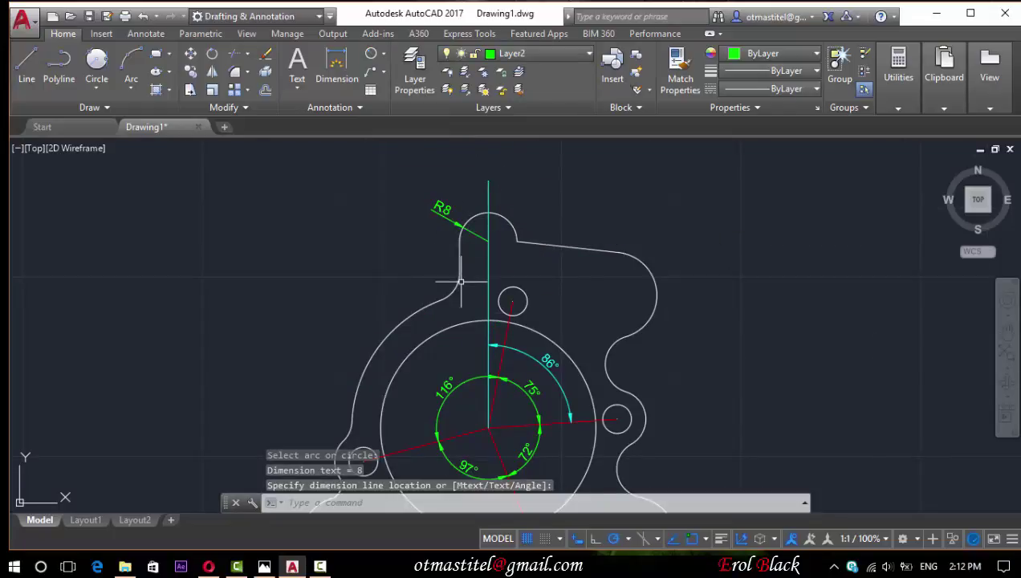
pyautogui.press('Return')
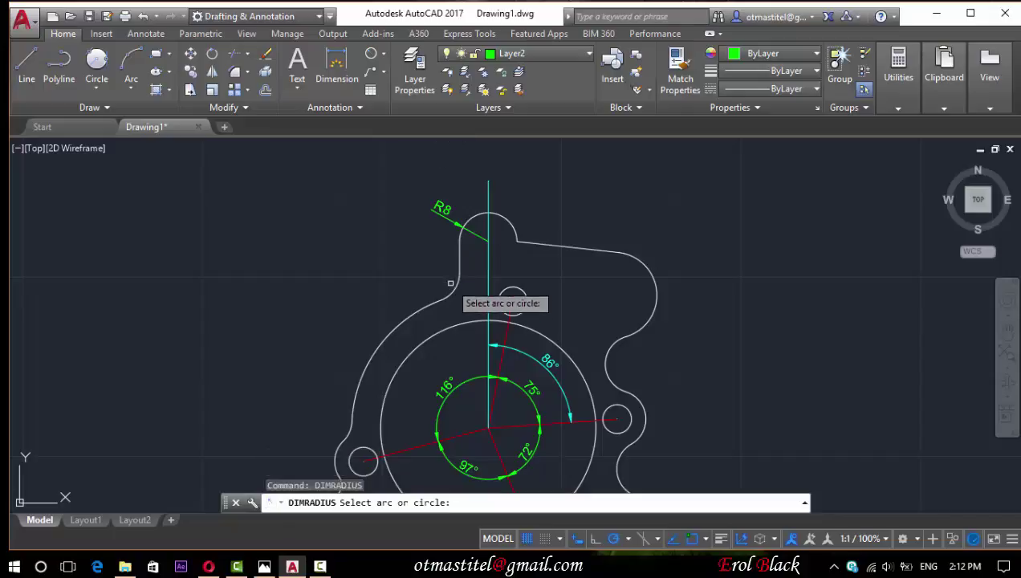
pyautogui.click(456, 288)
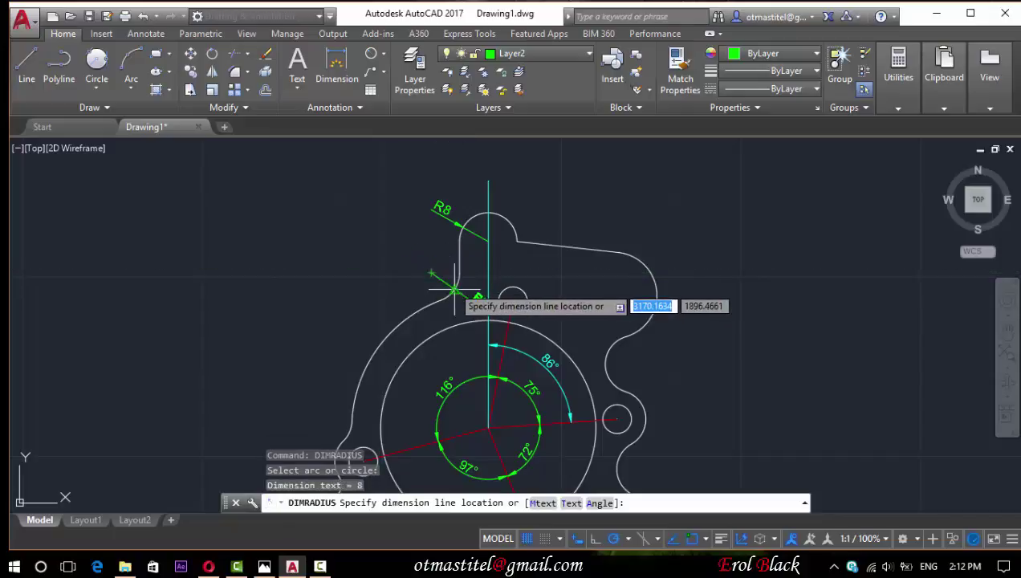
pyautogui.click(463, 283)
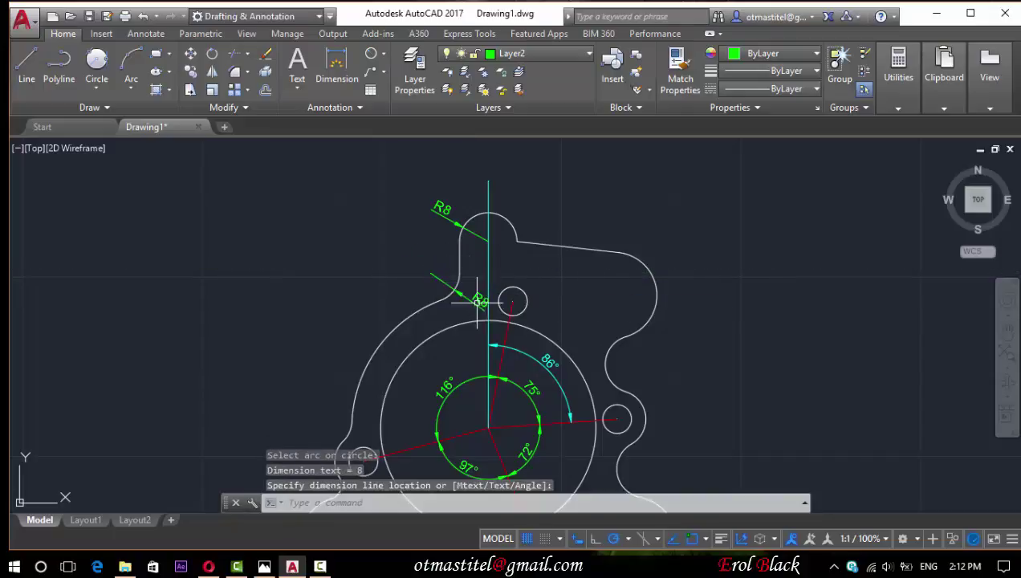
pyautogui.click(479, 302)
pyautogui.click(480, 298)
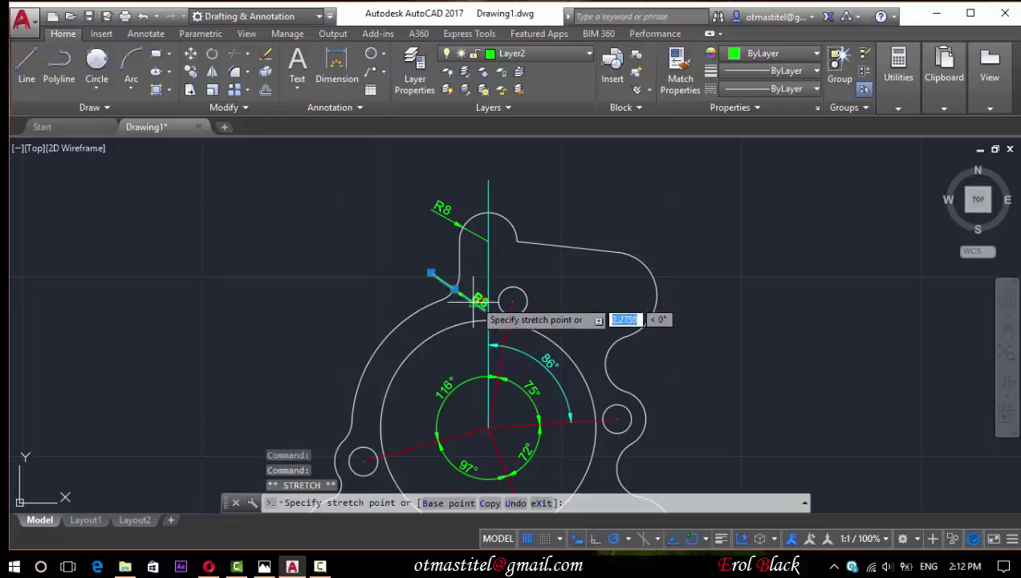
pyautogui.click(430, 274)
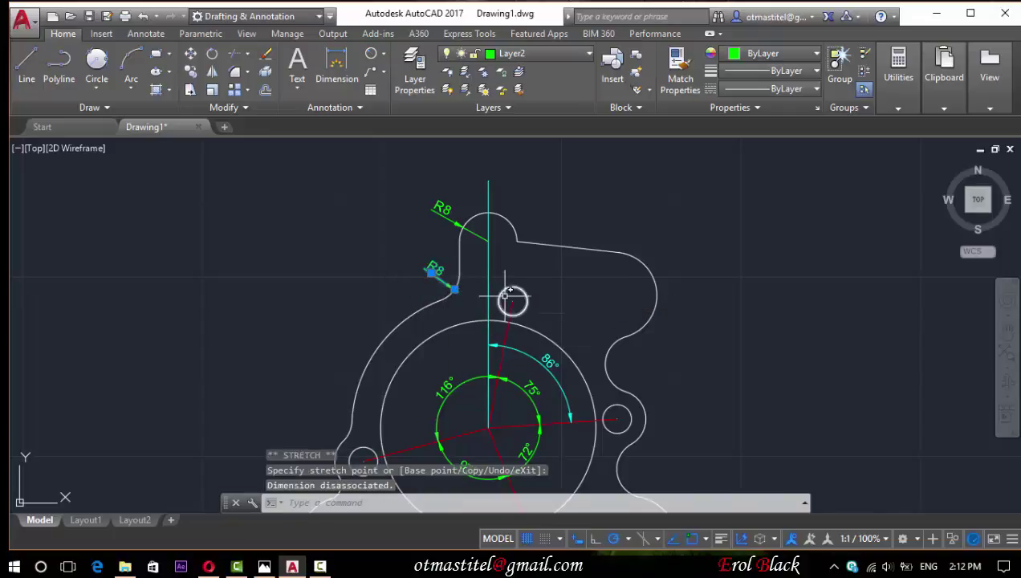
pyautogui.press('Escape')
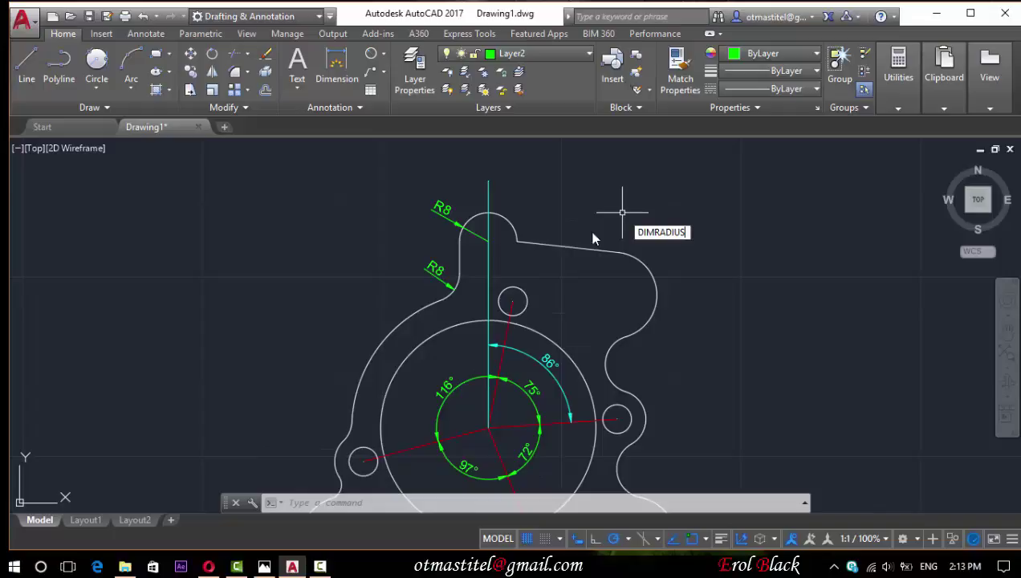
# Dimension the outer and inner large circles as R38 and R30.
pyautogui.press('Return')
pyautogui.click(440, 334)
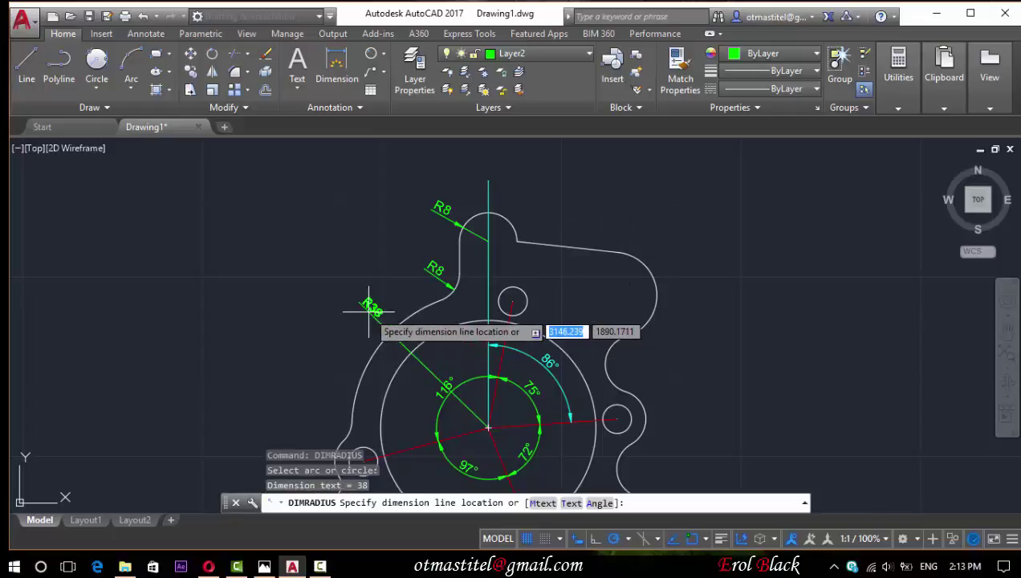
pyautogui.click(369, 309)
pyautogui.press('Return')
pyautogui.click(405, 355)
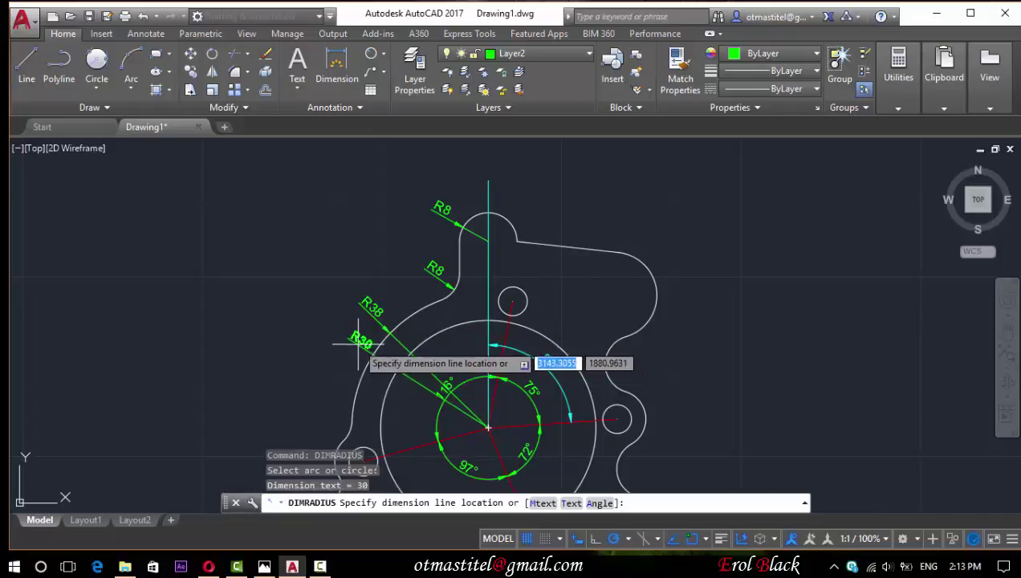
pyautogui.click(357, 337)
pyautogui.scroll(-2, 513, 265)
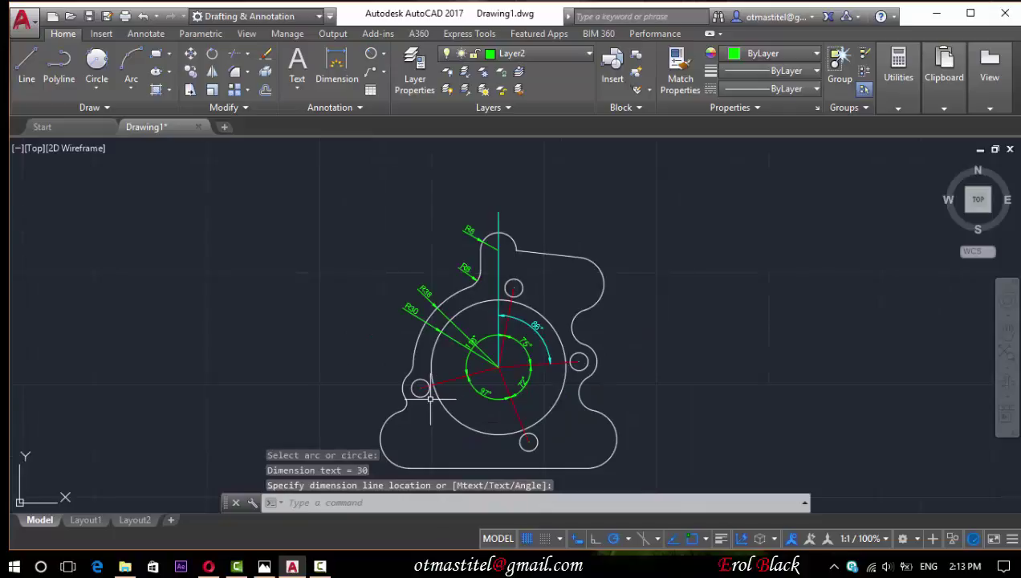
# Dimension the left lobe arc as R8 and the small fillet below it as R4.
pyautogui.press('Return')
pyautogui.scroll(3, 425, 393)
pyautogui.click(401, 357)
pyautogui.click(391, 347)
pyautogui.press('Return')
pyautogui.click(395, 431)
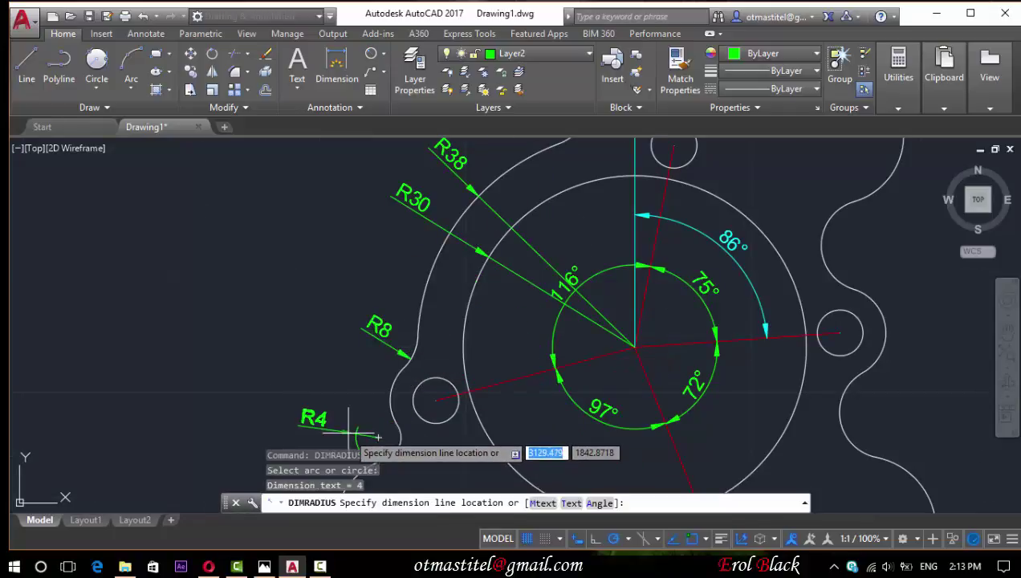
pyautogui.click(389, 442)
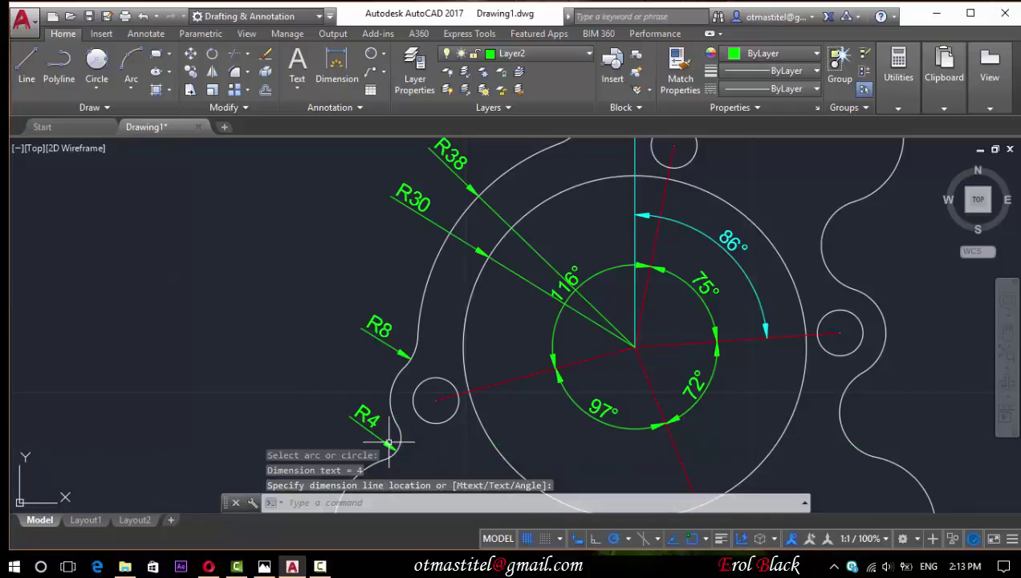
# Add an R4 radius dimension to the small left hole.
pyautogui.press('Return')
pyautogui.click(397, 396)
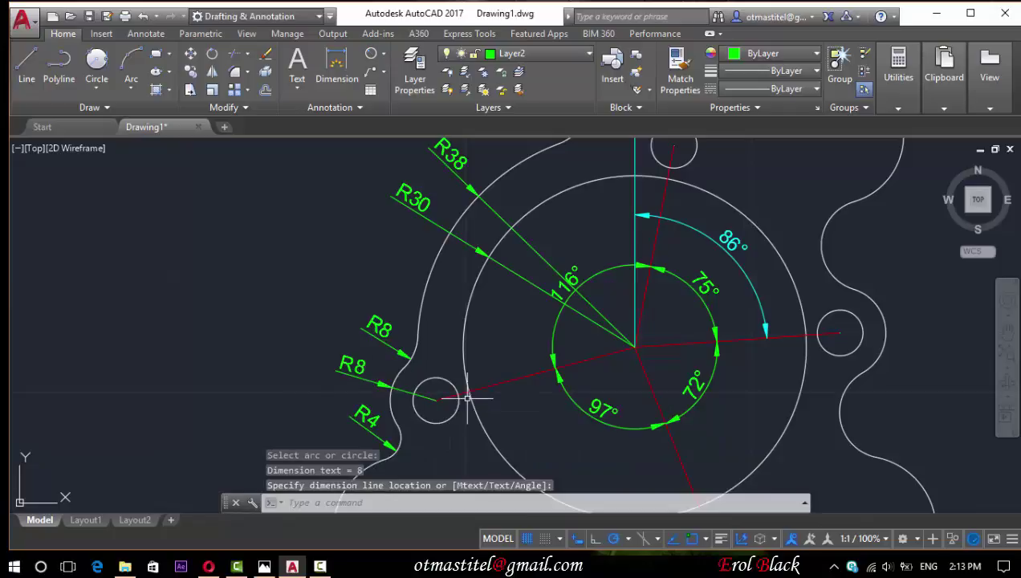
pyautogui.press('Return')
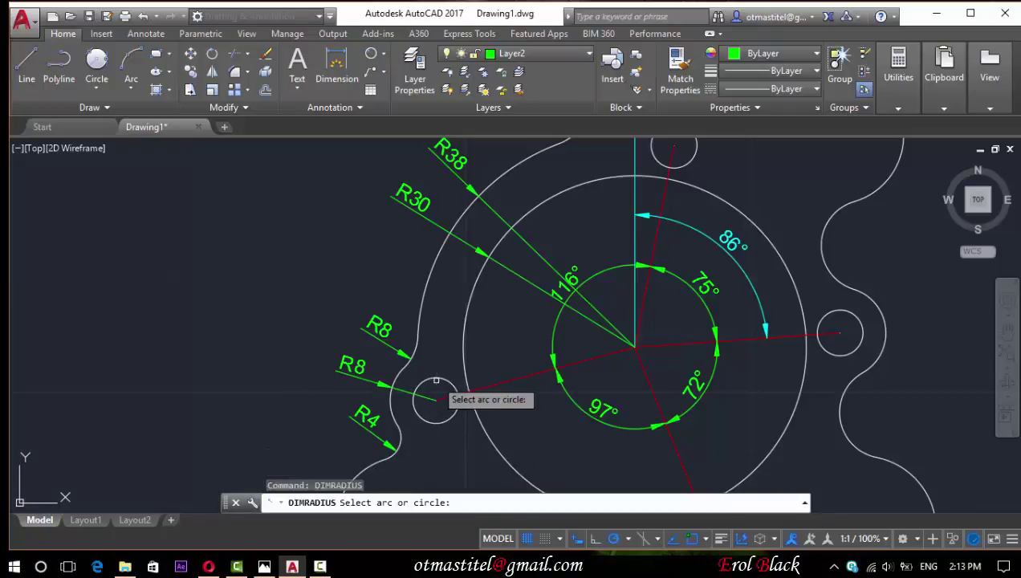
pyautogui.click(437, 378)
pyautogui.click(439, 367)
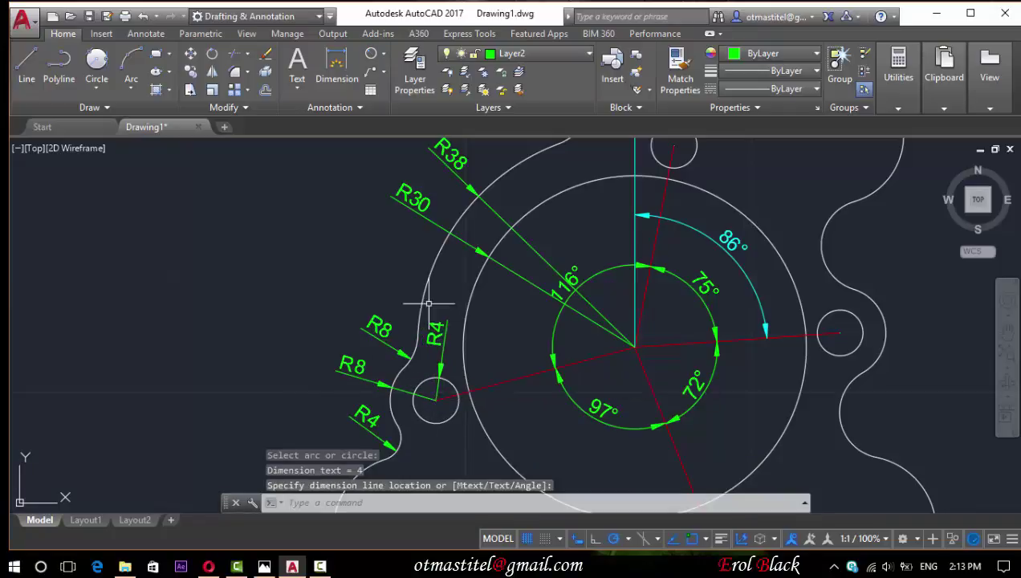
pyautogui.scroll(-3, 415, 276)
pyautogui.scroll(-2, 459, 278)
pyautogui.scroll(2, 429, 367)
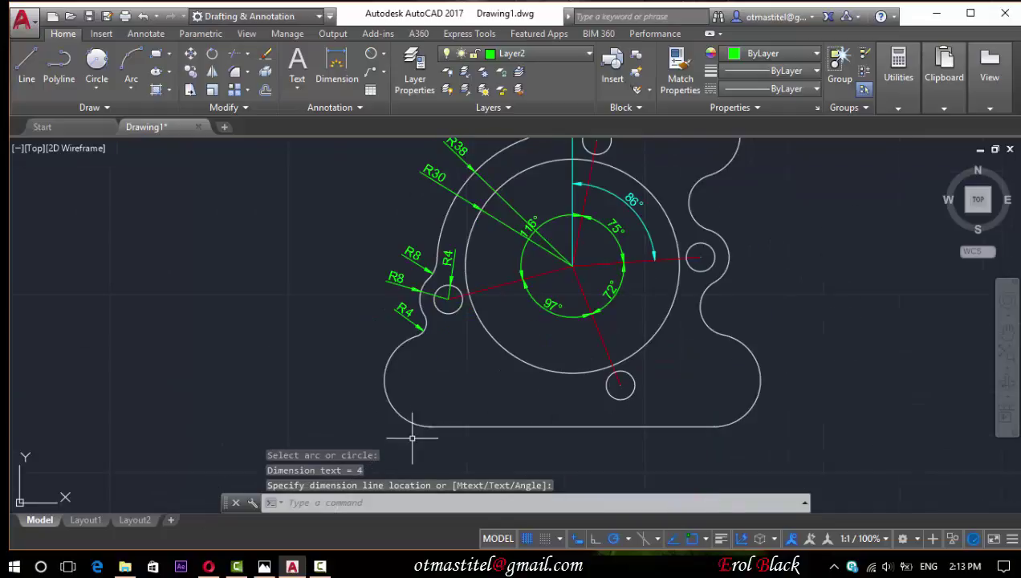
# Dimension the lower-left outer arc with its R13 radius.
pyautogui.press('Return')
pyautogui.click(387, 379)
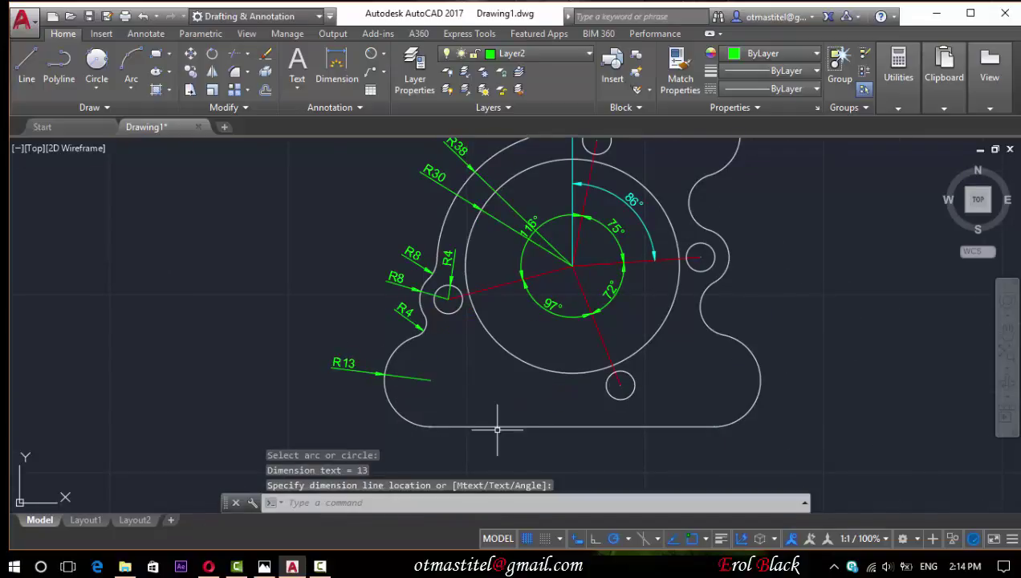
pyautogui.scroll(-2, 493, 384)
pyautogui.scroll(2, 648, 389)
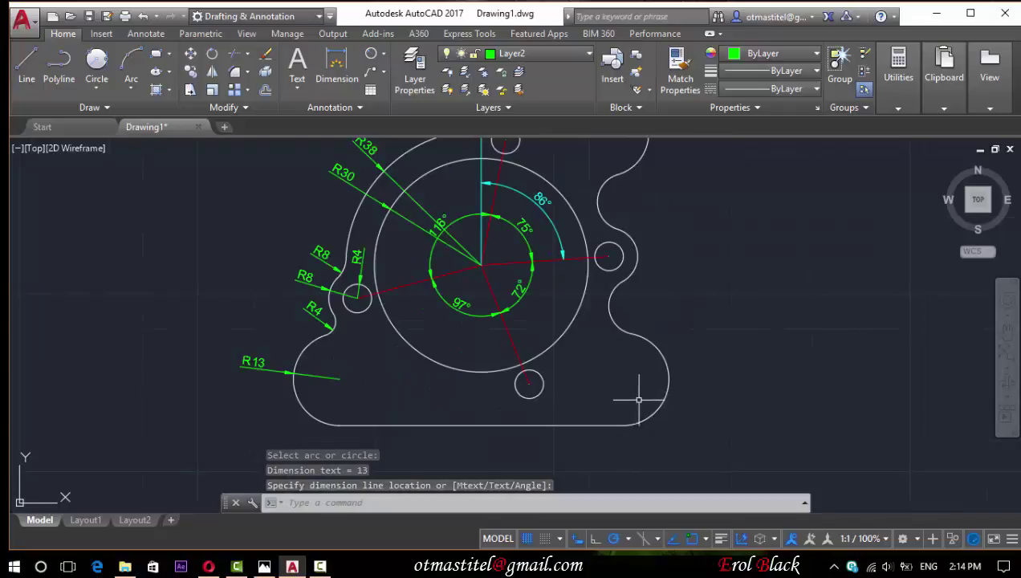
pyautogui.scroll(-2, 646, 397)
pyautogui.scroll(1, 678, 337)
# Add R8 radius dimensions to the lower-right arc, the right hole arc and the upper-right notch.
pyautogui.press('Return')
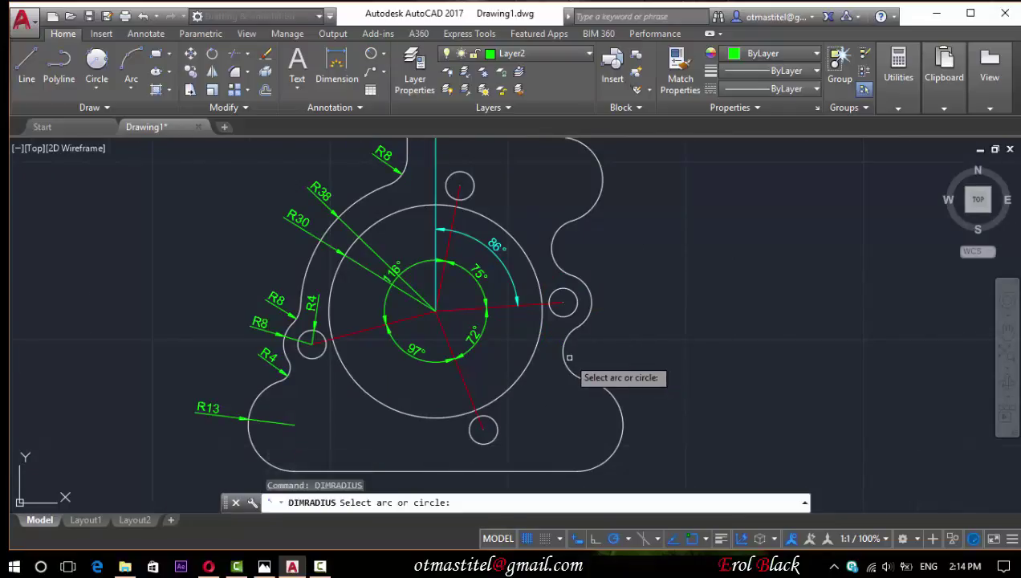
pyautogui.click(564, 356)
pyautogui.click(610, 343)
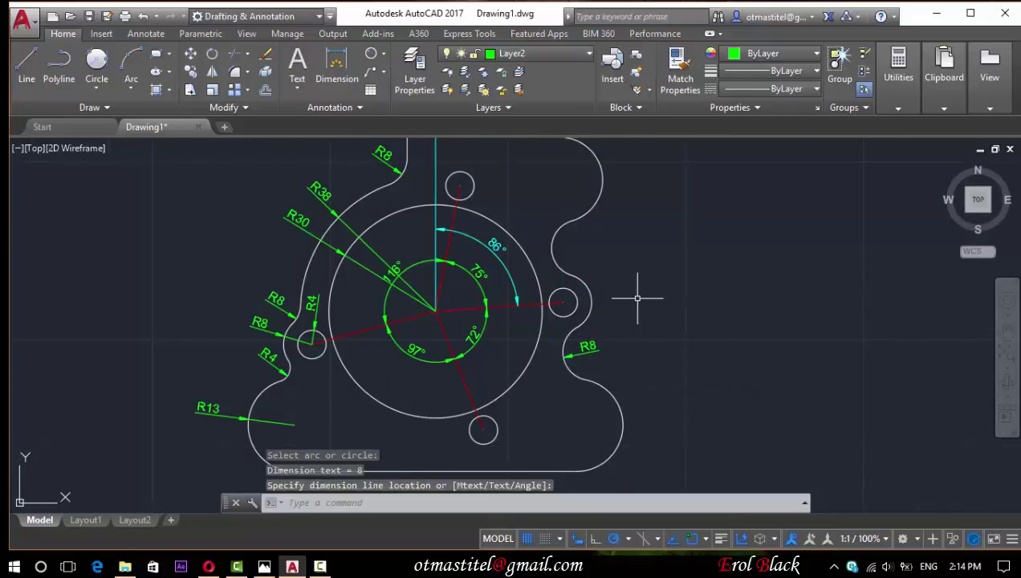
pyautogui.press('Return')
pyautogui.click(576, 303)
pyautogui.click(614, 298)
pyautogui.press('Return')
pyautogui.click(552, 247)
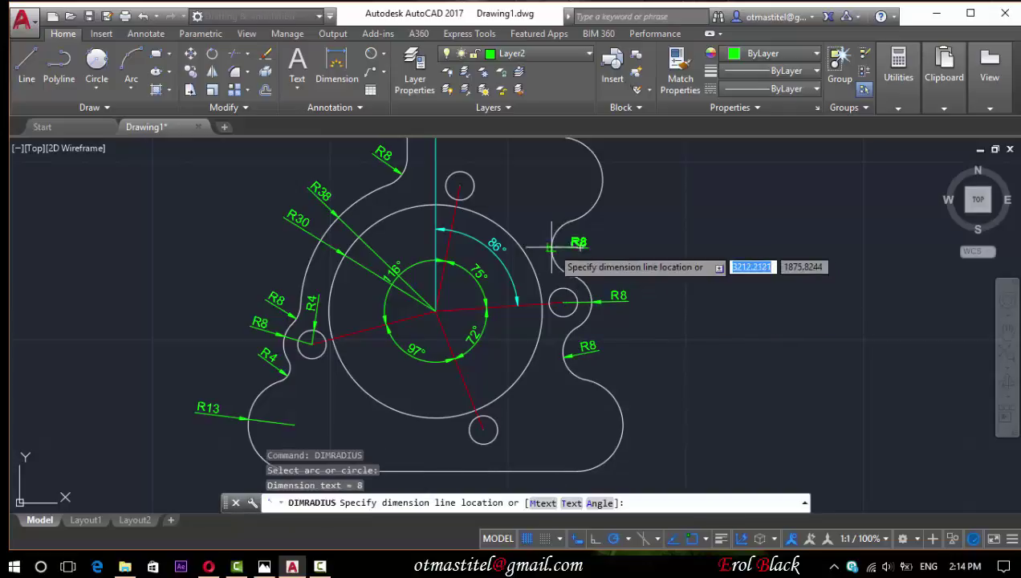
pyautogui.click(557, 249)
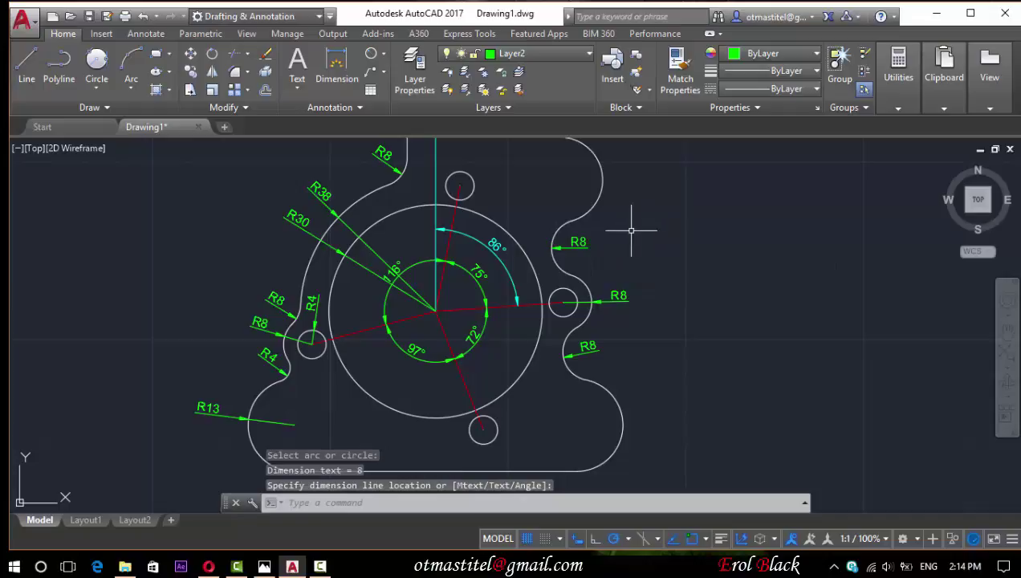
# Dimension the upper-right outer arc as R12 and reposition the view over the plate.
pyautogui.press('Return')
pyautogui.click(600, 177)
pyautogui.click(614, 196)
pyautogui.scroll(-2, 666, 259)
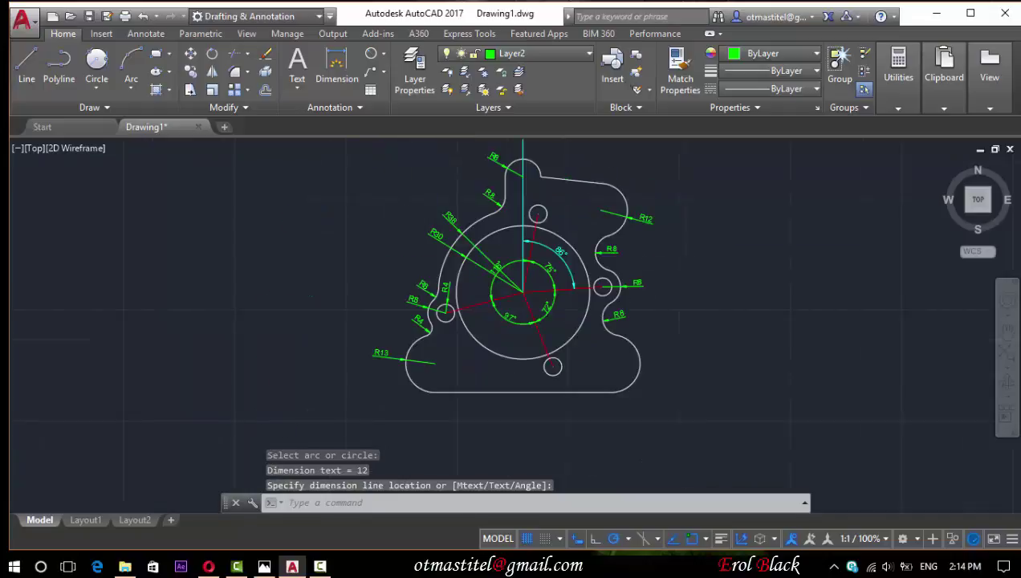
pyautogui.moveTo(666, 145); pyautogui.dragTo(666, 177, button='middle')
pyautogui.scroll(2, 670, 200)
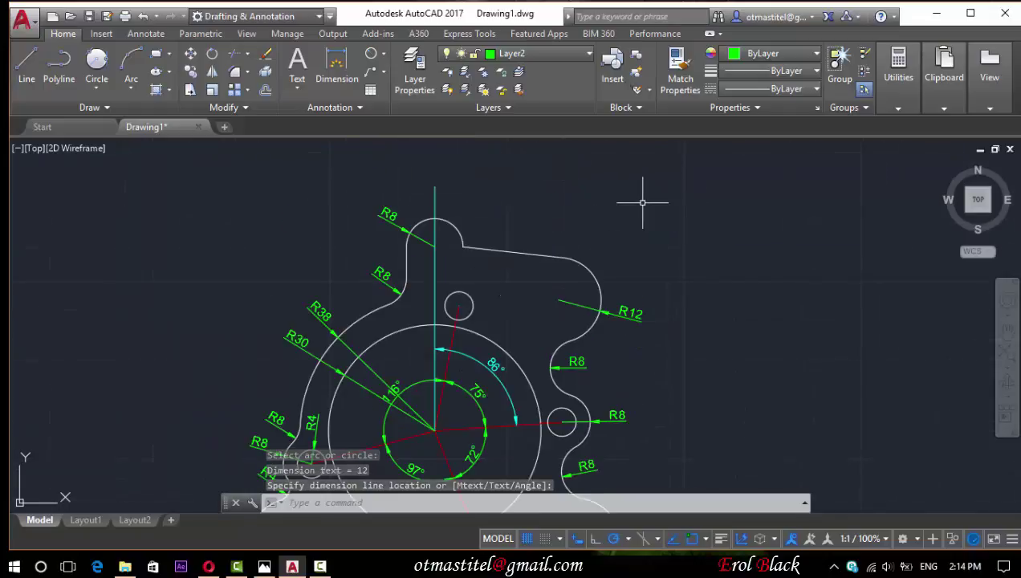
pyautogui.scroll(-2, 592, 184)
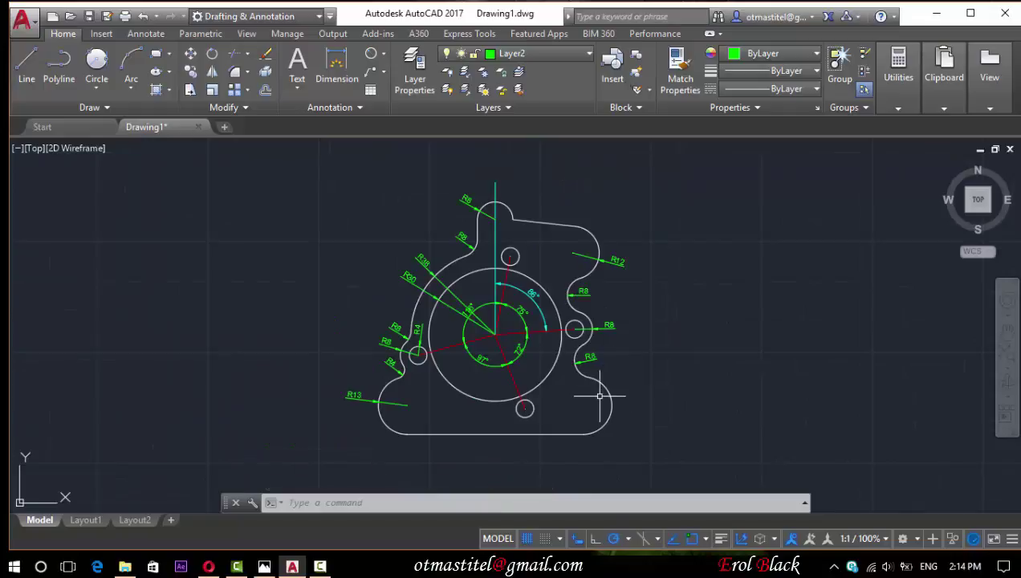
# Add an aligned 22 dimension down the vertical centre line beside the top boss.
pyautogui.scroll(2, 543, 186)
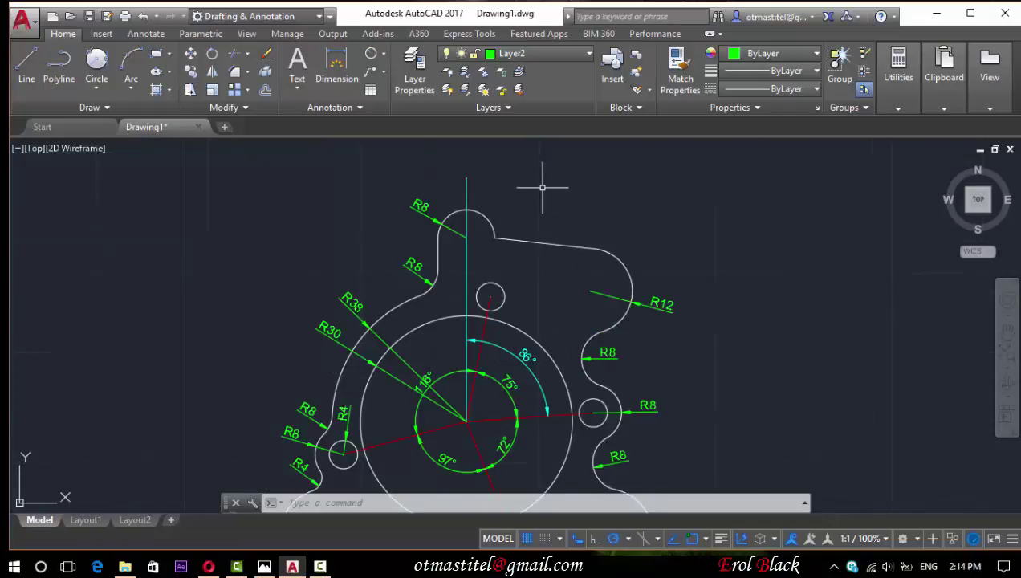
pyautogui.click(378, 54)
pyautogui.click(398, 105)
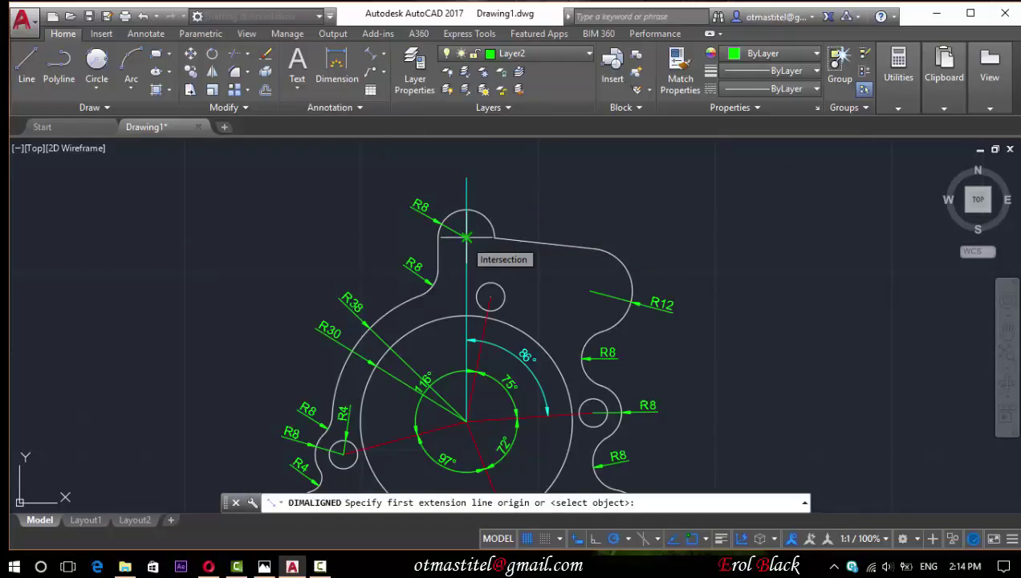
pyautogui.click(465, 236)
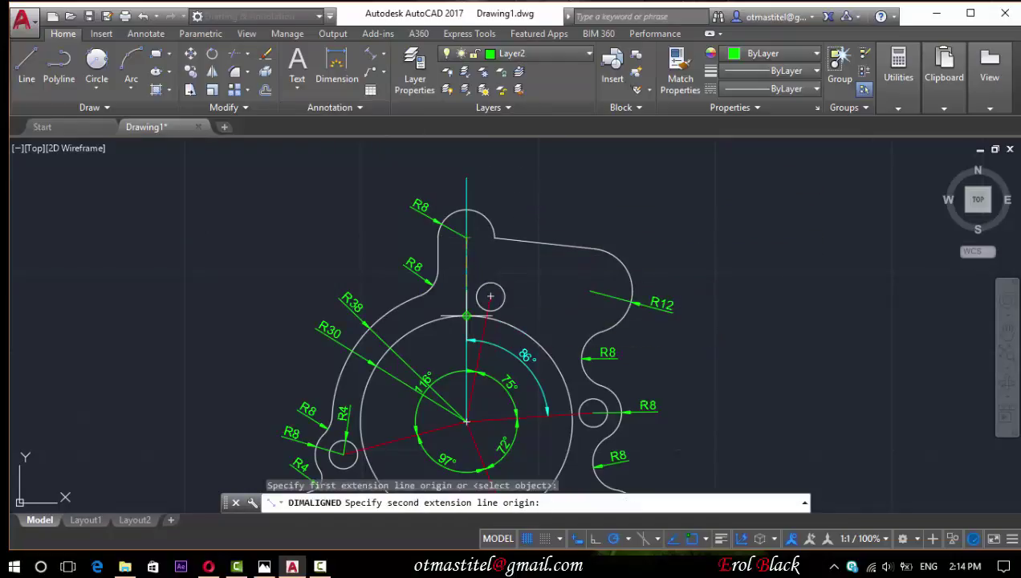
pyautogui.click(465, 315)
pyautogui.click(454, 281)
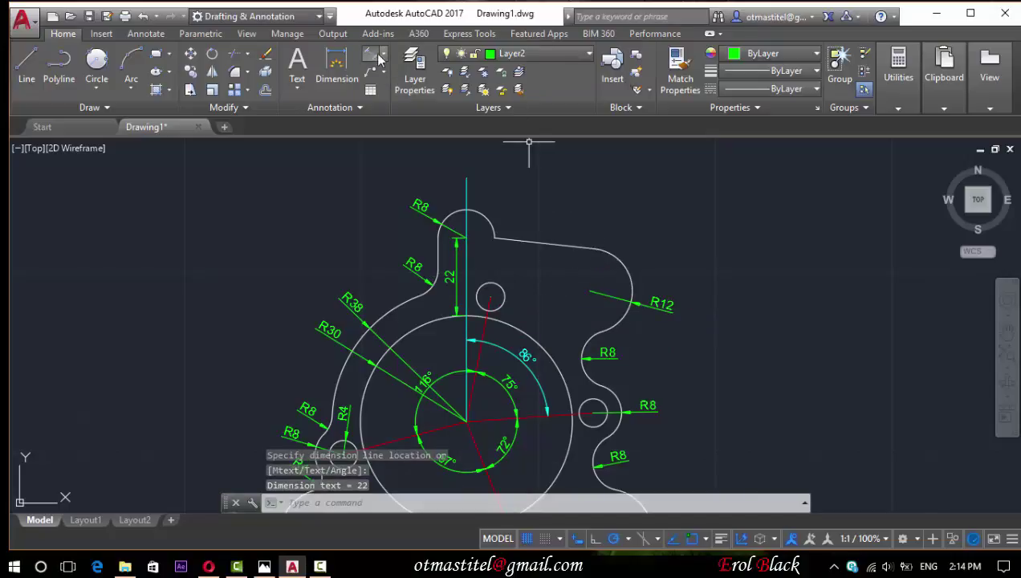
# Add a linear 35 dimension from the top intersection to the right end of the top edge.
pyautogui.press('Return')
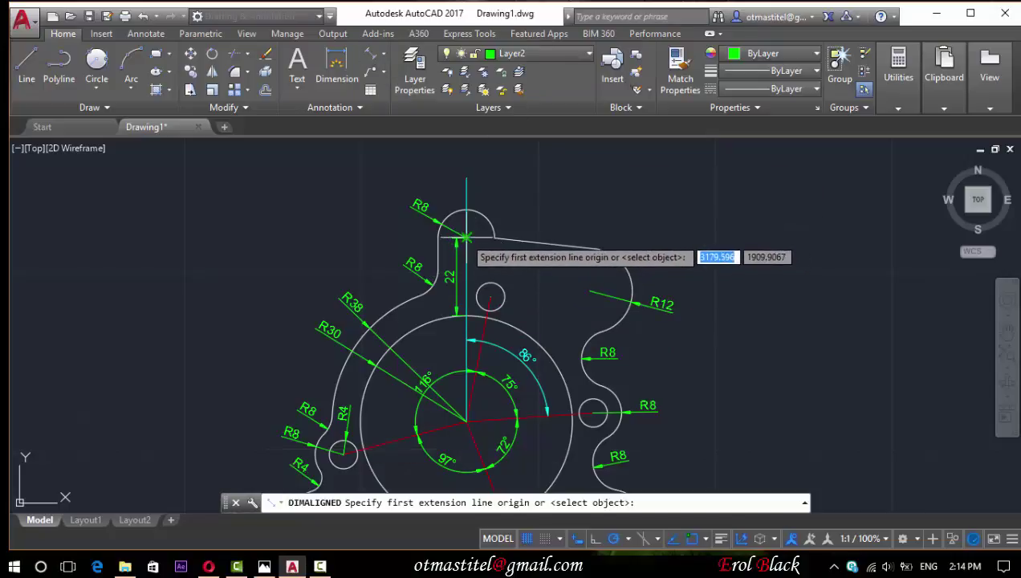
pyautogui.click(465, 237)
pyautogui.click(591, 289)
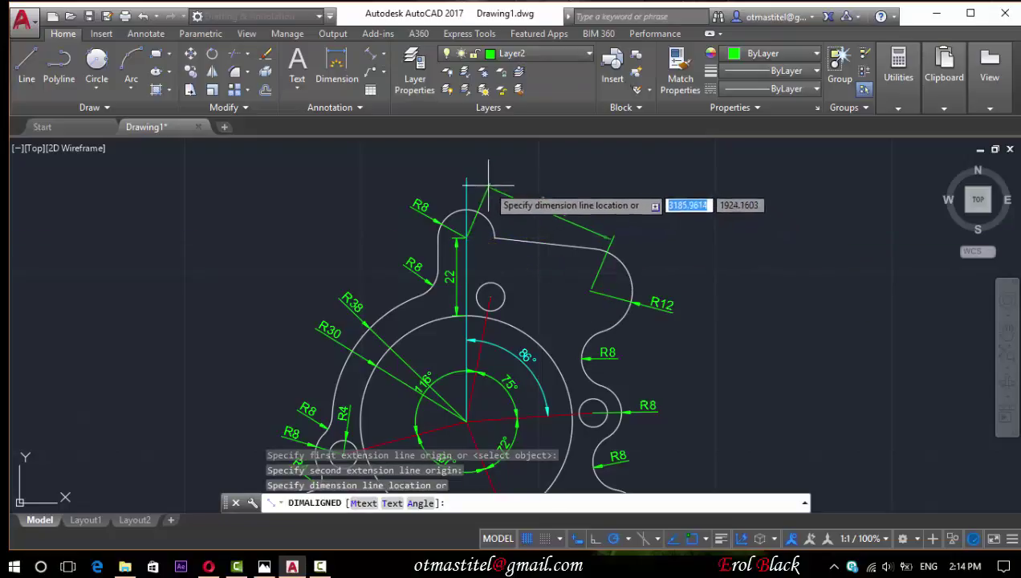
pyautogui.click(379, 53)
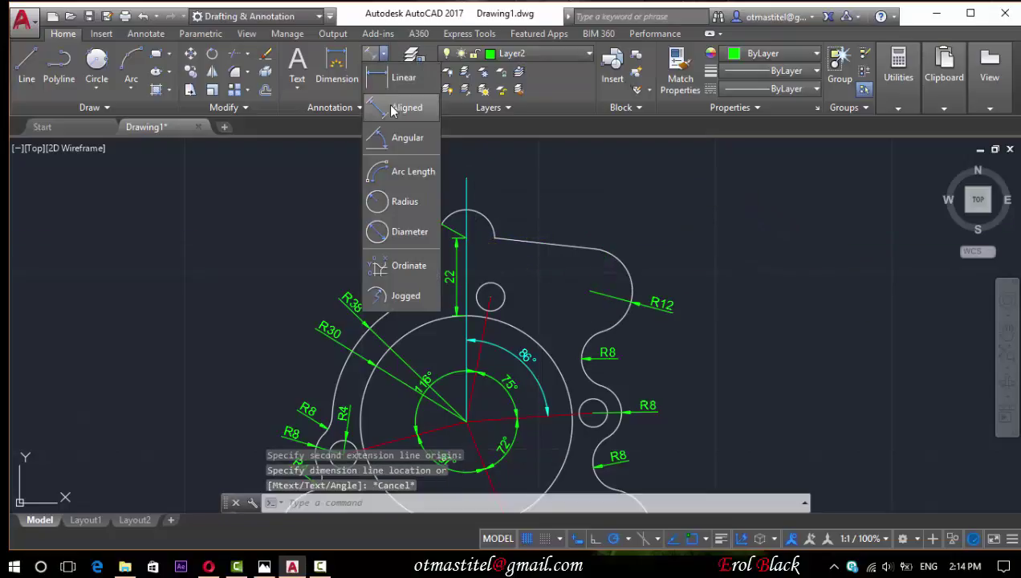
pyautogui.click(405, 77)
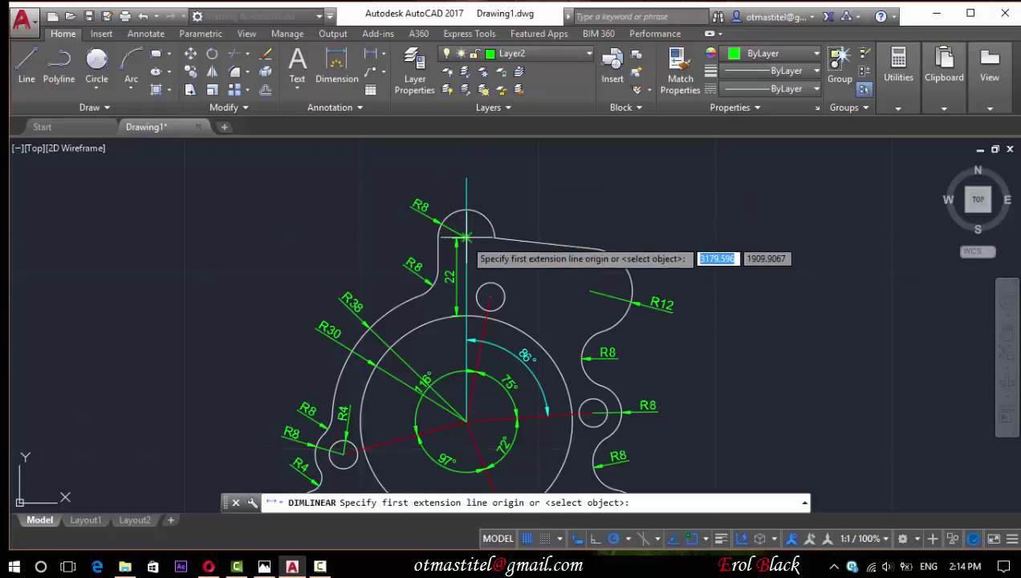
pyautogui.click(466, 237)
pyautogui.click(590, 289)
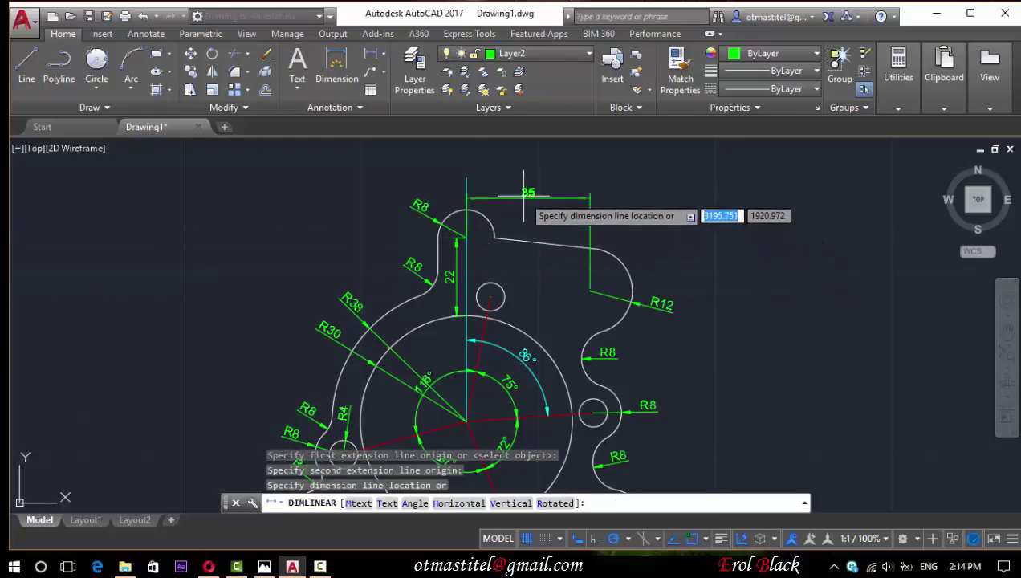
pyautogui.click(469, 178)
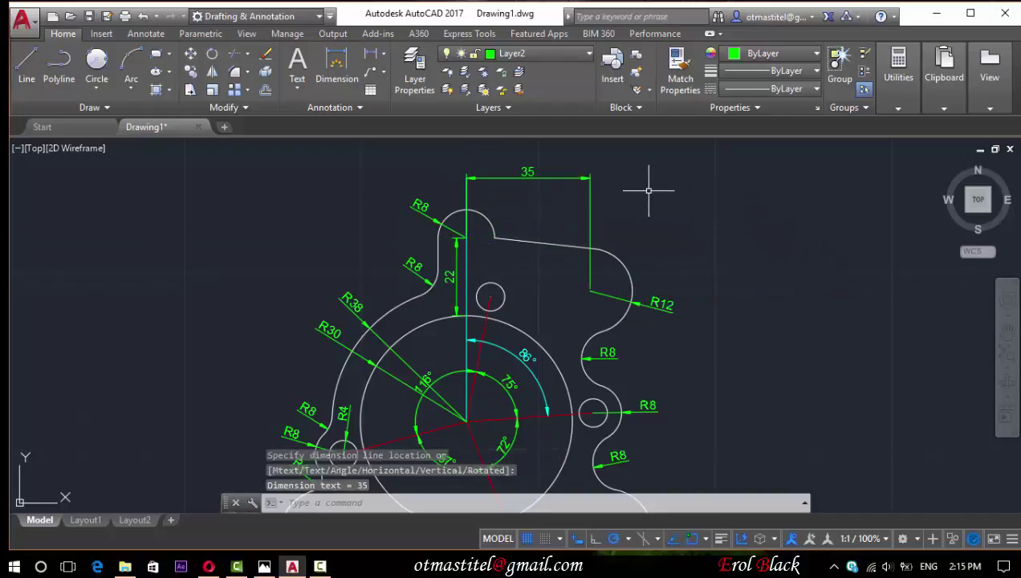
# Make Layer3 current and begin a reference line at the top intersection.
pyautogui.press('Escape')
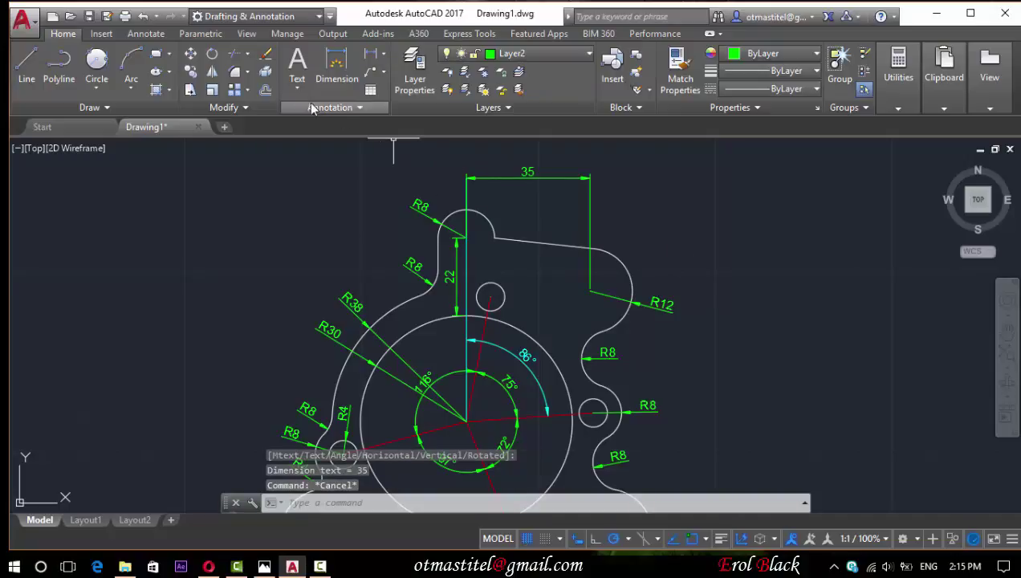
pyautogui.press('Escape')
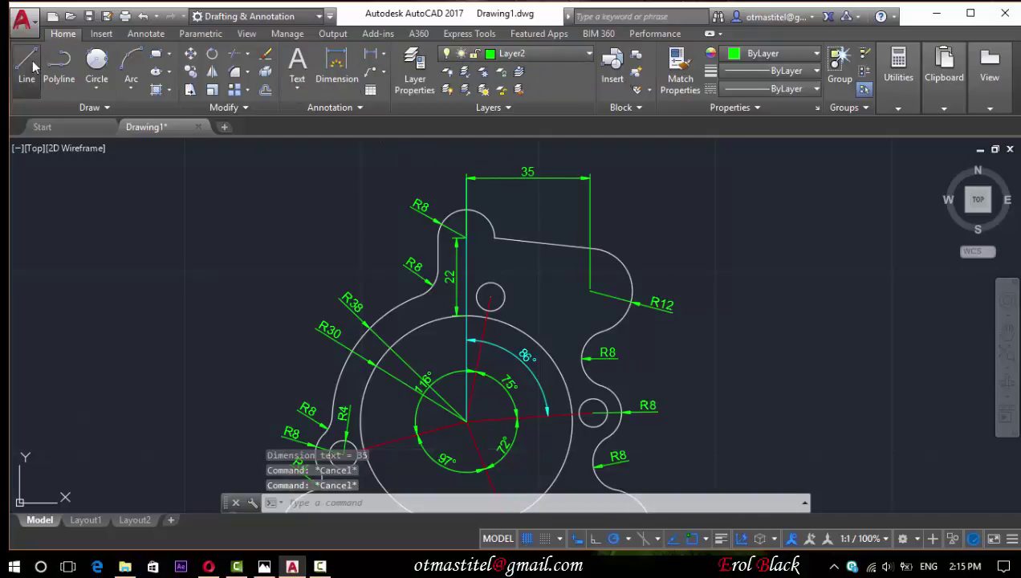
pyautogui.click(27, 65)
pyautogui.click(541, 54)
pyautogui.click(481, 143)
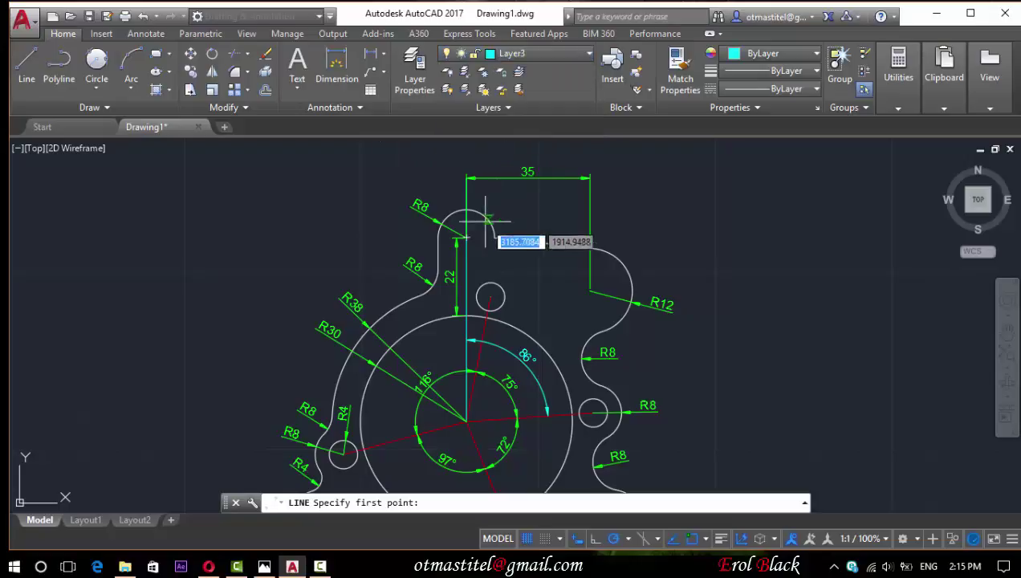
pyautogui.click(466, 237)
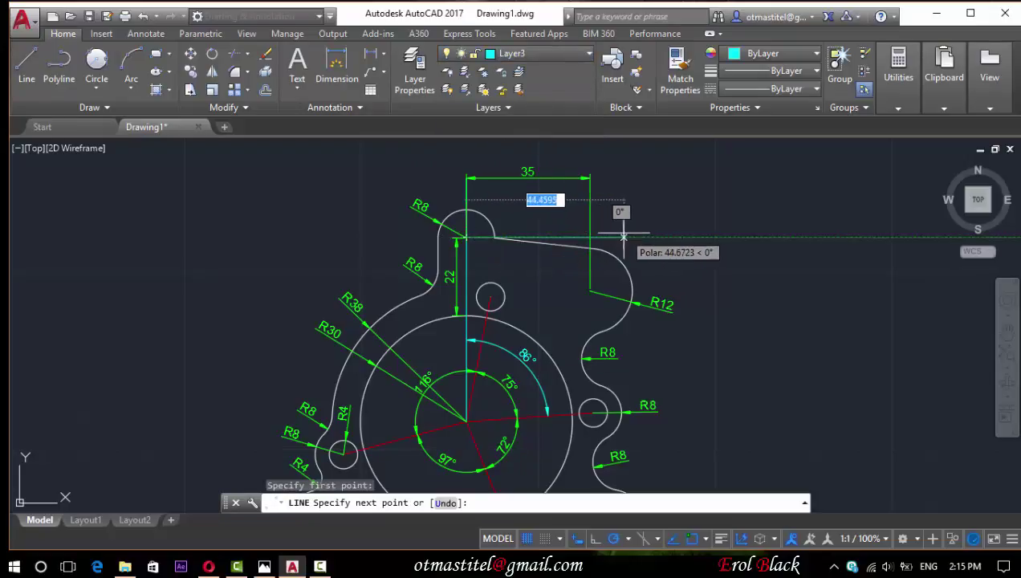
# Dimension the 6° angle between the horizontal reference line and the sloping top edge.
pyautogui.press('Escape')
pyautogui.scroll(4, 695, 233)
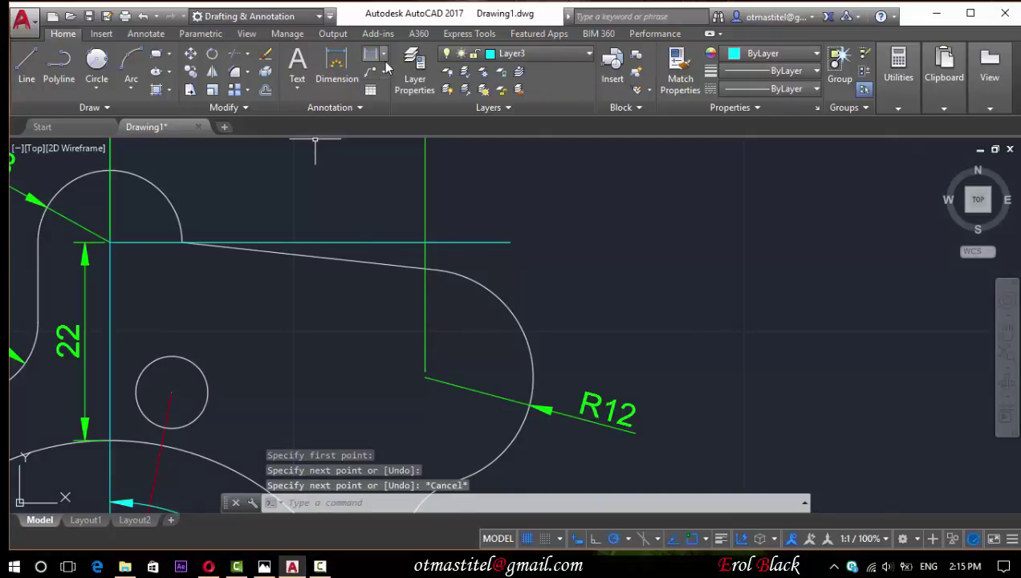
pyautogui.click(383, 55)
pyautogui.click(385, 138)
pyautogui.click(377, 262)
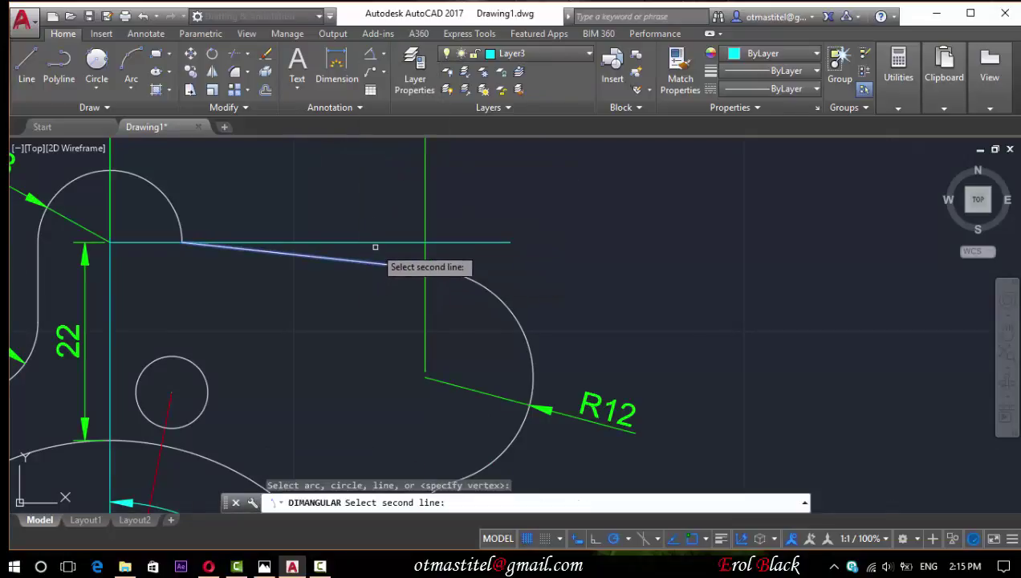
pyautogui.click(377, 240)
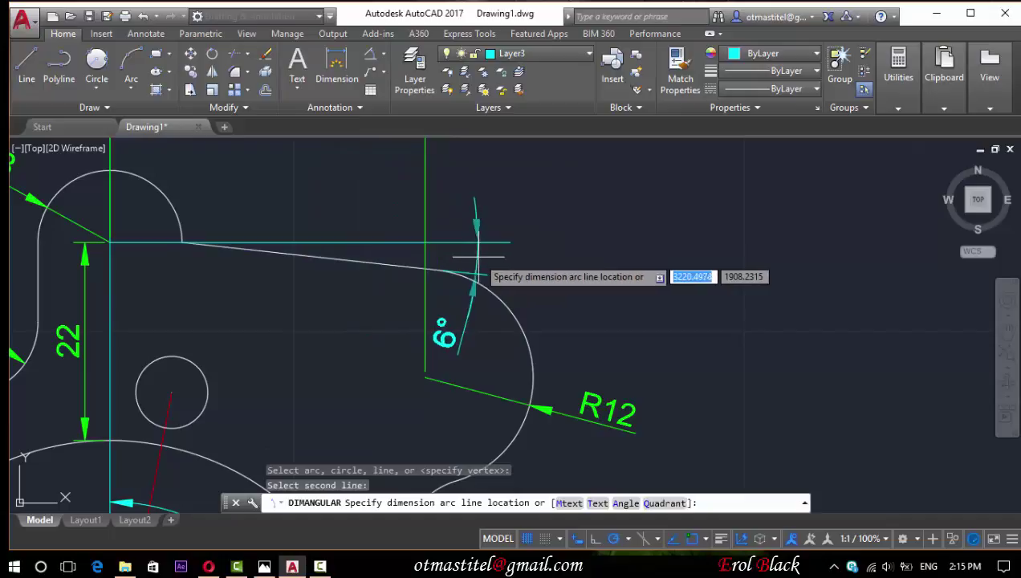
pyautogui.click(554, 258)
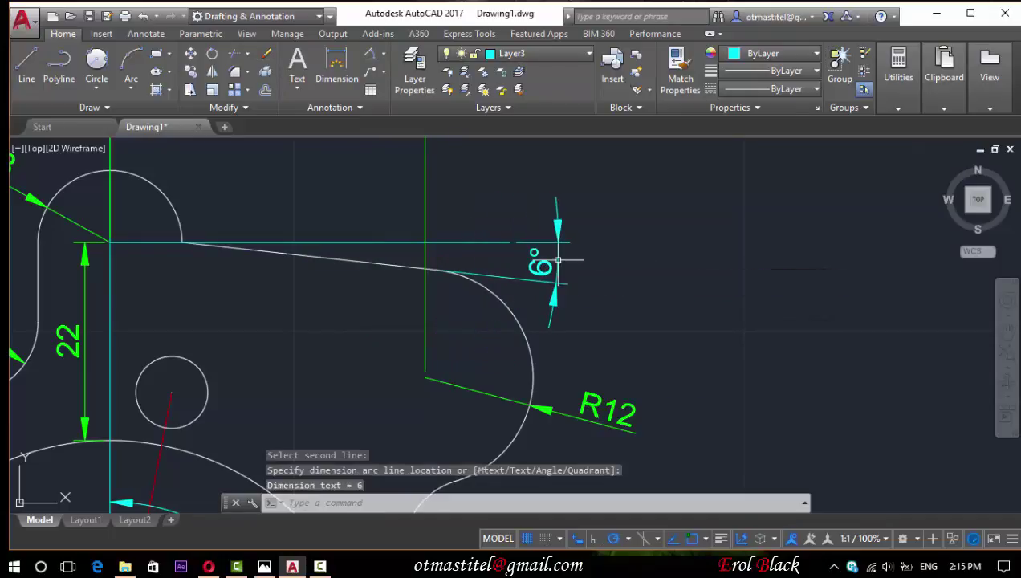
pyautogui.scroll(-2, 654, 198)
pyautogui.scroll(-2, 650, 193)
pyautogui.scroll(-2, 691, 190)
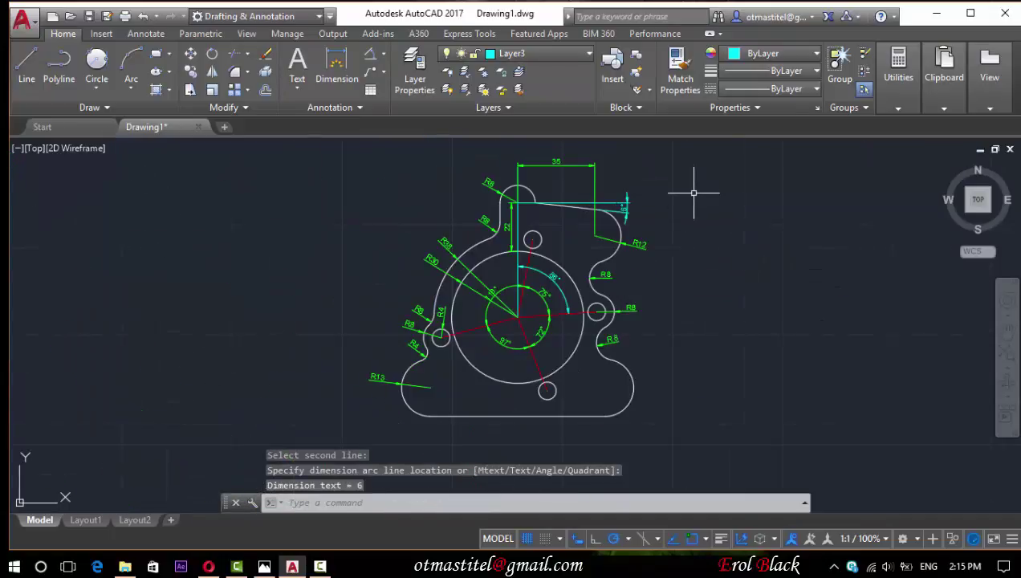
pyautogui.press('Escape')
pyautogui.scroll(4, 660, 181)
# Move the reference line and the 6° dimension onto Layer3.
pyautogui.click(608, 265)
pyautogui.click(523, 239)
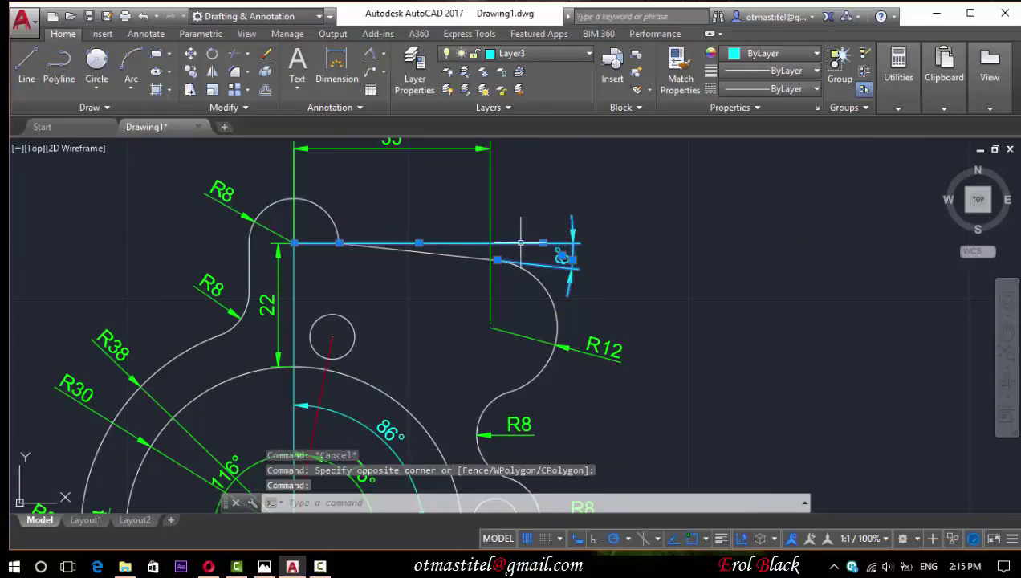
pyautogui.click(522, 53)
pyautogui.click(514, 143)
pyautogui.press('Escape')
pyautogui.scroll(-2, 714, 207)
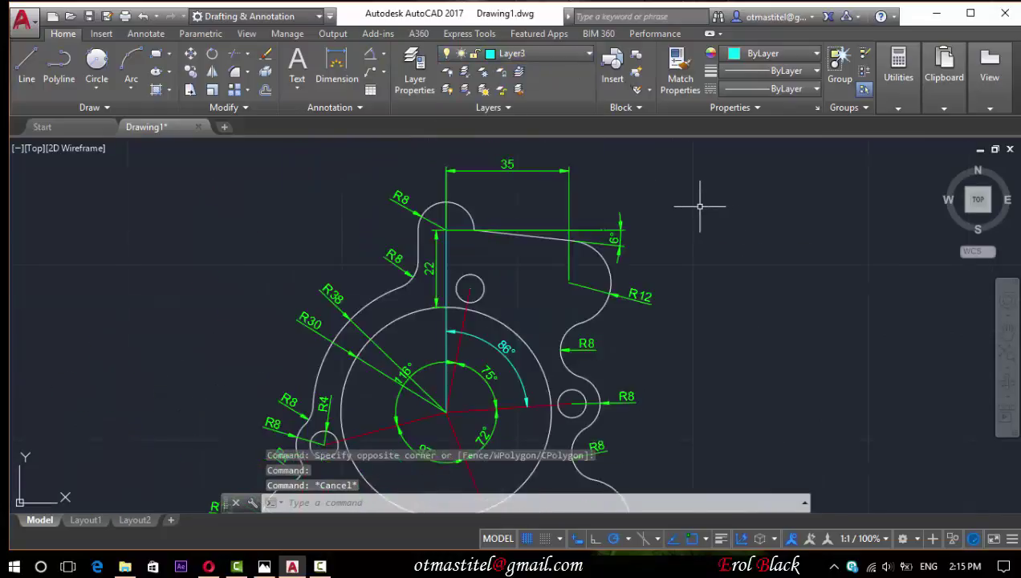
pyautogui.scroll(-2, 695, 205)
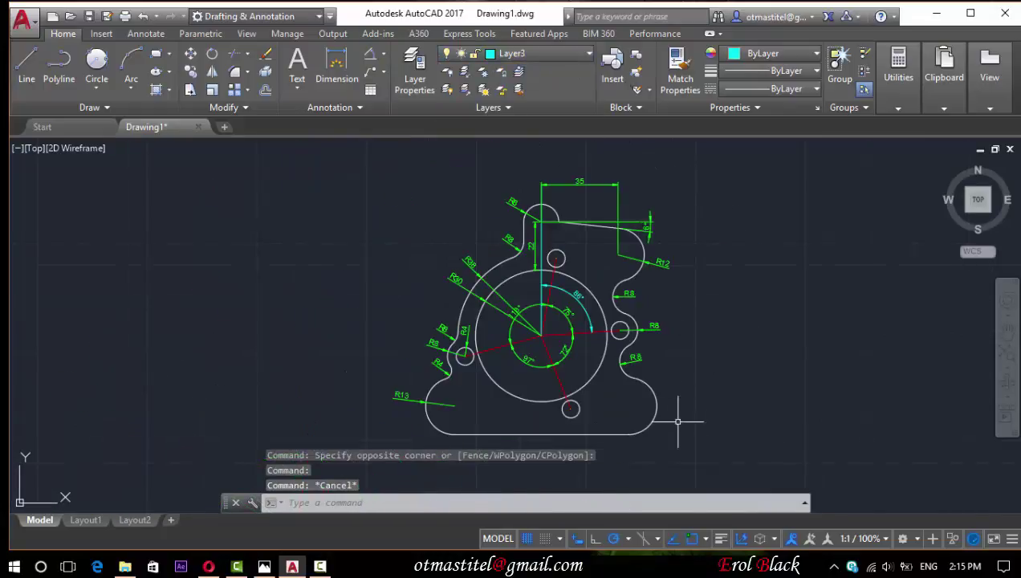
pyautogui.scroll(3, 676, 438)
pyautogui.scroll(-2, 675, 321)
pyautogui.scroll(2, 670, 305)
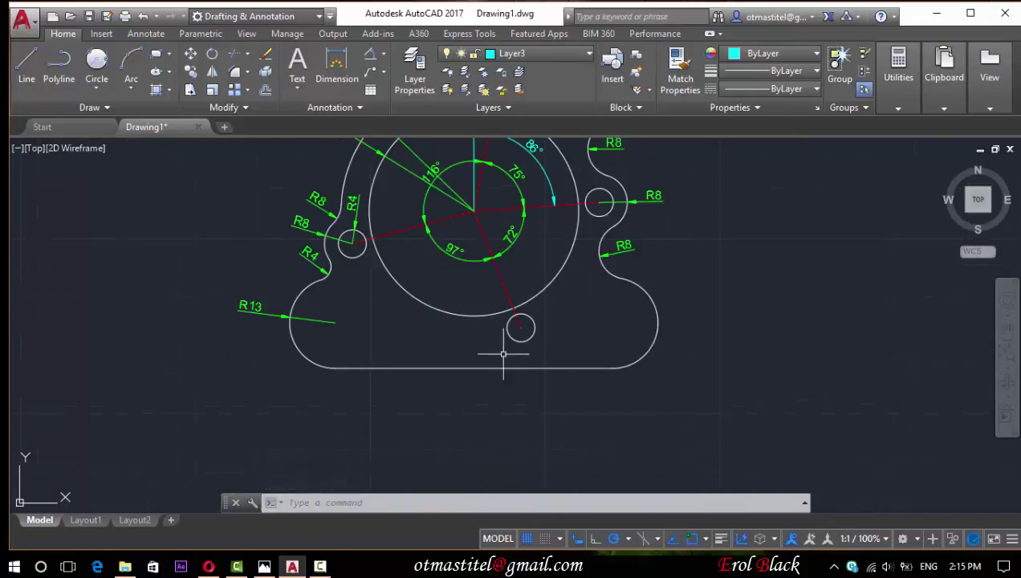
# Begin a linear dimension along the plate's bottom edge, then abandon it.
pyautogui.click(384, 56)
pyautogui.click(403, 78)
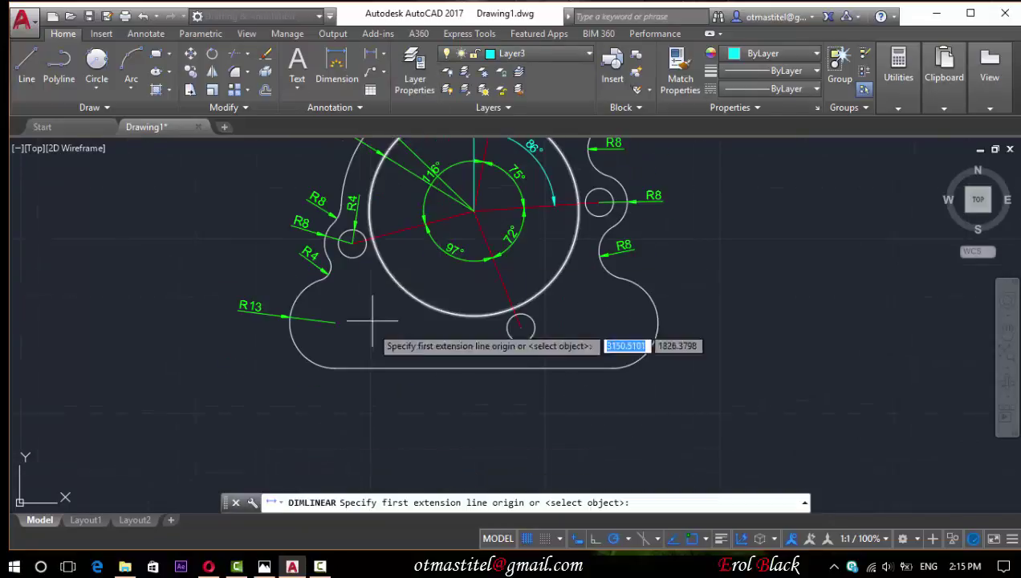
pyautogui.click(336, 367)
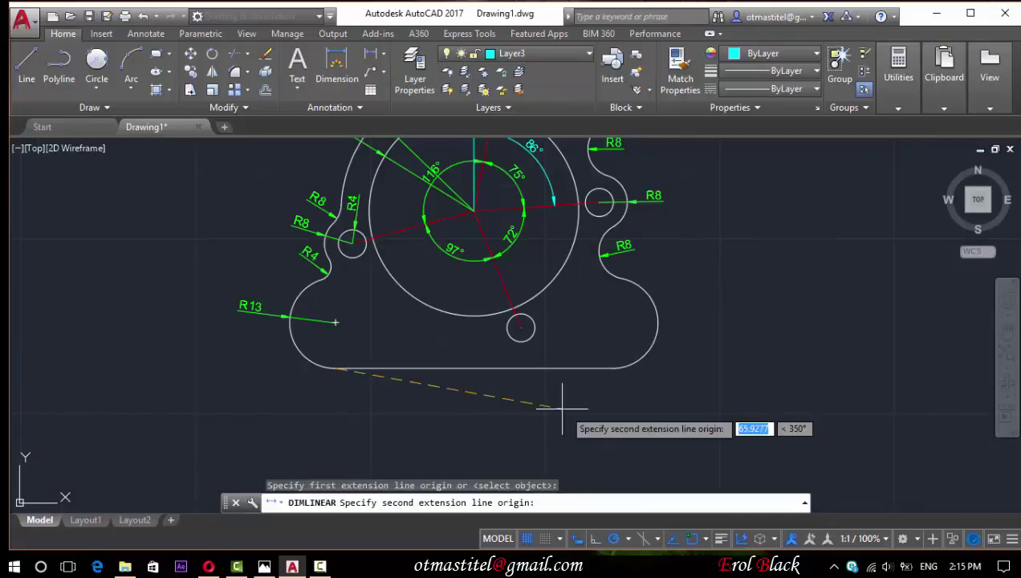
pyautogui.click(614, 367)
pyautogui.press('Escape')
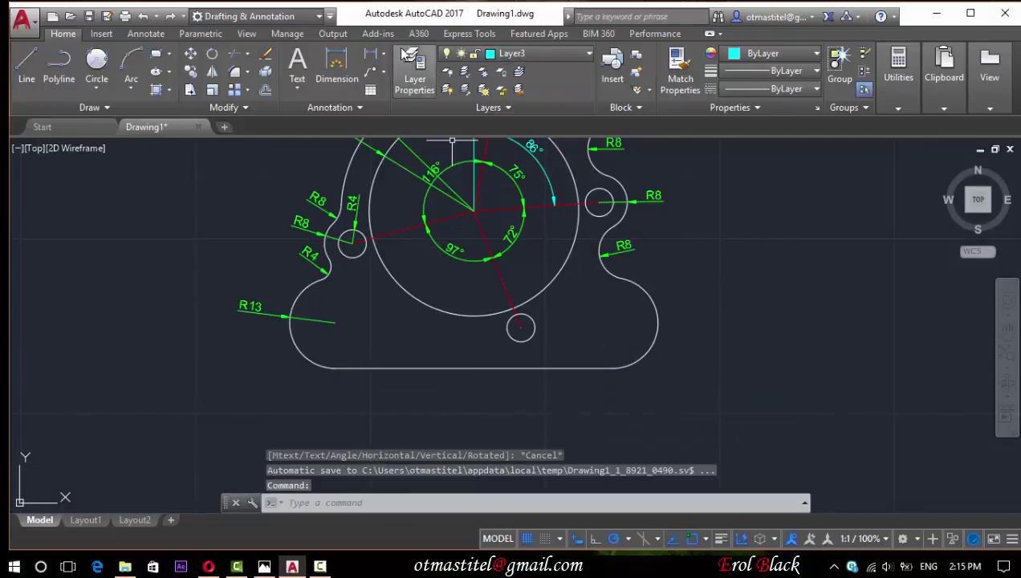
# Set the ISO-25 dimension style's linear precision to 0.0.
pyautogui.click(337, 115)
pyautogui.click(365, 143)
pyautogui.click(358, 301)
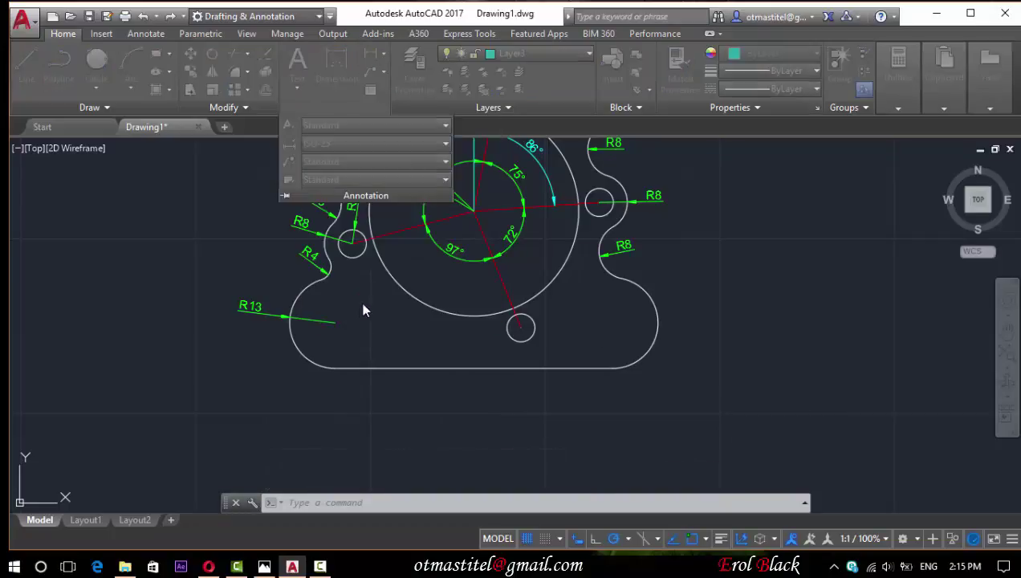
pyautogui.click(659, 255)
pyautogui.click(357, 126)
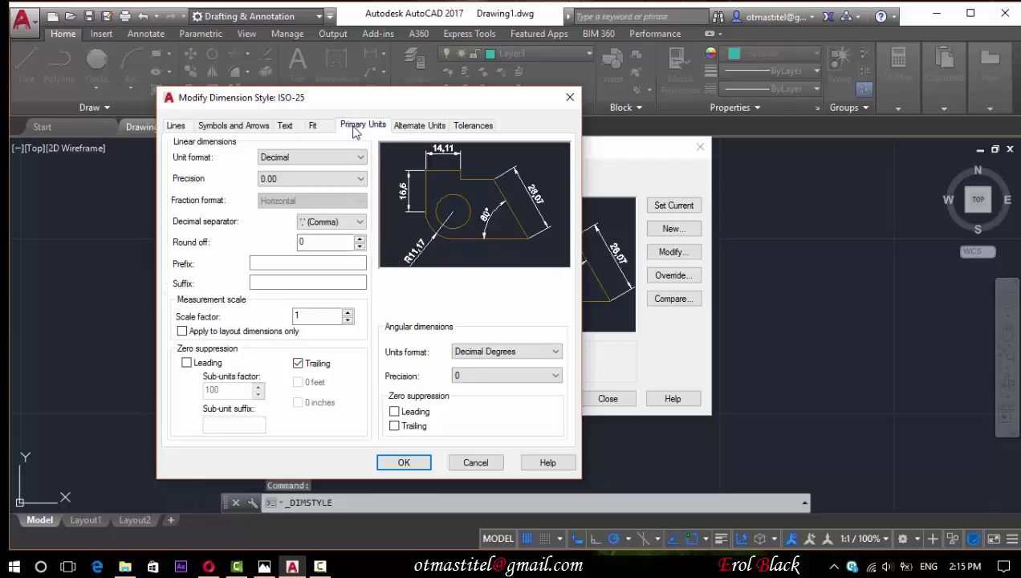
pyautogui.click(287, 175)
pyautogui.click(280, 198)
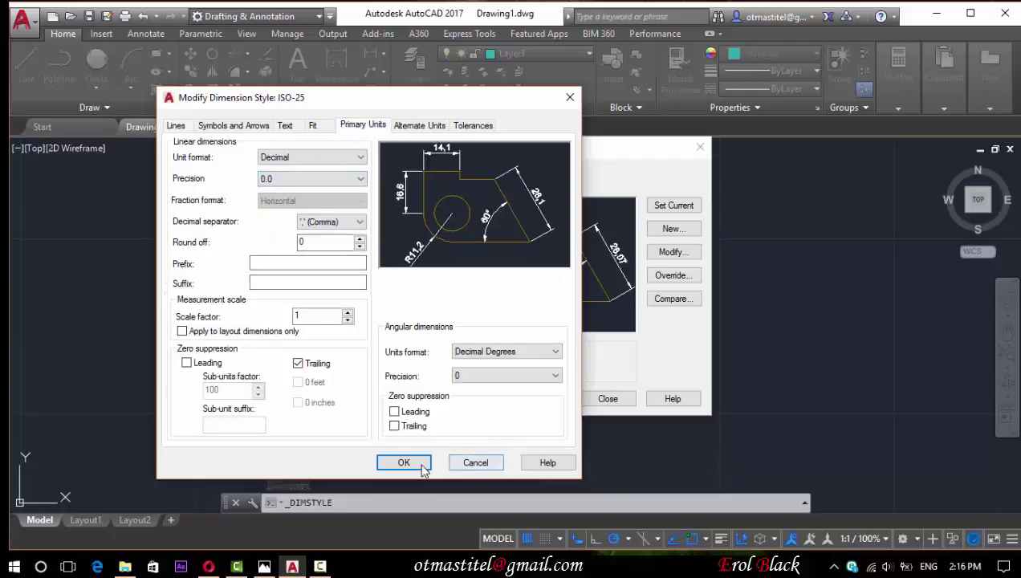
pyautogui.click(423, 466)
pyautogui.click(606, 399)
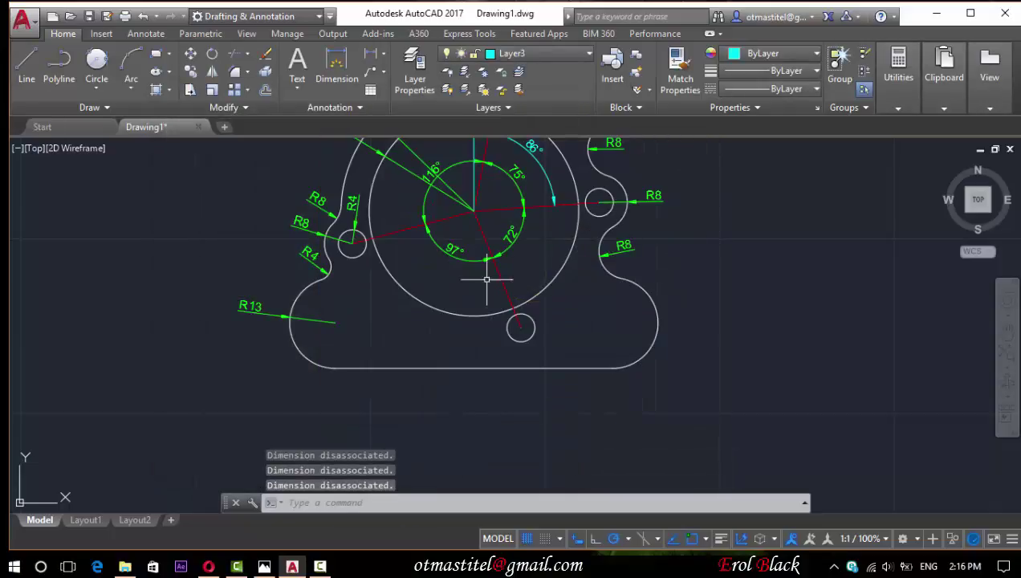
# Dimension the plate's bottom edge as 80 and keep that dimension on Layer3.
pyautogui.click(336, 68)
pyautogui.press('Return')
pyautogui.click(438, 367)
pyautogui.click(440, 394)
pyautogui.click(546, 413)
pyautogui.click(562, 413)
pyautogui.press('Escape')
pyautogui.click(543, 390)
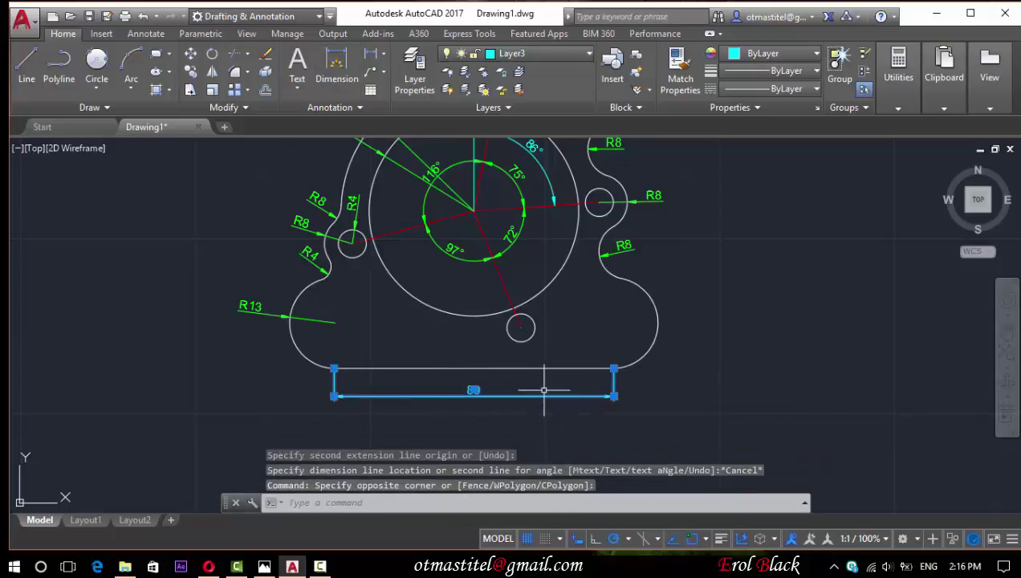
pyautogui.click(520, 62)
pyautogui.press('Escape')
pyautogui.press('Escape')
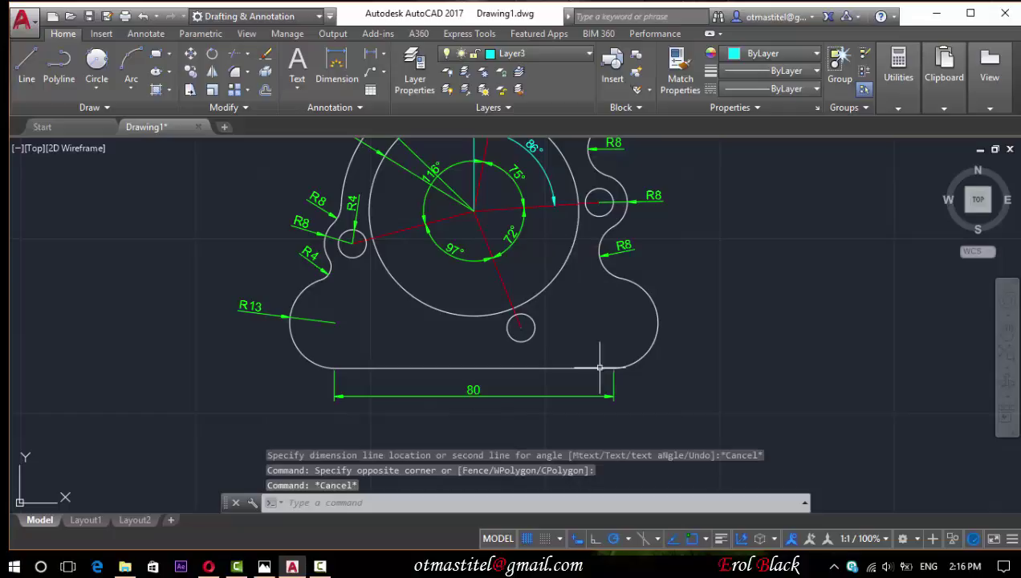
pyautogui.scroll(-2, 688, 377)
pyautogui.scroll(2, 726, 360)
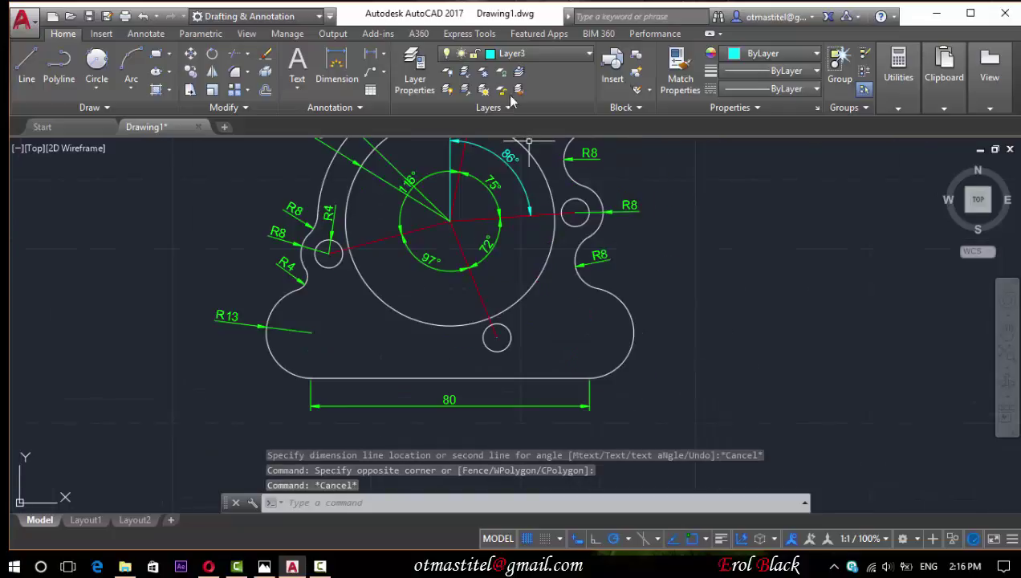
# Add a vertical 15 dimension between the lower hole and the plate's bottom edge.
pyautogui.click(337, 64)
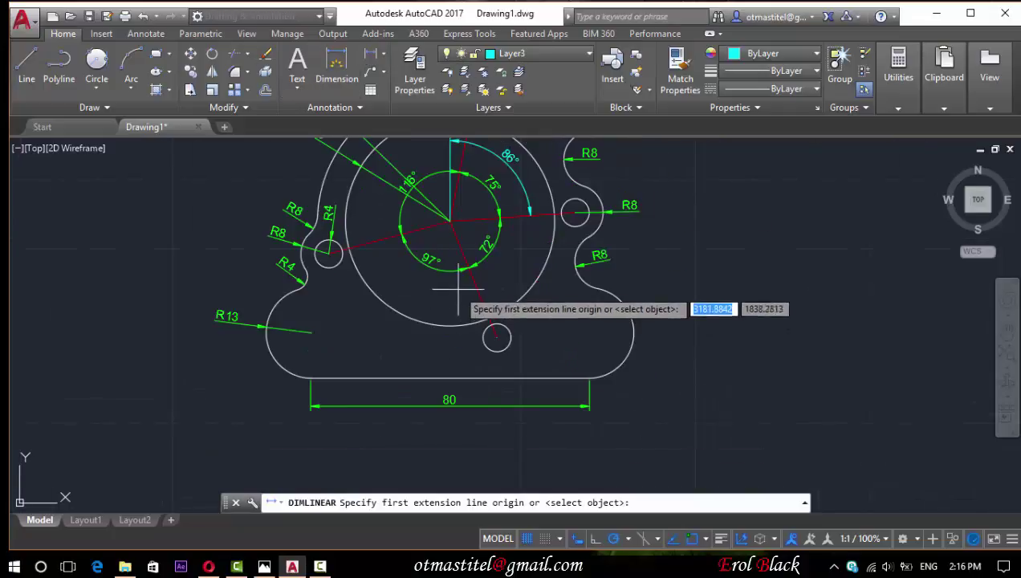
pyautogui.click(450, 326)
pyautogui.click(447, 377)
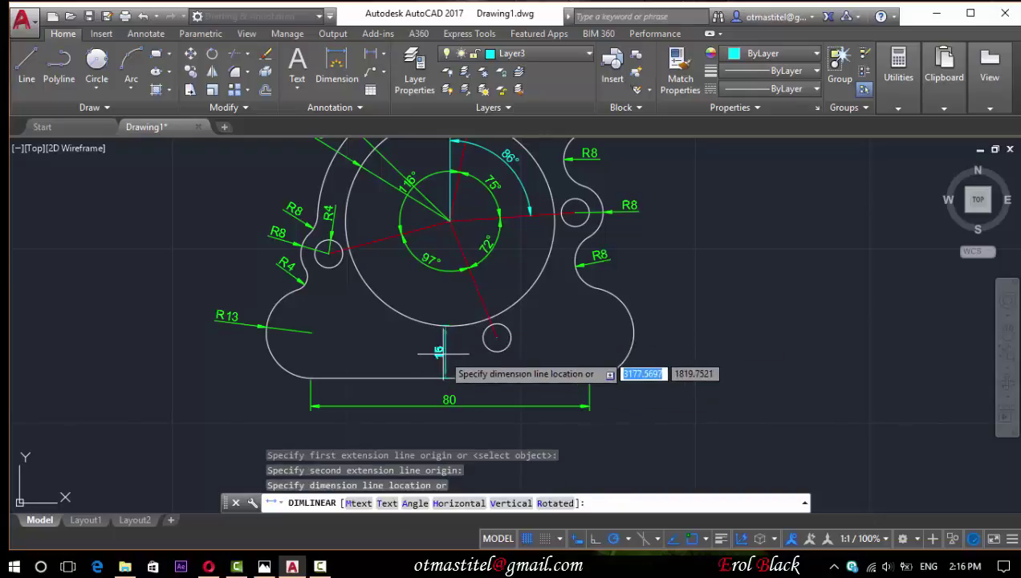
pyautogui.click(438, 353)
pyautogui.press('Escape')
pyautogui.moveTo(404, 377); pyautogui.dragTo(574, 319)
pyautogui.click(514, 53)
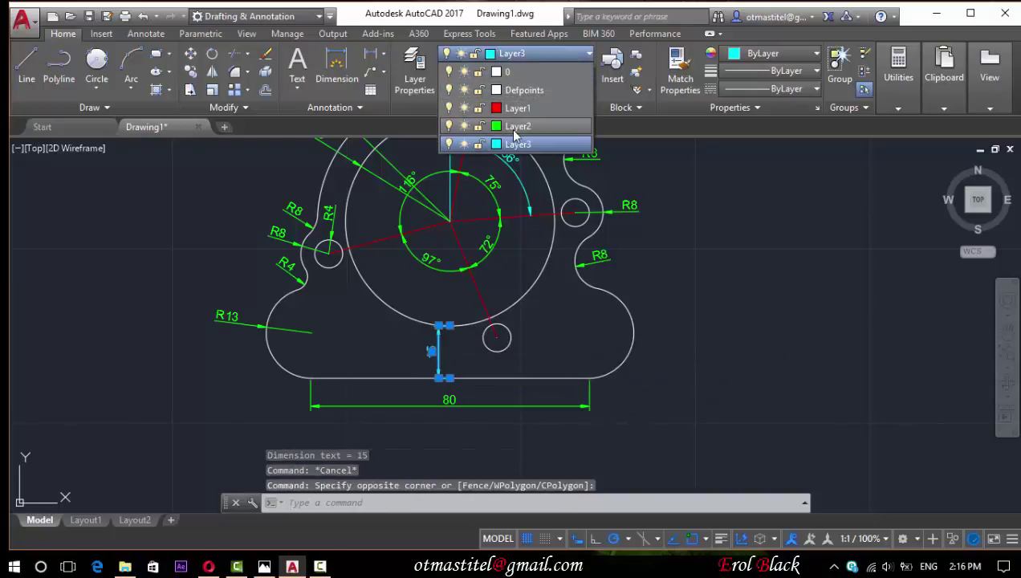
pyautogui.press('Escape')
pyautogui.scroll(-2, 682, 217)
pyautogui.scroll(-2, 607, 413)
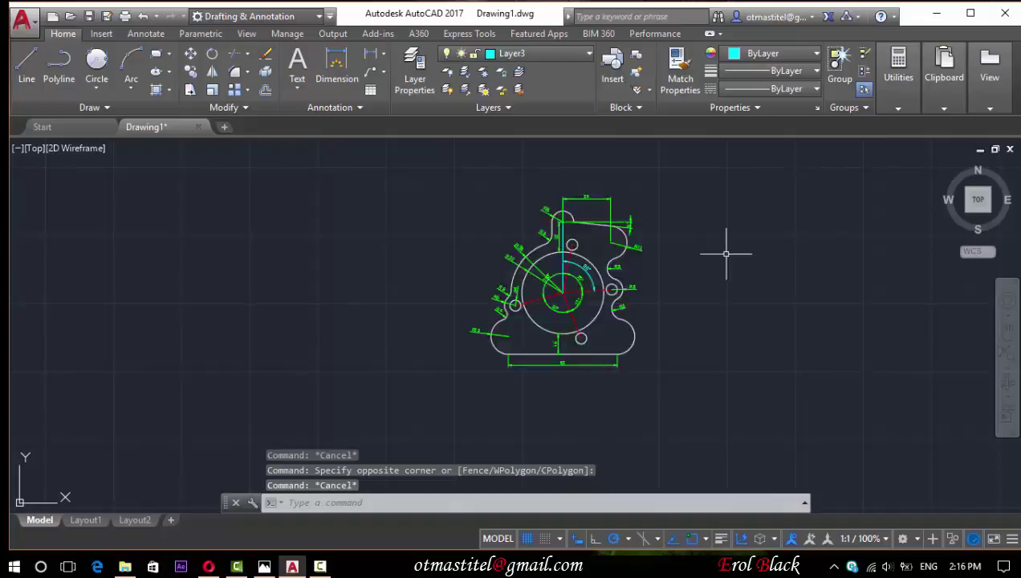
pyautogui.scroll(2, 726, 254)
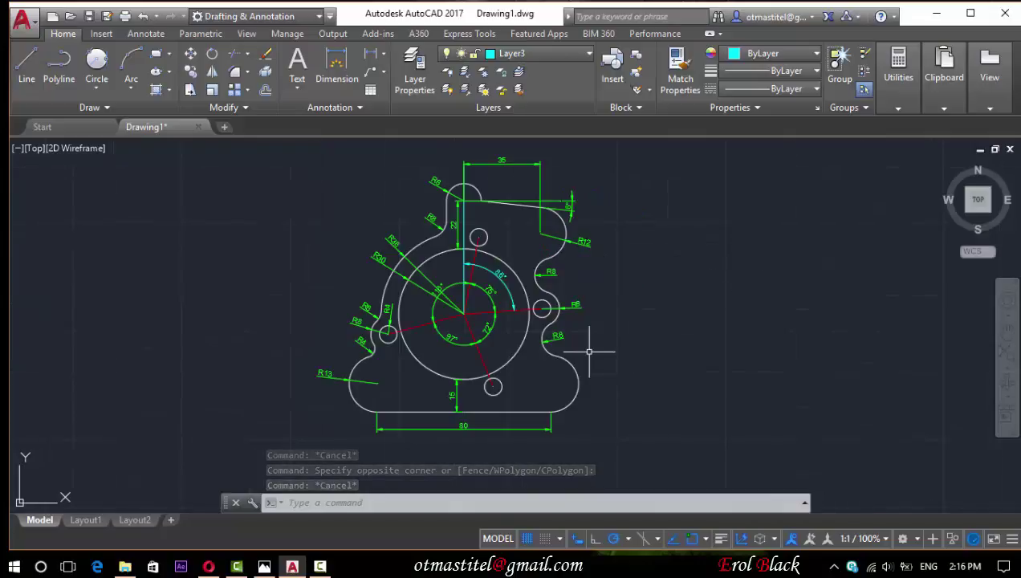
pyautogui.scroll(2, 591, 352)
pyautogui.scroll(-2, 659, 337)
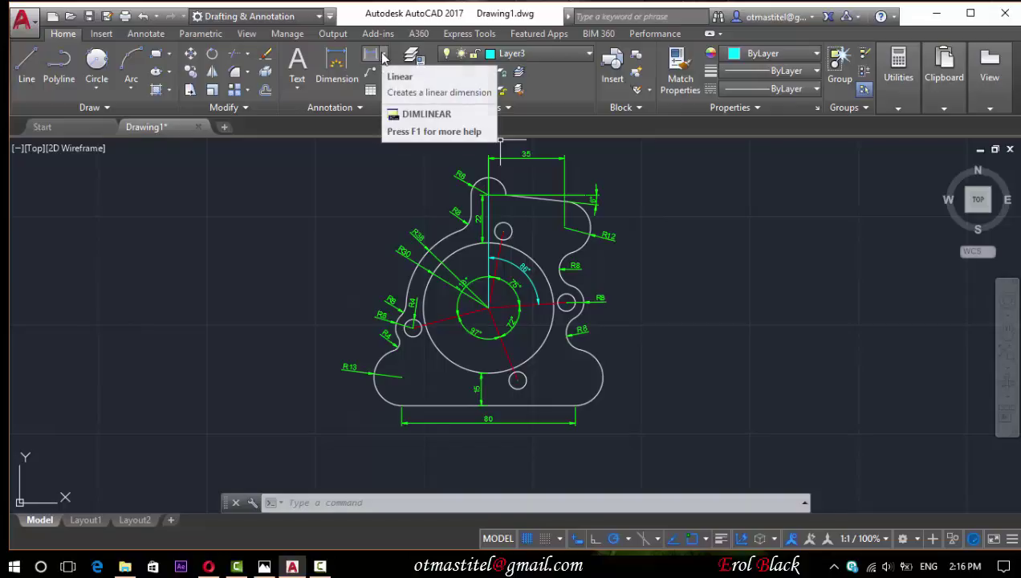
# Set the size value on the ISO-25 style's Symbols and Arrows settings to 4.
pyautogui.click(330, 107)
pyautogui.click(336, 147)
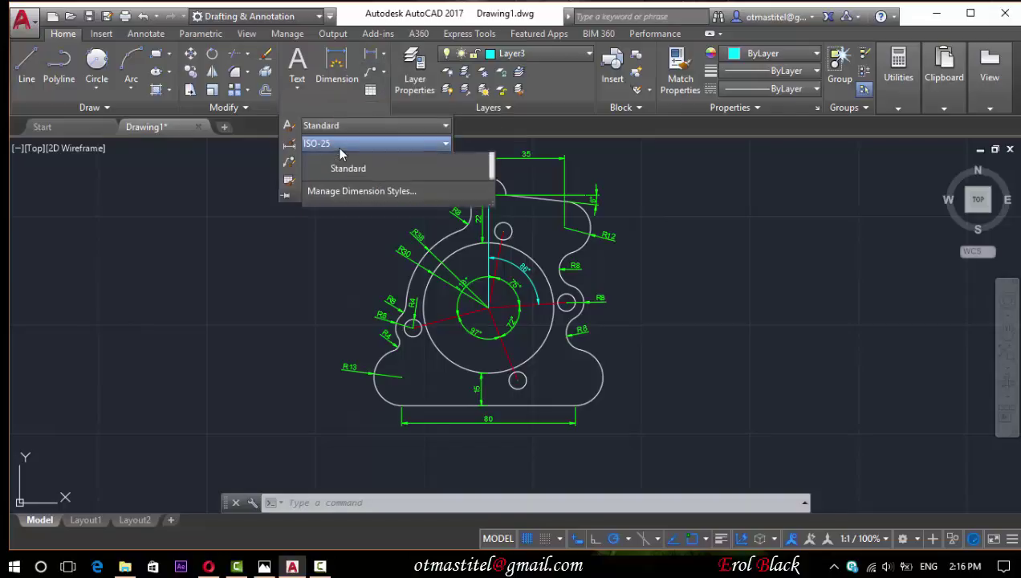
pyautogui.click(365, 309)
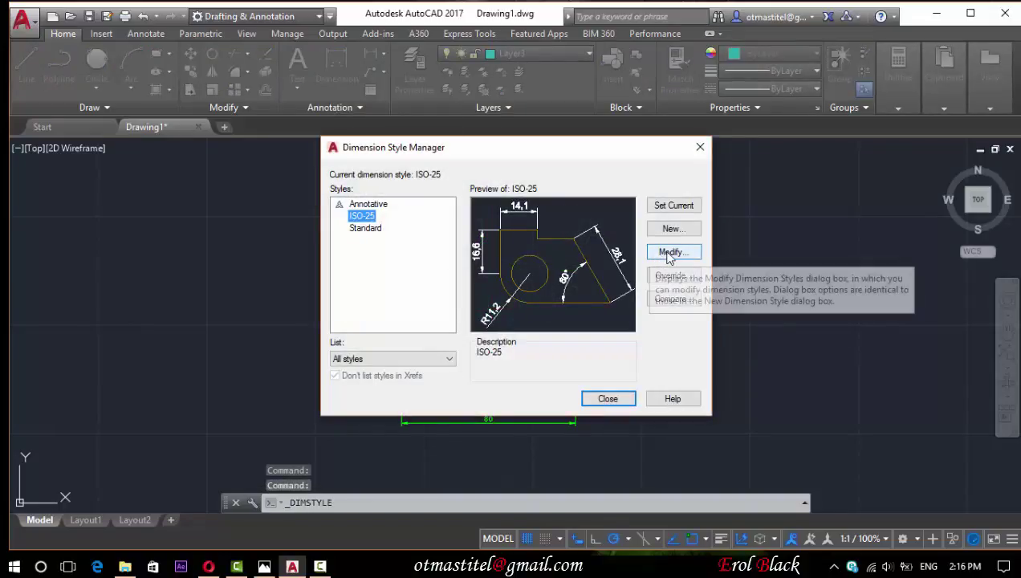
pyautogui.click(668, 252)
pyautogui.click(285, 125)
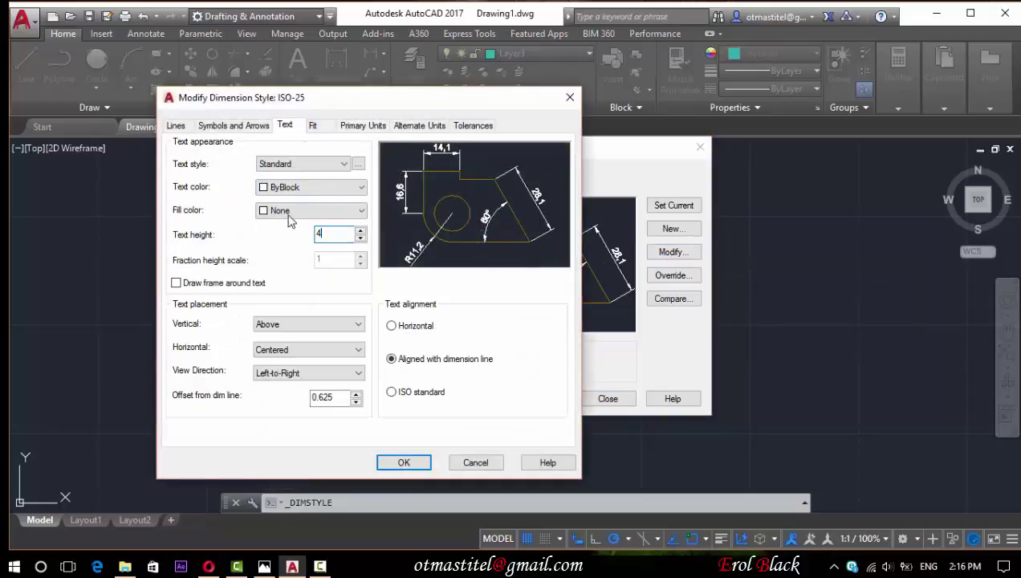
pyautogui.click(313, 126)
pyautogui.click(234, 125)
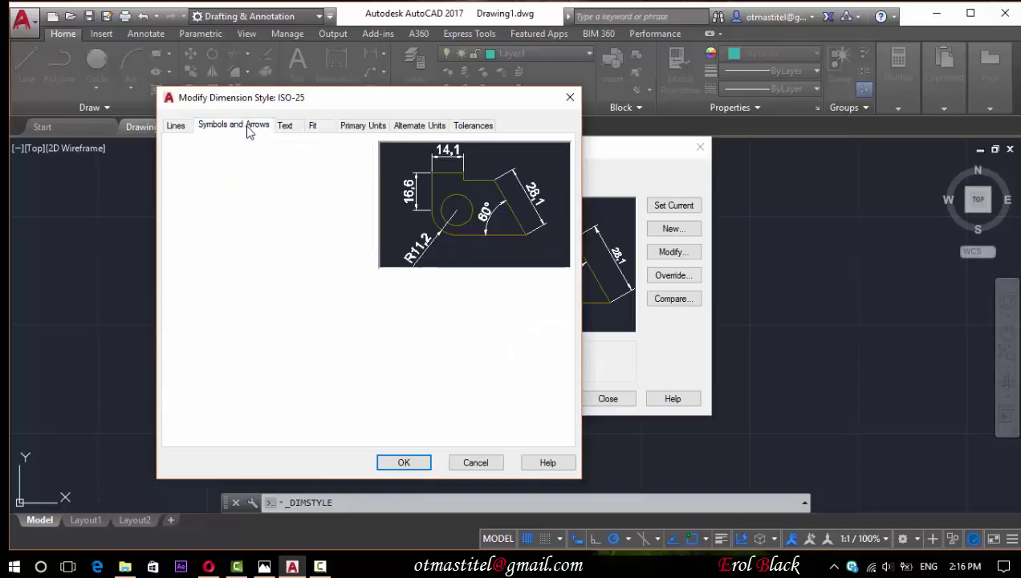
pyautogui.doubleClick(289, 328)
pyautogui.write('4')
pyautogui.click(176, 125)
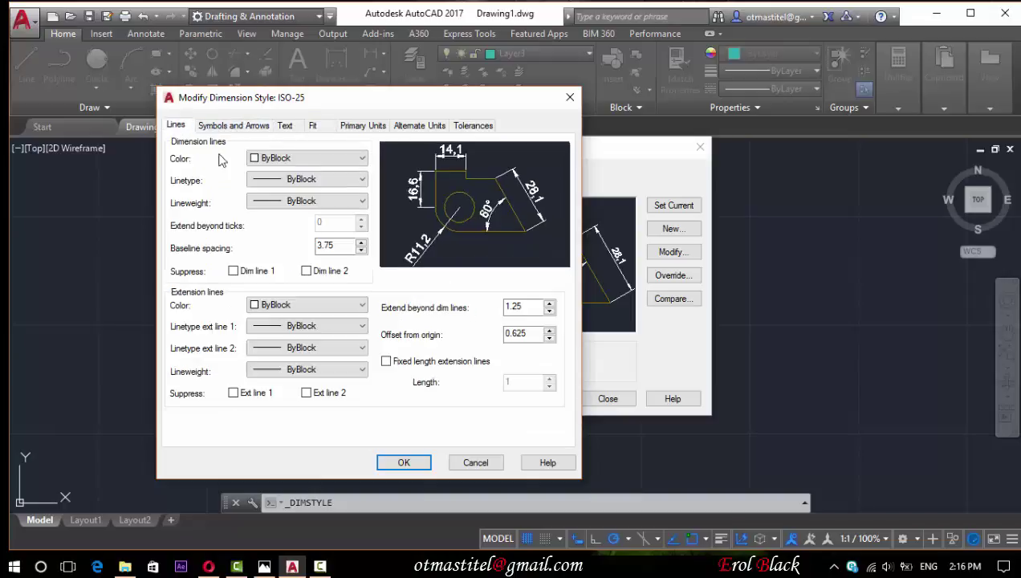
pyautogui.click(416, 462)
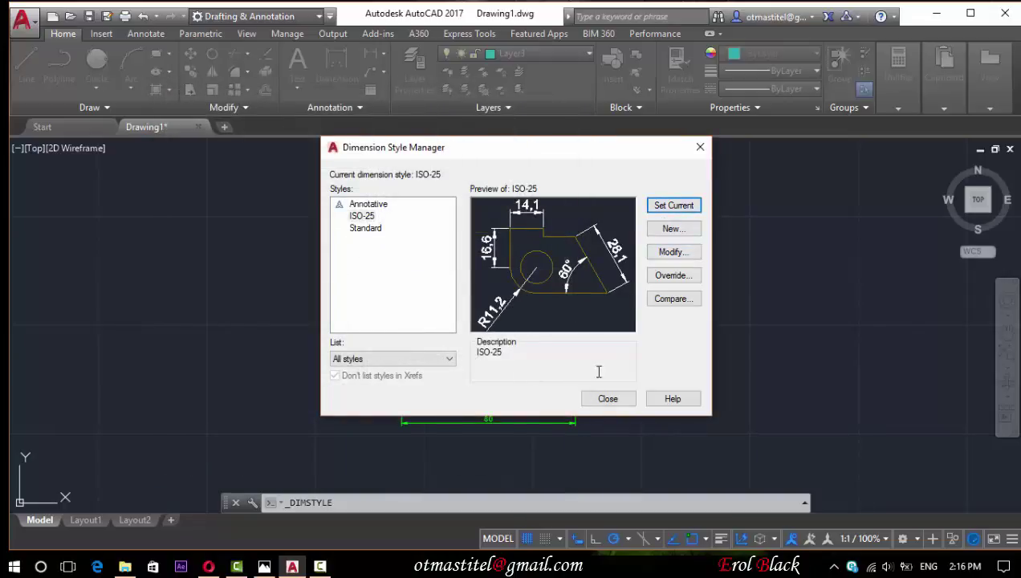
pyautogui.click(614, 398)
# Return to the drawing and bring up the reference image in Photos.
pyautogui.press('Escape')
pyautogui.scroll(-2, 330, 296)
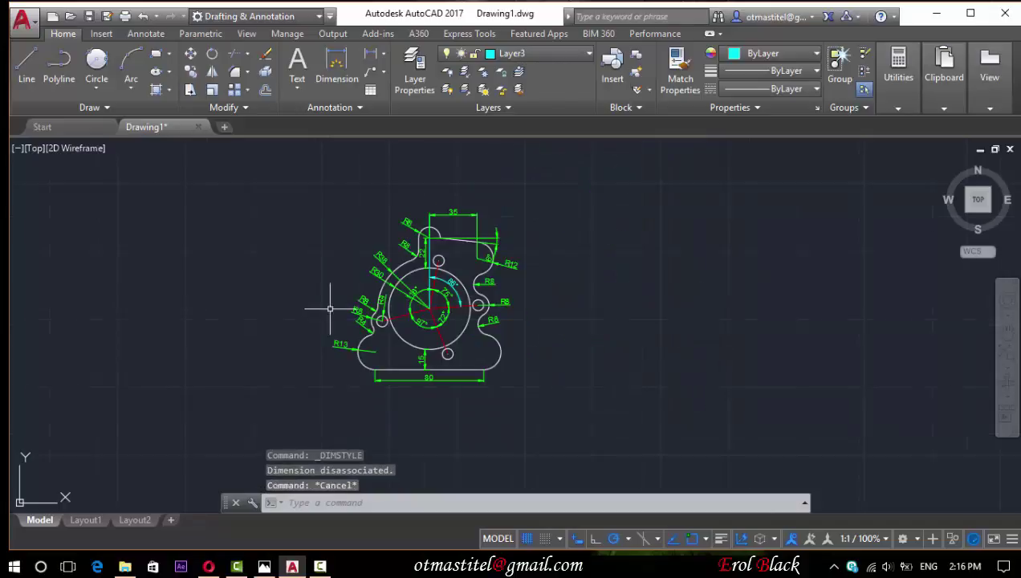
pyautogui.scroll(2, 590, 270)
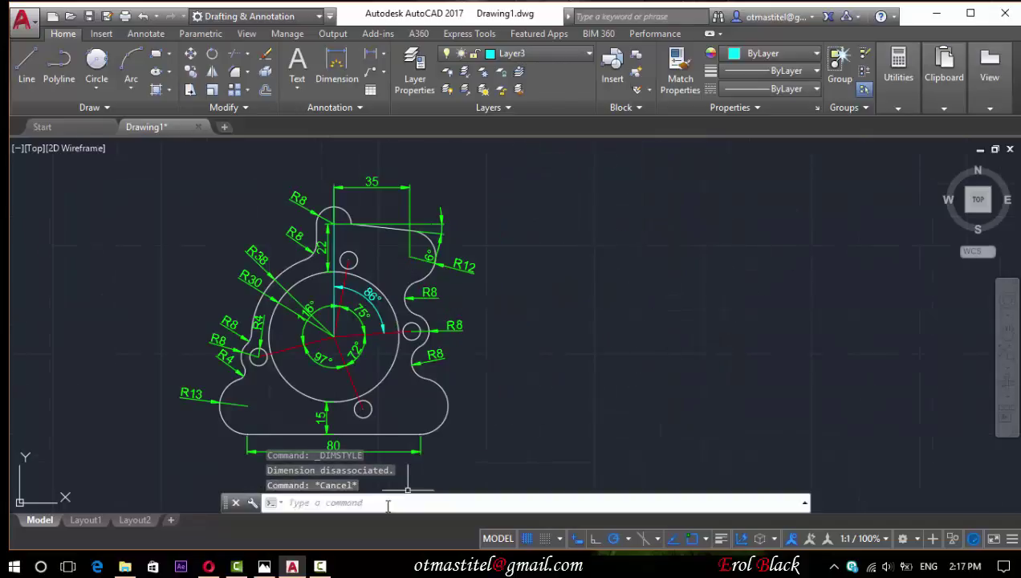
pyautogui.click(264, 566)
# Snap learn-AutoCAD18.png to the left half and the AutoCAD drawing beside it, adjusting both views.
pyautogui.press('super+Left')
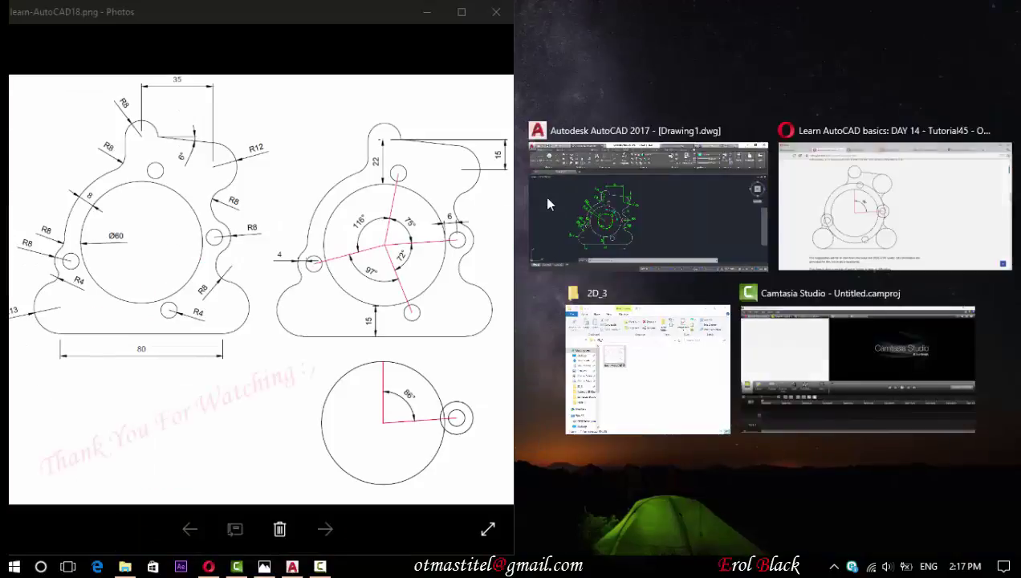
pyautogui.click(543, 195)
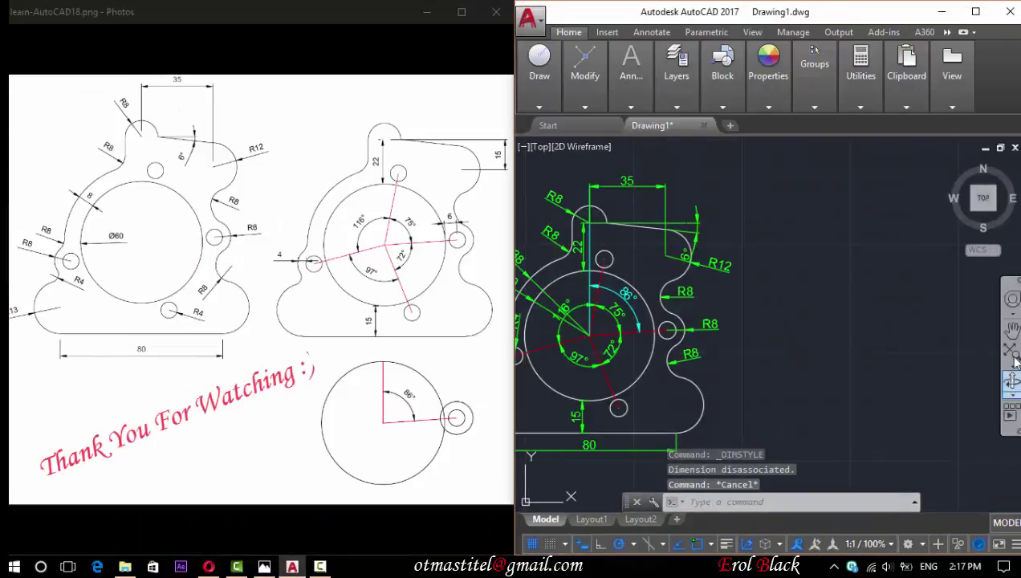
pyautogui.moveTo(642, 304); pyautogui.dragTo(732, 291, button='middle')
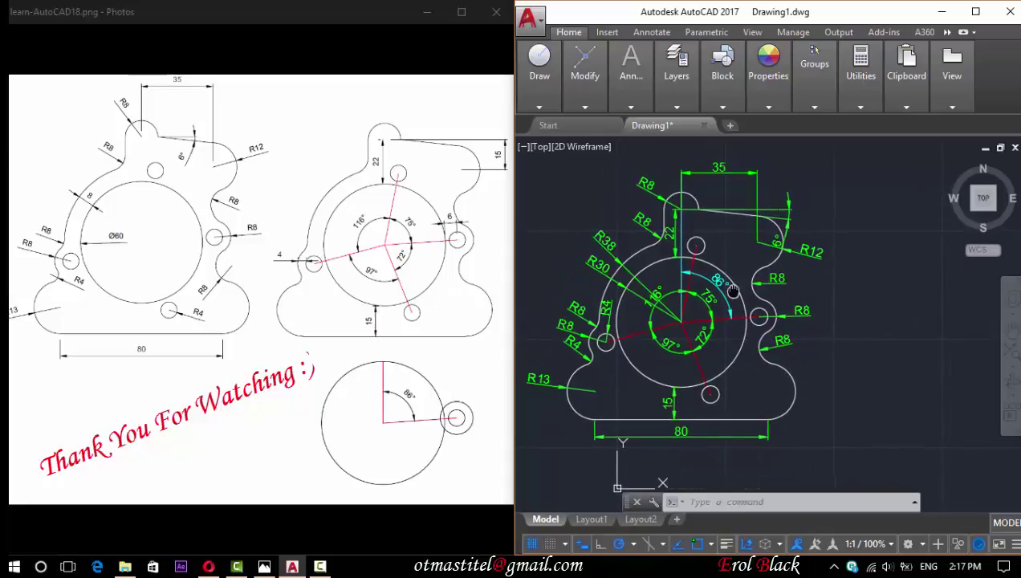
pyautogui.click(476, 125)
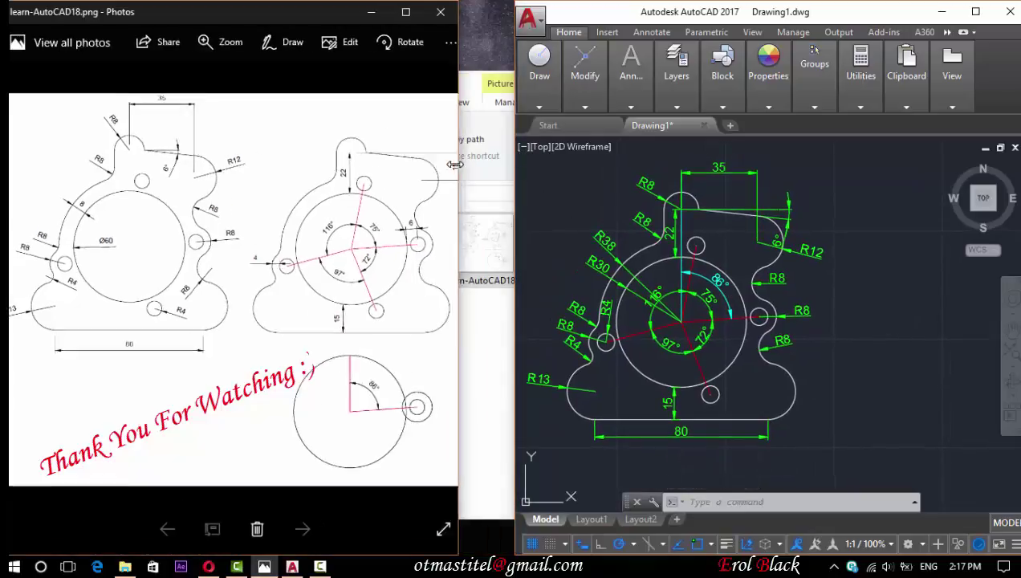
pyautogui.scroll(2, 132, 273)
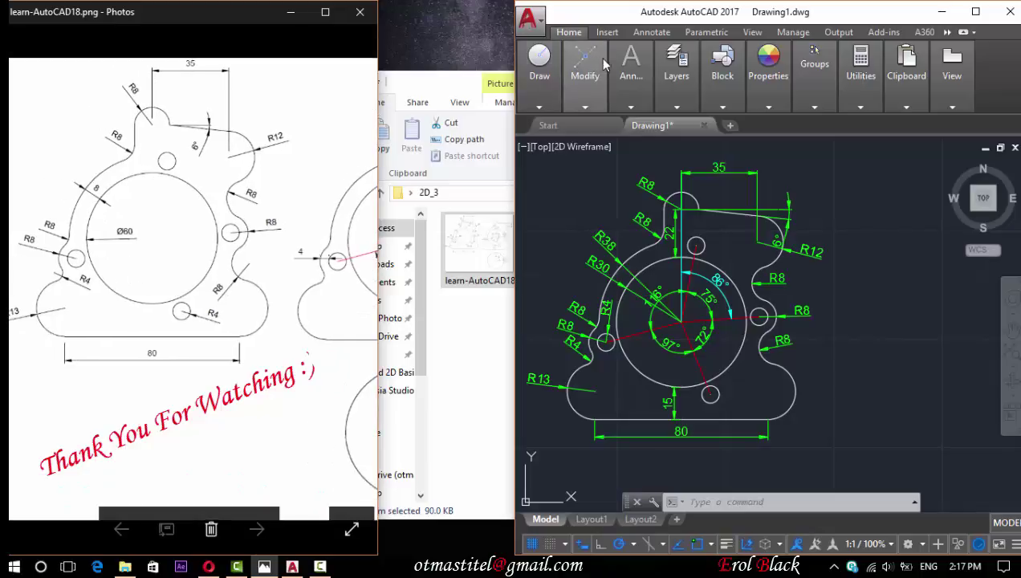
pyautogui.moveTo(511, 159); pyautogui.dragTo(311, 203)
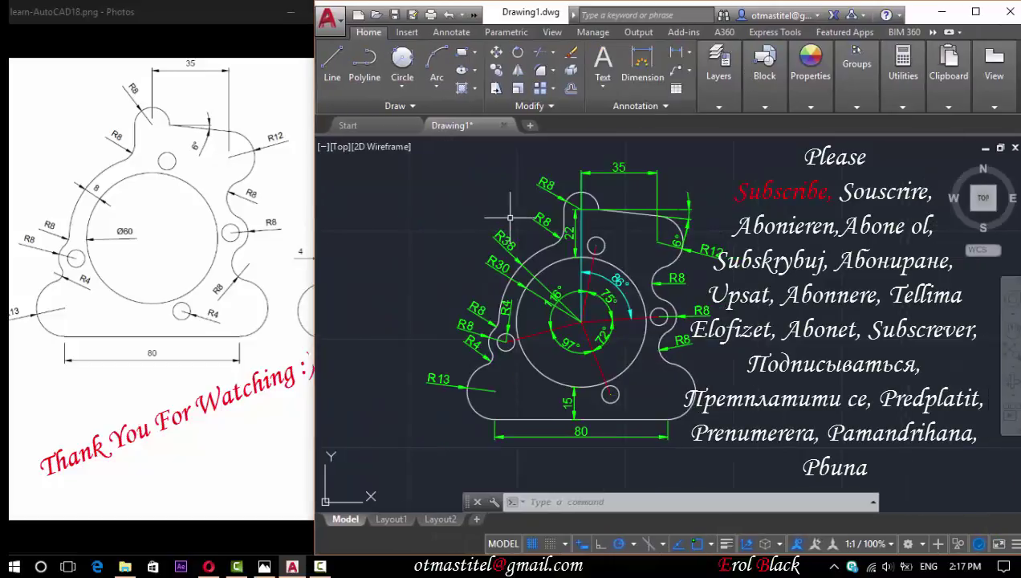
# Widen the AutoCAD window and reframe the dimensioned plate to compare it with the reference image.
pyautogui.moveTo(628, 283); pyautogui.dragTo(567, 287, button='middle')
pyautogui.scroll(4, 567, 287)
pyautogui.scroll(-3, 533, 290)
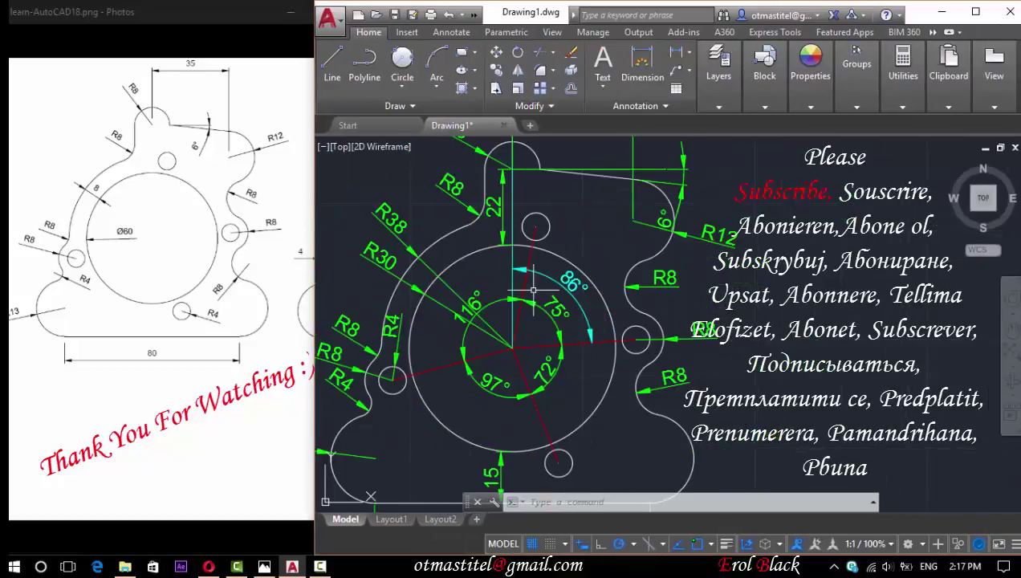
pyautogui.scroll(-2, 520, 293)
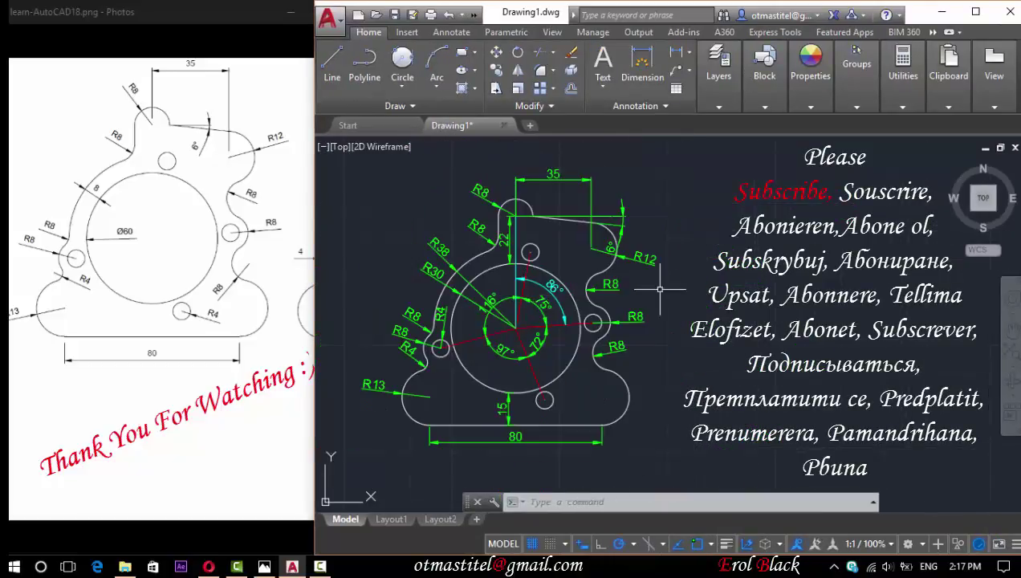
pyautogui.moveTo(751, 288); pyautogui.dragTo(724, 289, button='middle')
pyautogui.moveTo(161, 321)
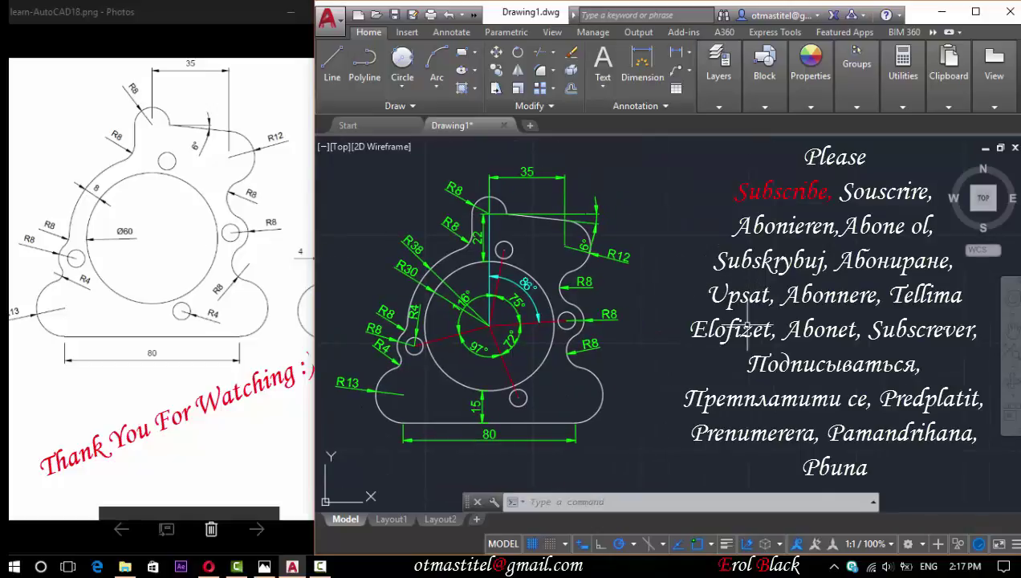